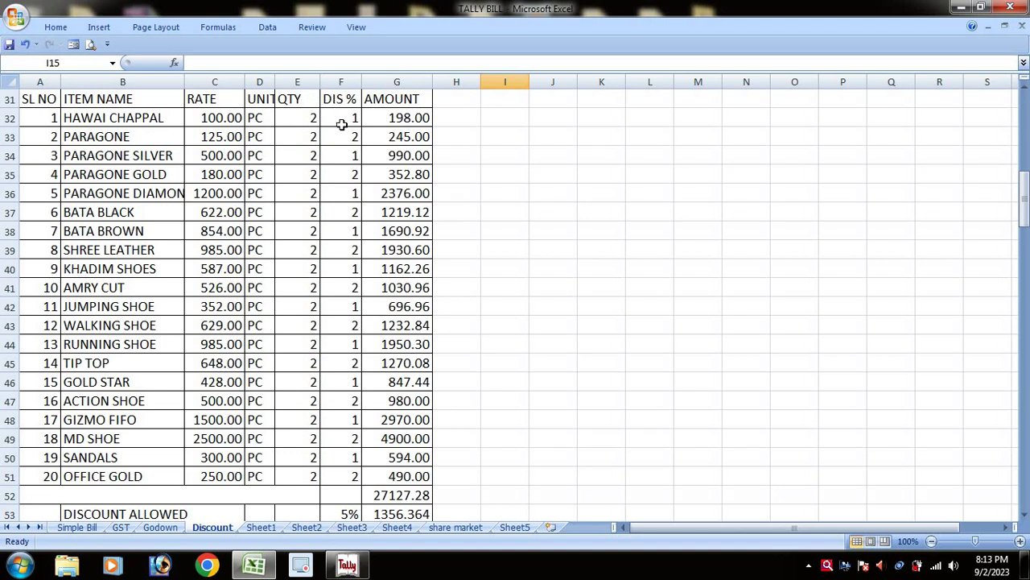
Review the shoe bill's per-item DIS % column, the amount subtotal and the discount allowed row on the Discount sheet.
left_click_drag(338, 99, 348, 475)
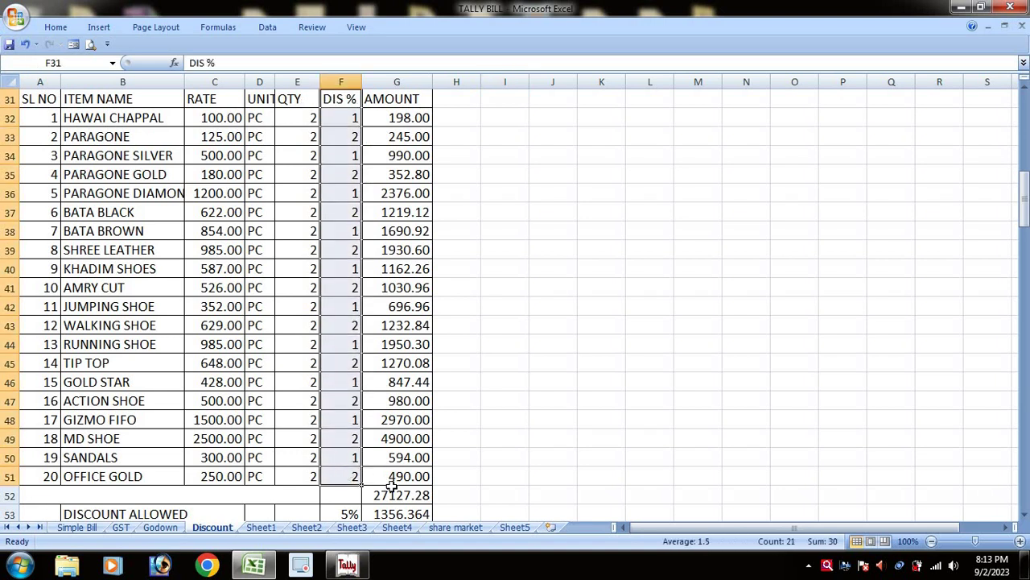
left_click(395, 495)
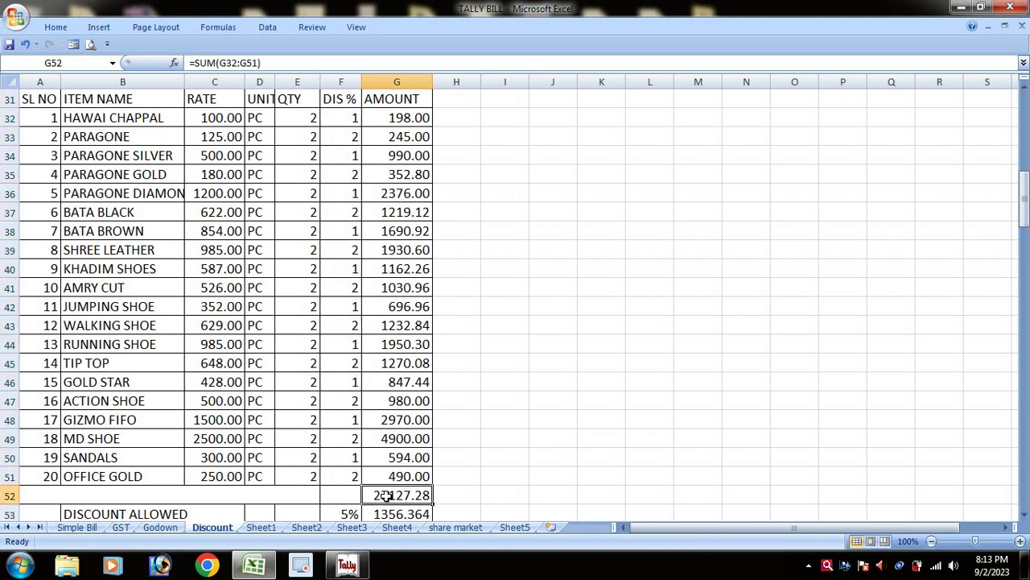
left_click(346, 515)
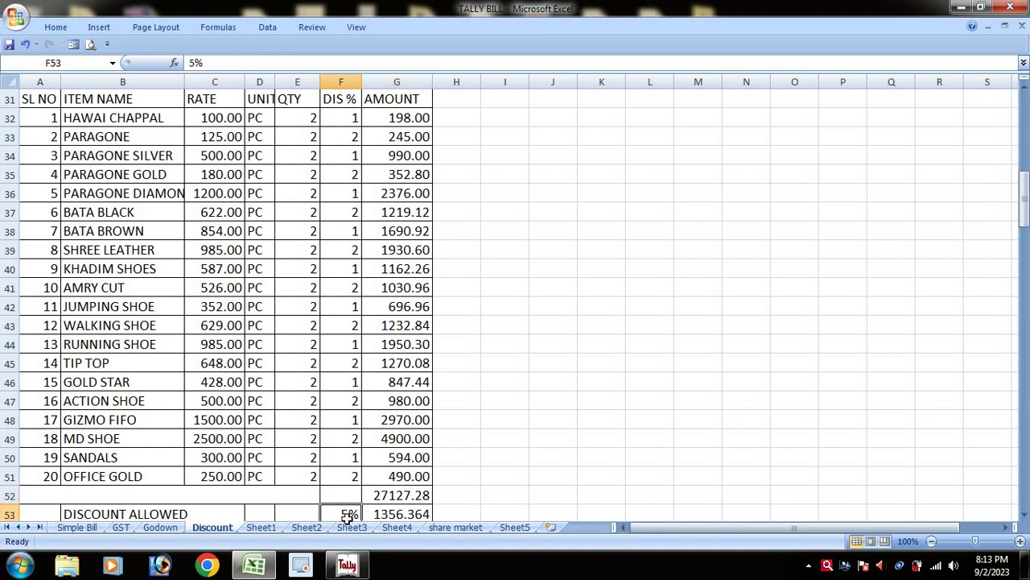
left_click(390, 515)
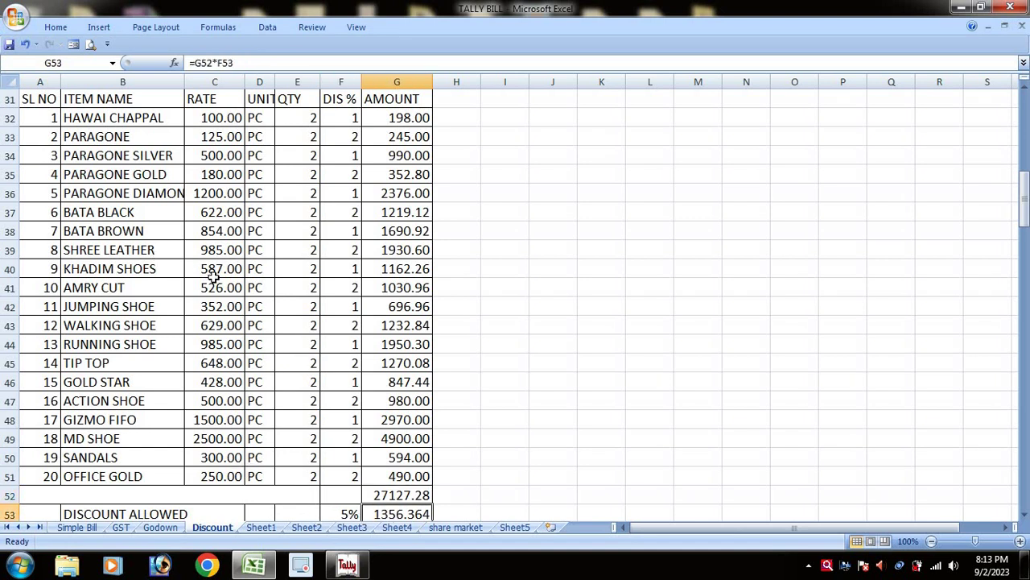
scroll(185, 271, "up", 1)
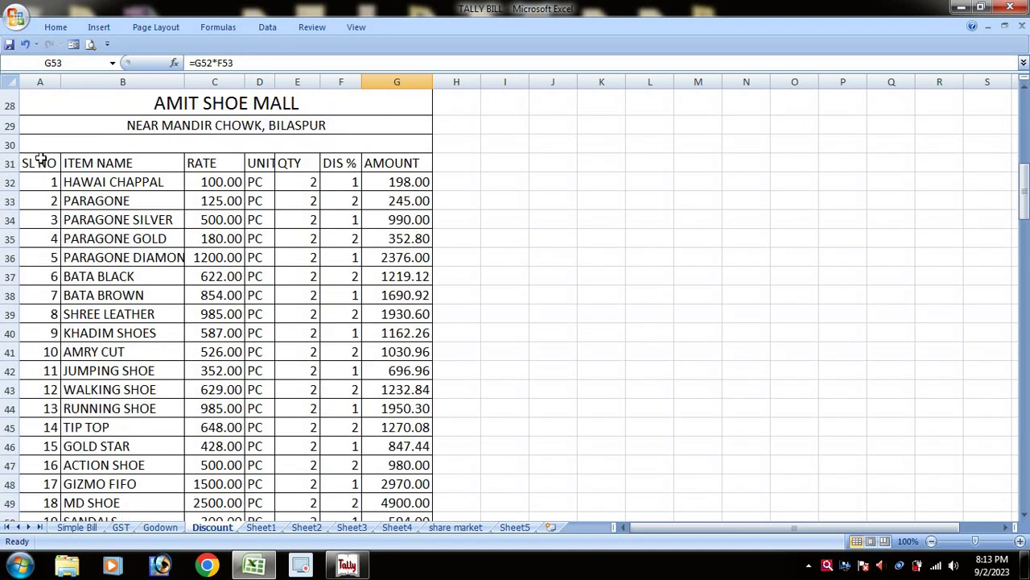
left_click_drag(286, 163, 342, 197)
left_click(338, 163)
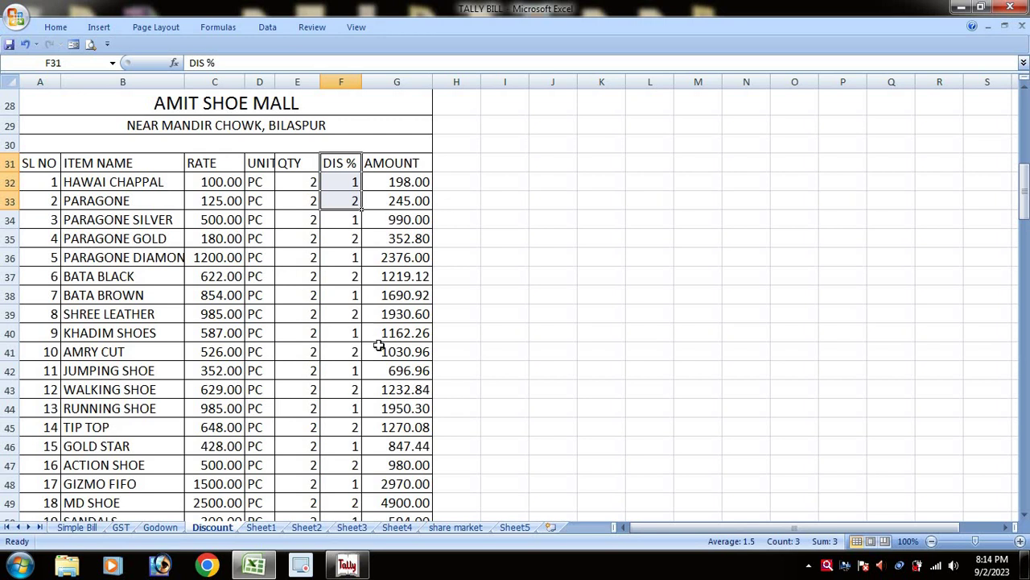
Examine how the shoe bill's subtotal, discount allowed percentage, discount amount and final total are calculated.
scroll(379, 346, "down", 2)
scroll(379, 349, "down", 1)
left_click(405, 378)
left_click(341, 397)
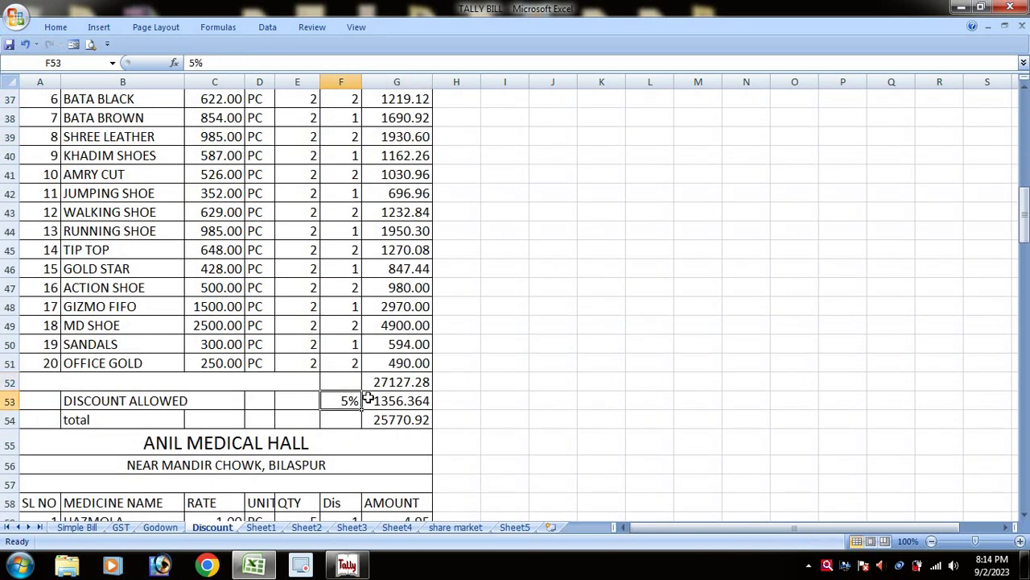
left_click(369, 400)
left_click(338, 400)
left_click(378, 419)
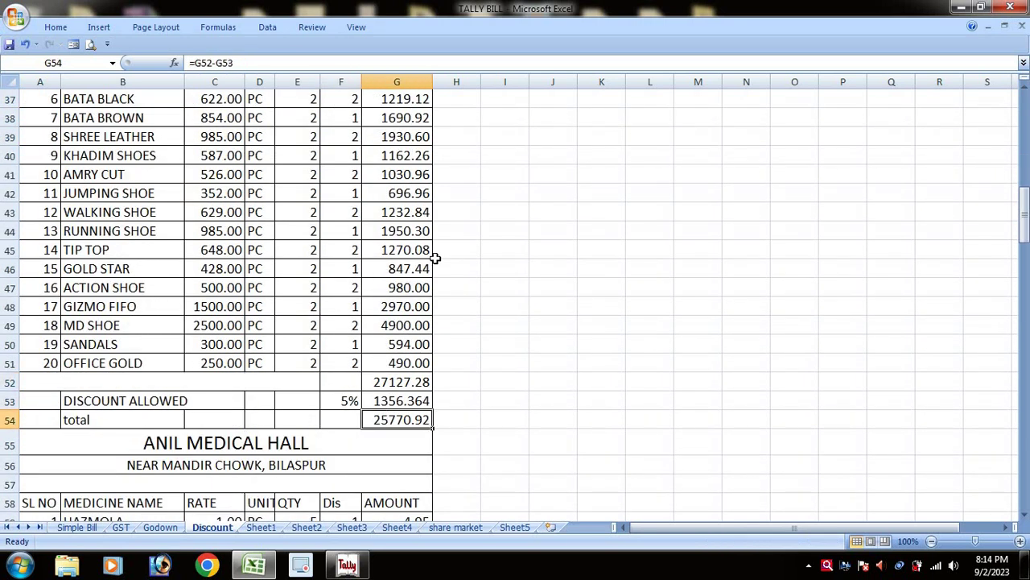
scroll(335, 330, "up", 5)
scroll(279, 342, "up", 1)
scroll(367, 383, "down", 3)
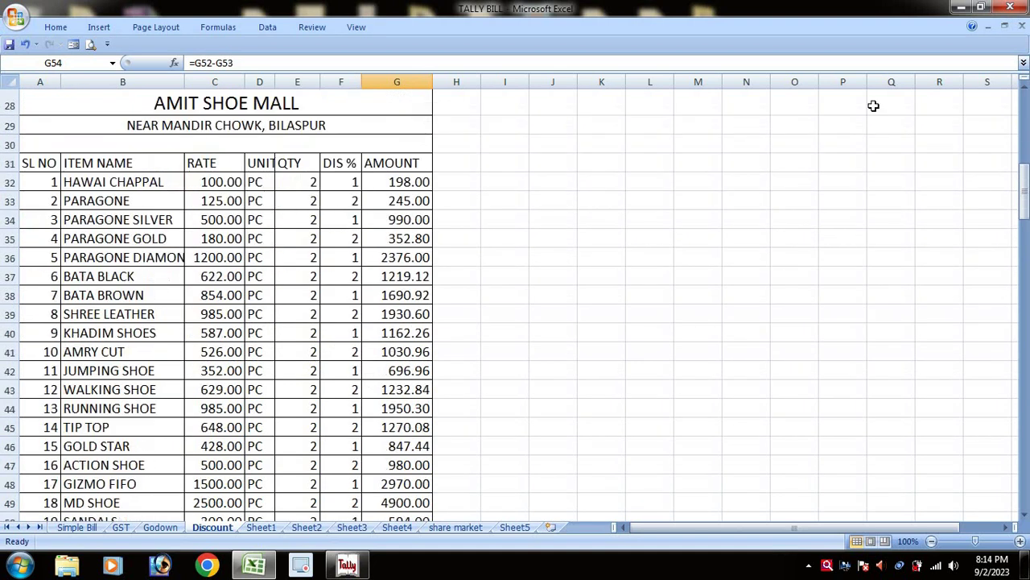
Minimize the TALLY BILL workbook without closing it, switch to Tally 9 and shut the currently loaded company.
left_click(1020, 7)
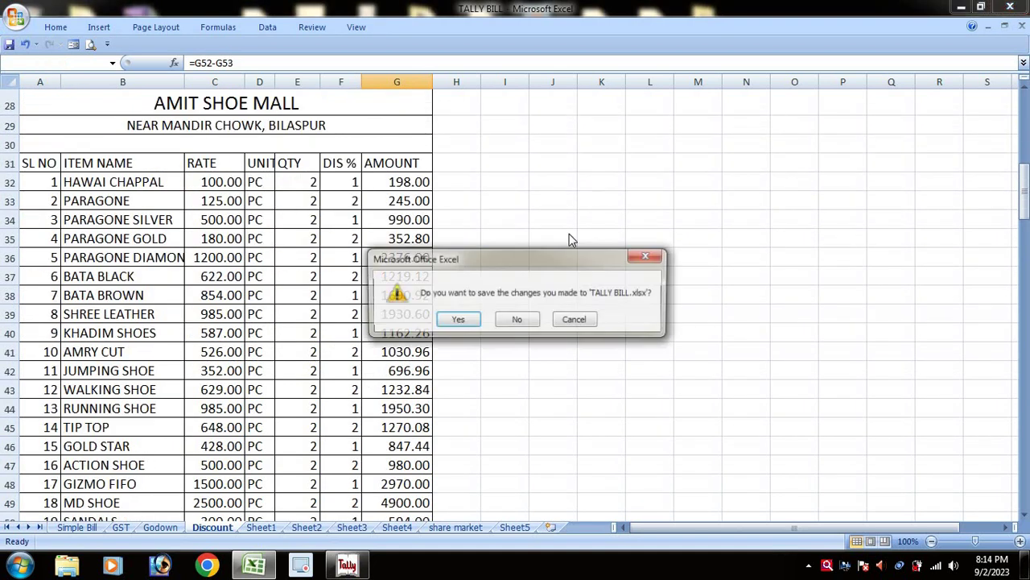
left_click(576, 320)
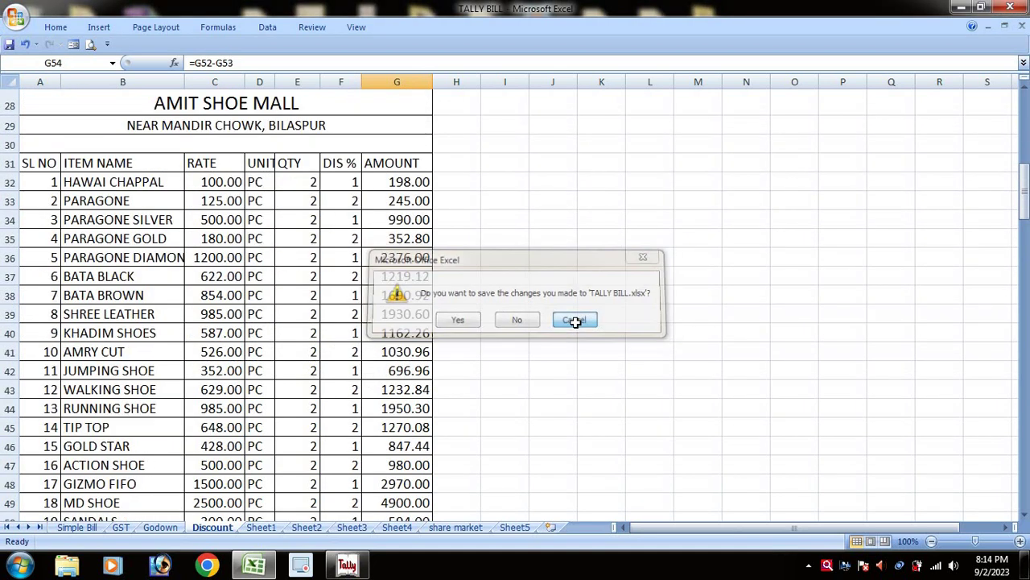
left_click(962, 7)
left_click(347, 566)
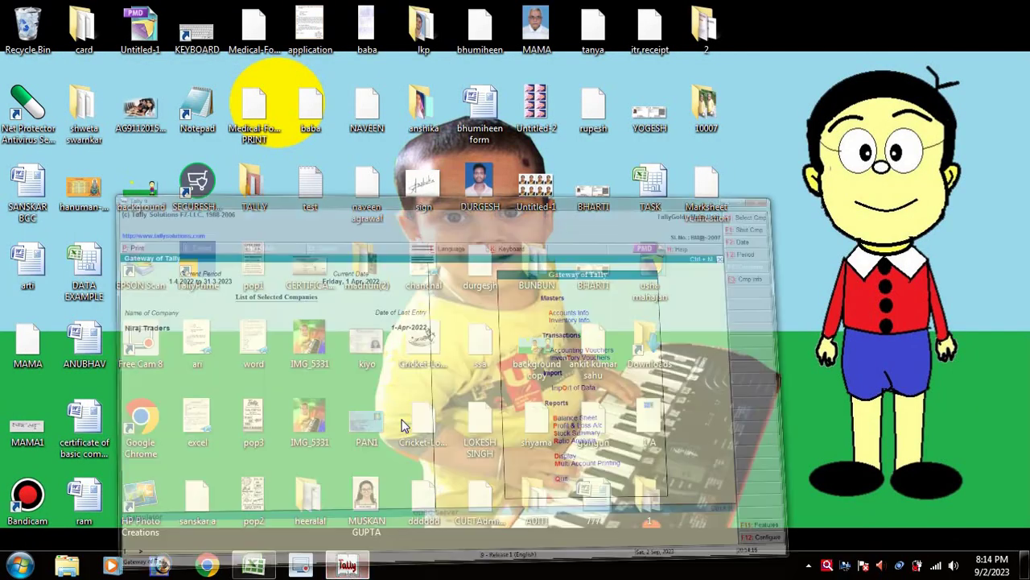
key("alt+F1")
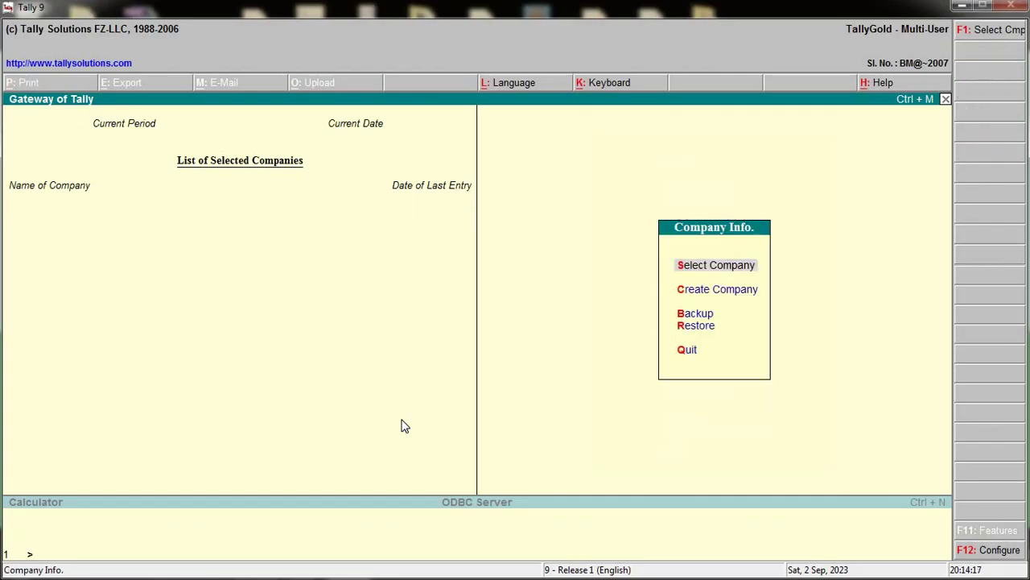
Start creating a new company named ANISH FRUITS and keep the same mailing name.
key("Down")
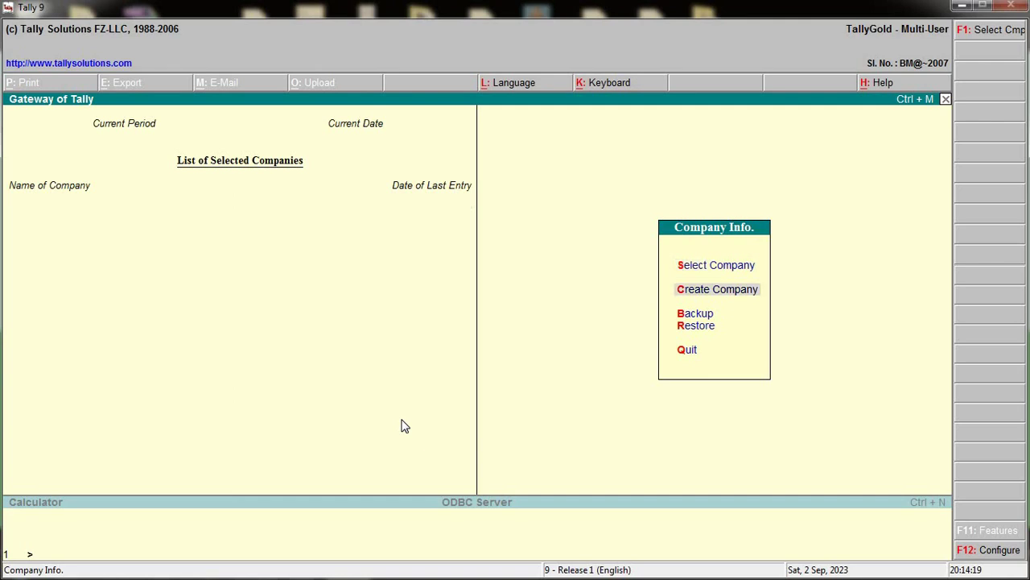
key("Return")
type("ANISH")
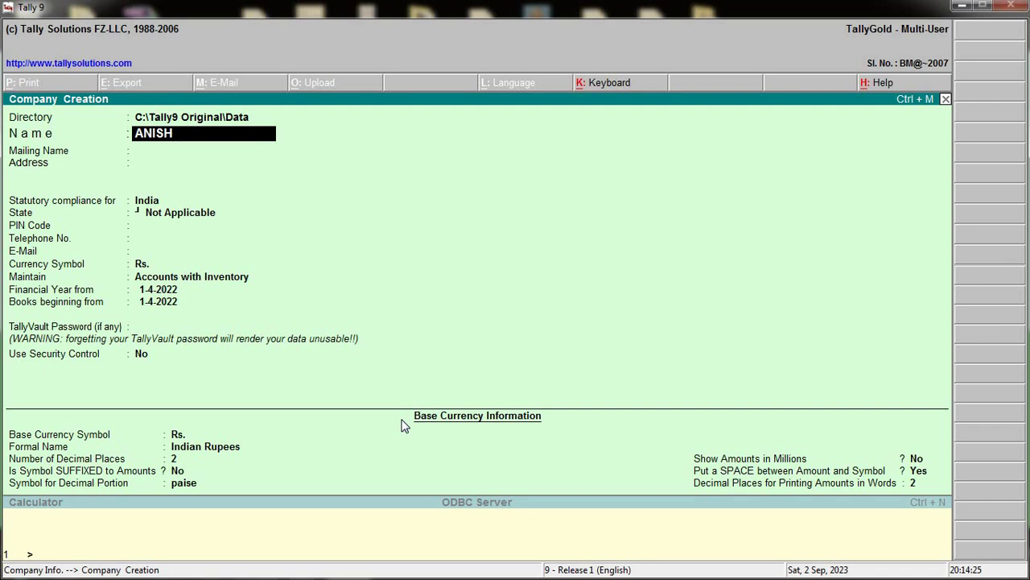
type(" FRUITS")
key("Return")
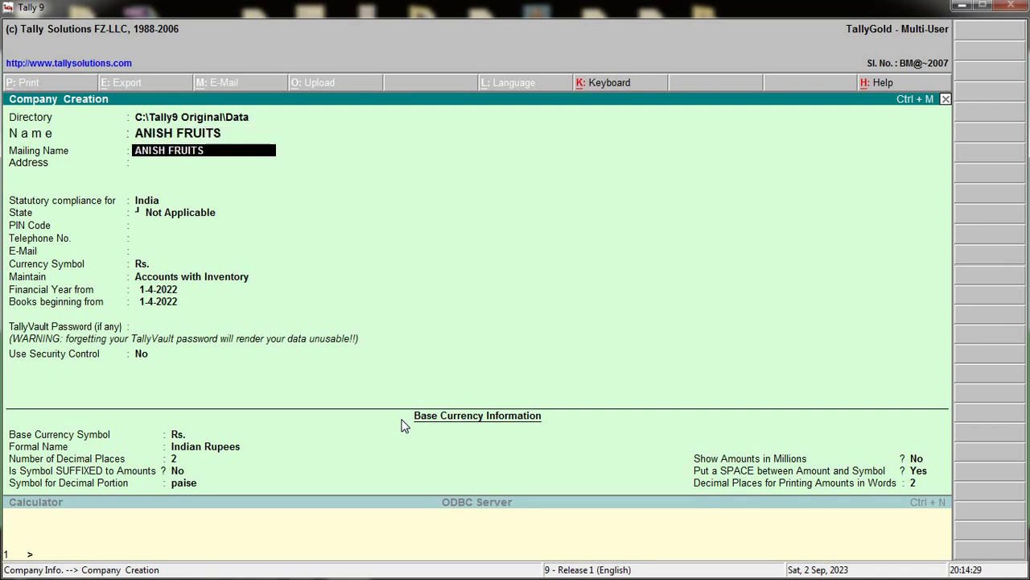
key("Return")
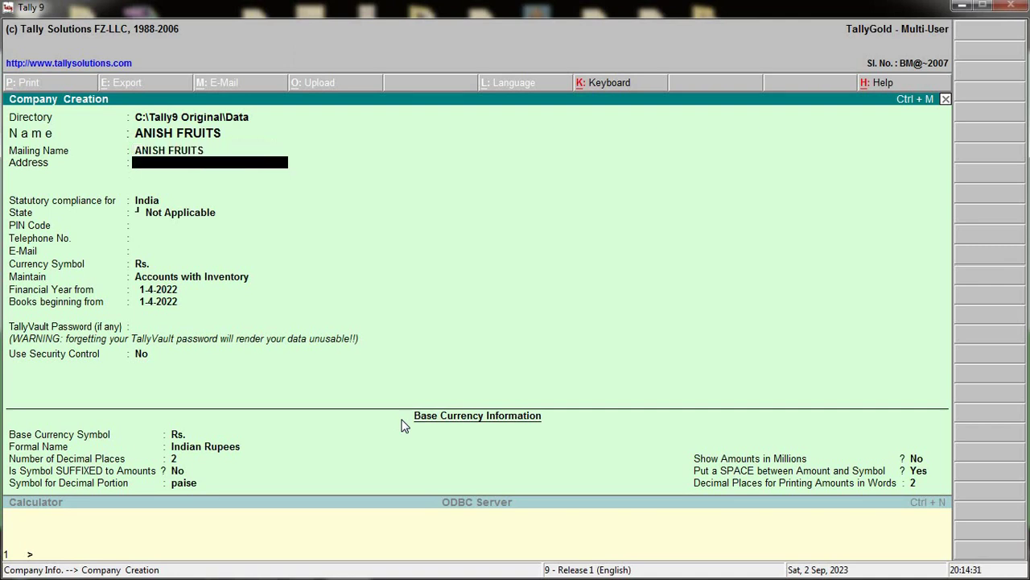
Fill in the company's address and choose Chhatisgarh as its state.
type("BILASPUR")
key("Return")
key("Return")
key("Return")
type("Chh")
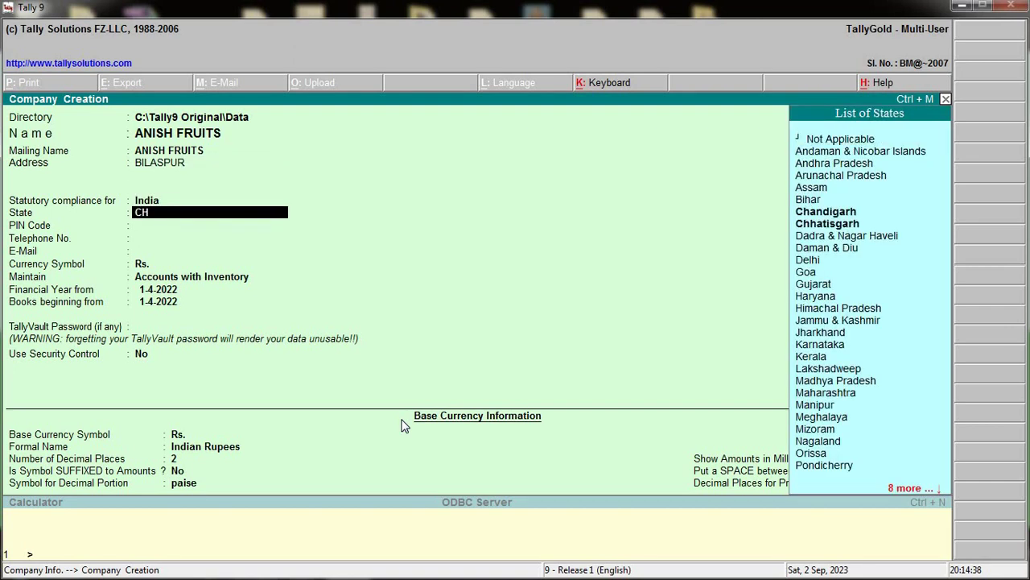
key("Return")
Enter the company's postal code, leave telephone and e-mail blank, and save the company with the remaining defaults.
type("495112")
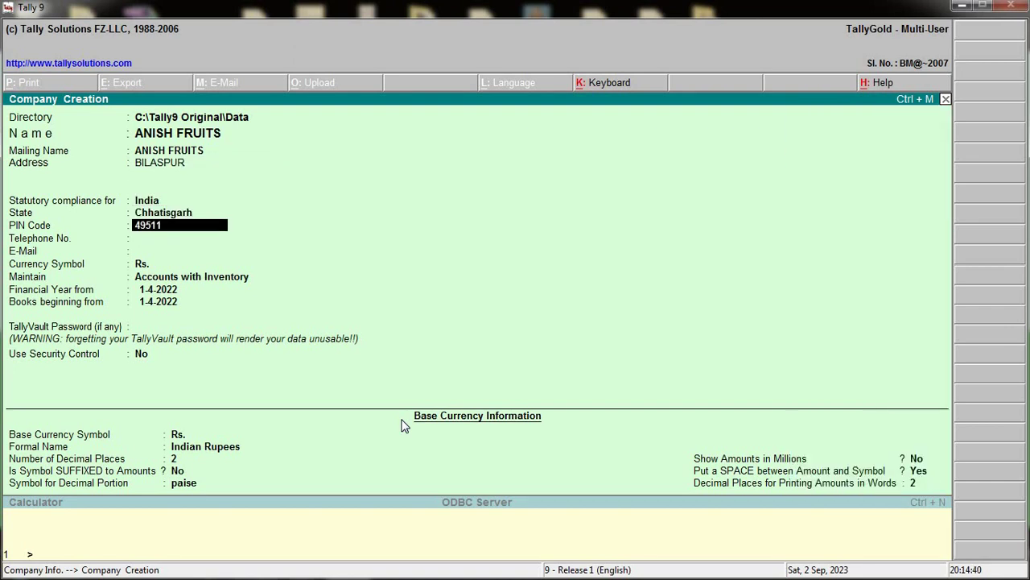
key("BackSpace")
key("BackSpace")
key("BackSpace")
type("001")
key("Return")
key("Return")
key("Return")
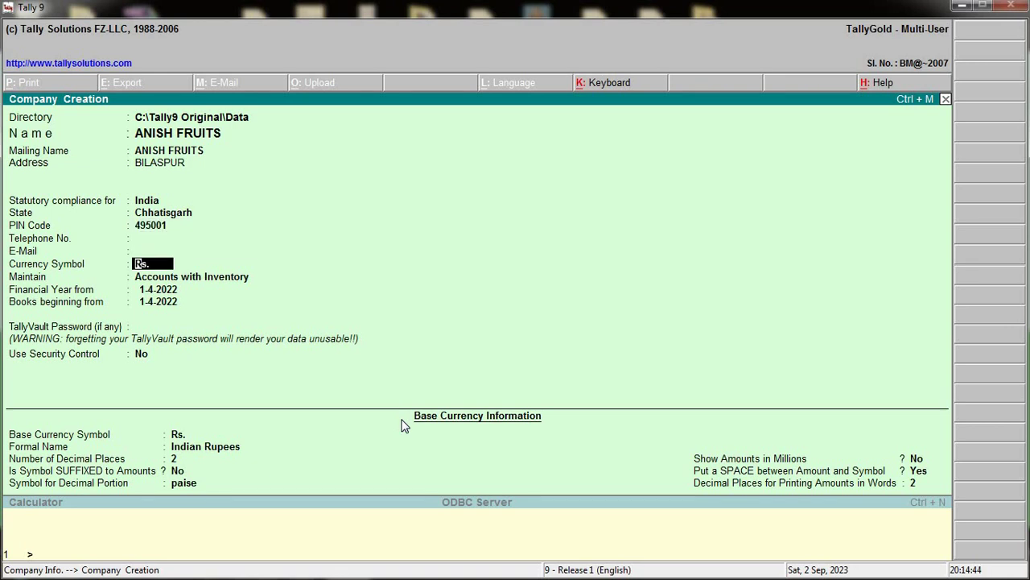
key("ctrl+a")
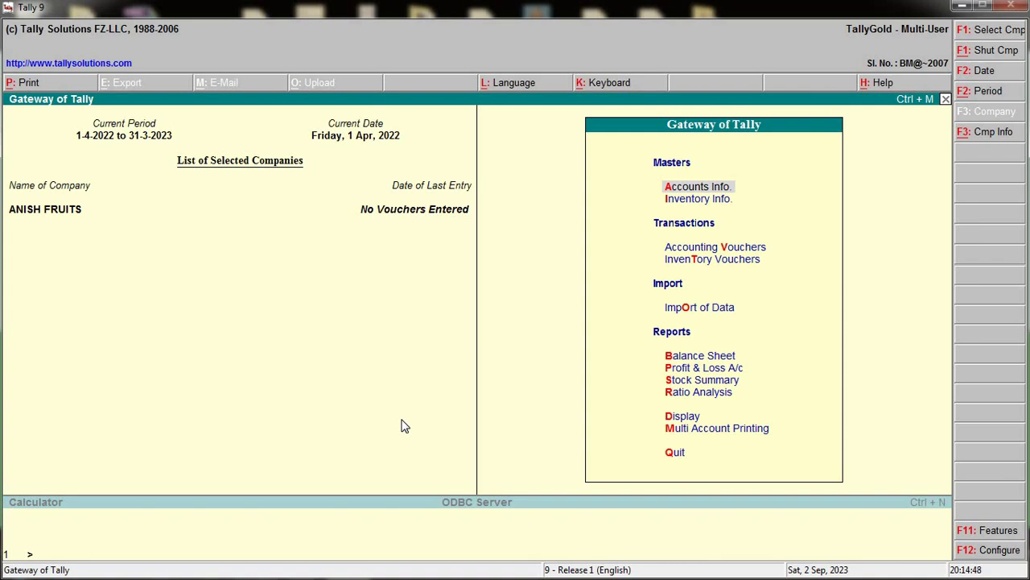
Create a single ledger named SALES A/C under Sales Accounts and return to the Gateway of Tally.
key("a")
key("Down")
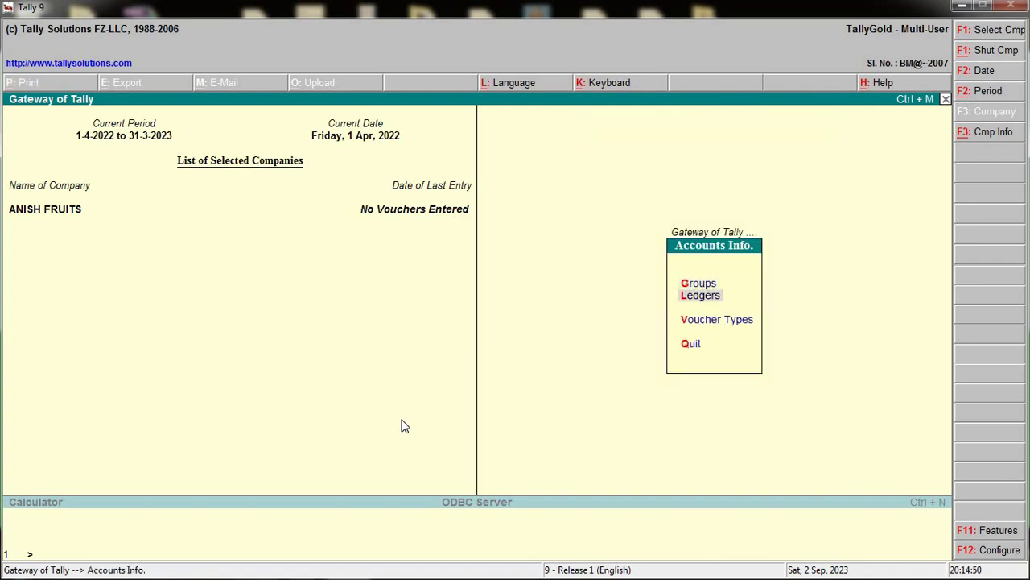
key("Return")
key("Return")
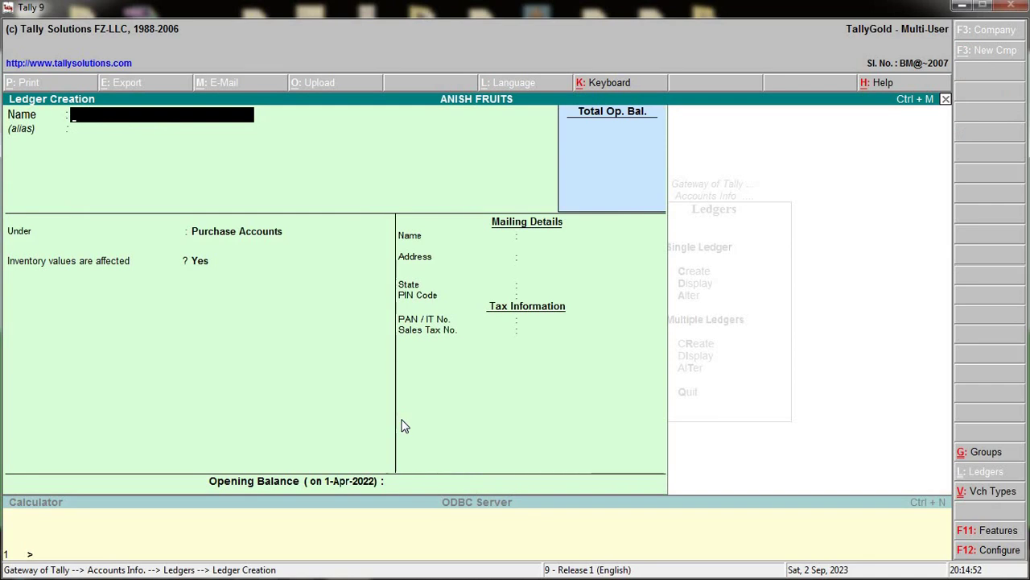
type("SALES A/C")
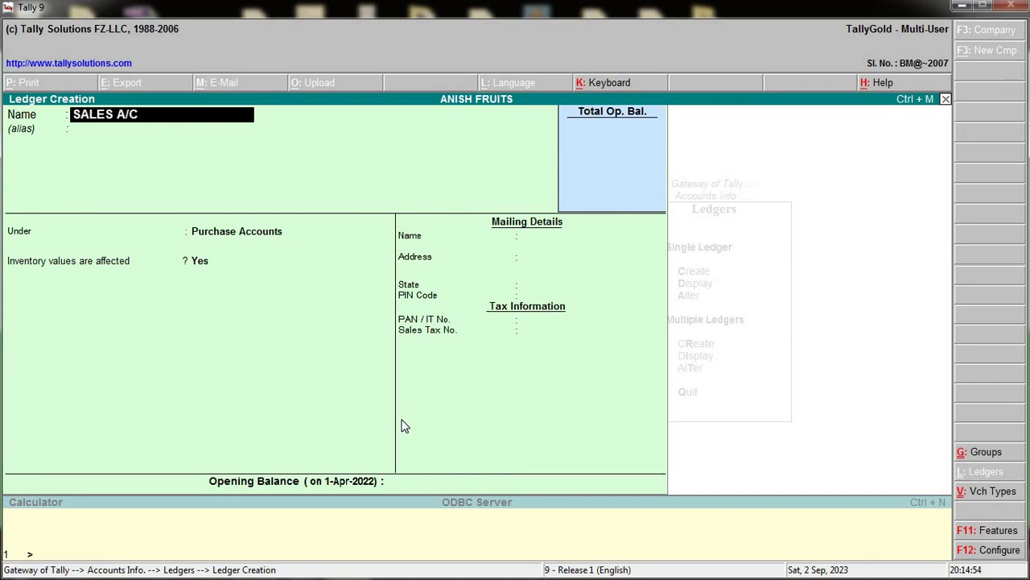
key("Return")
key("Return")
type("sal")
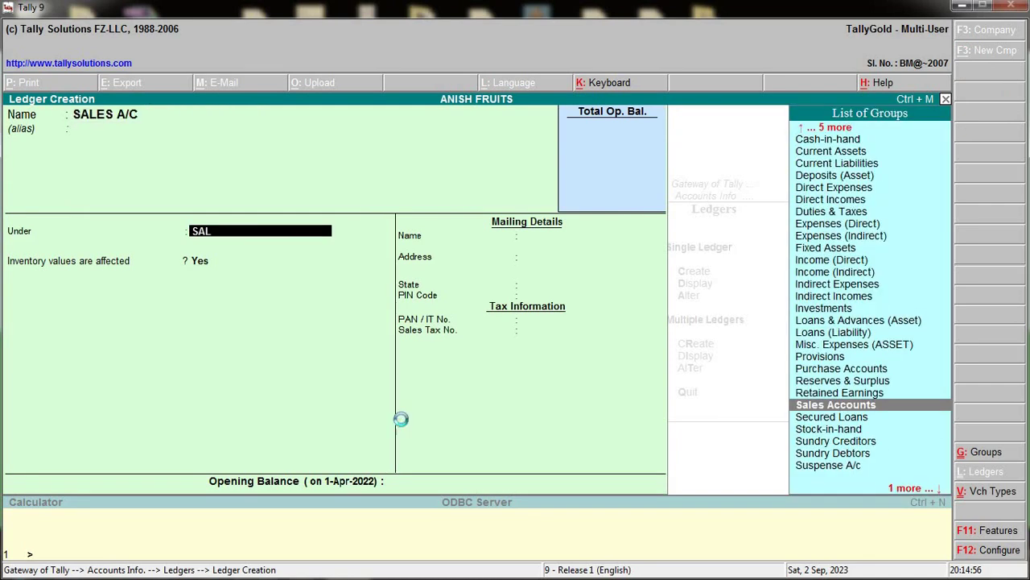
key("Return")
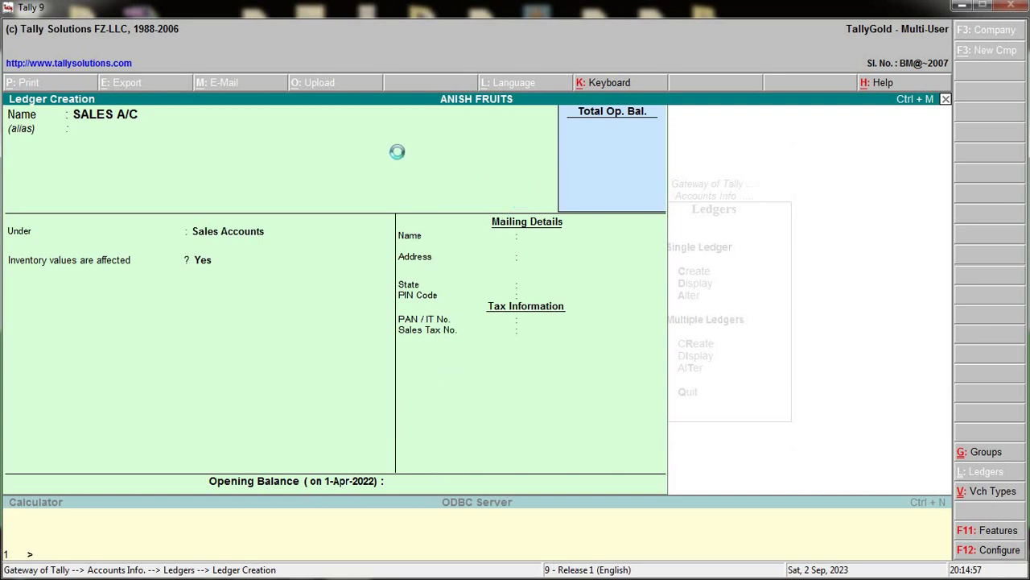
key("Escape")
key("Escape")
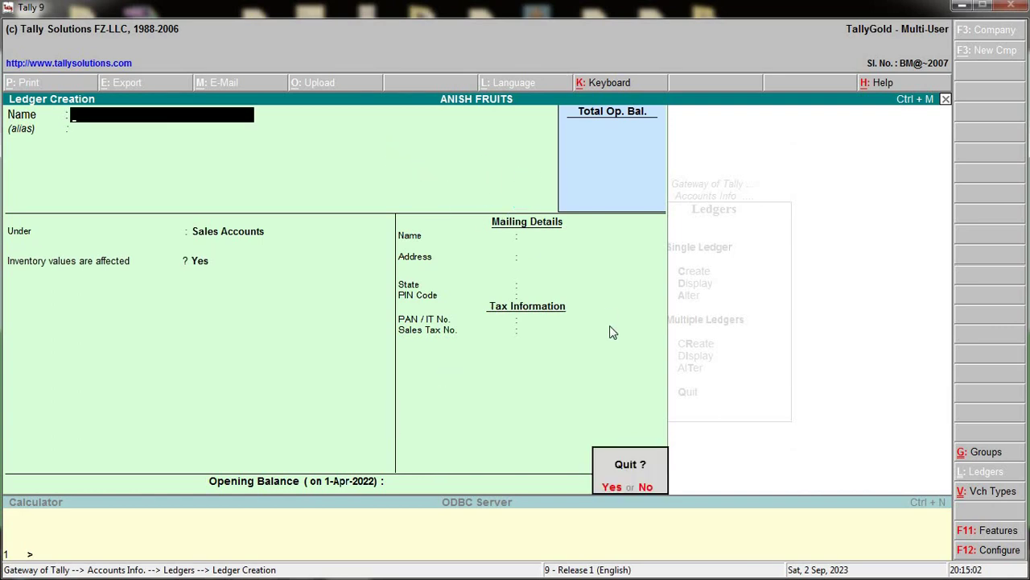
key("y")
key("Escape")
key("Escape")
key("Escape")
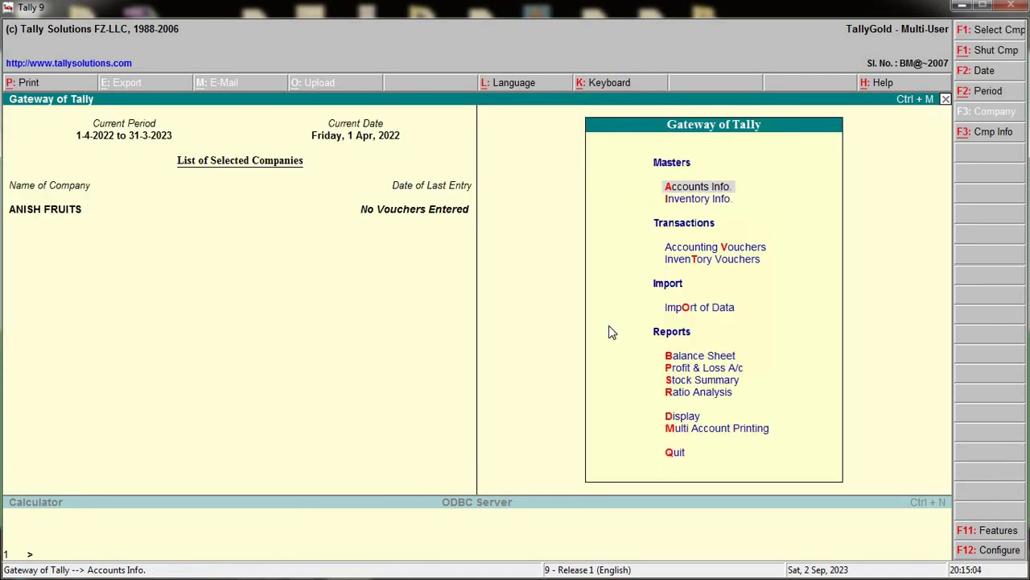
key("n")
Create a simple unit of measure with symbol KG and 2 decimal places, and return to the Units menu.
key("Down")
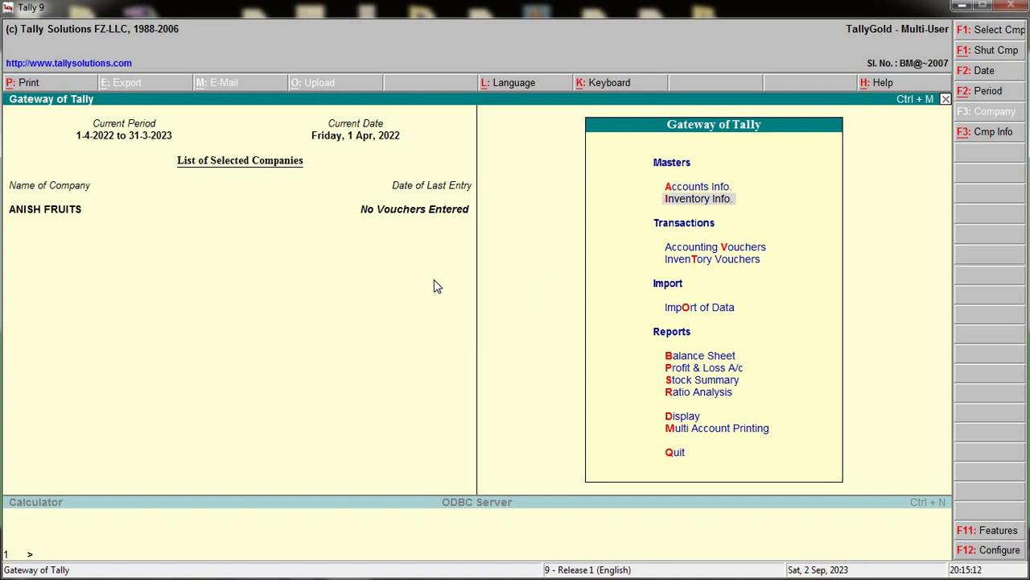
key("Return")
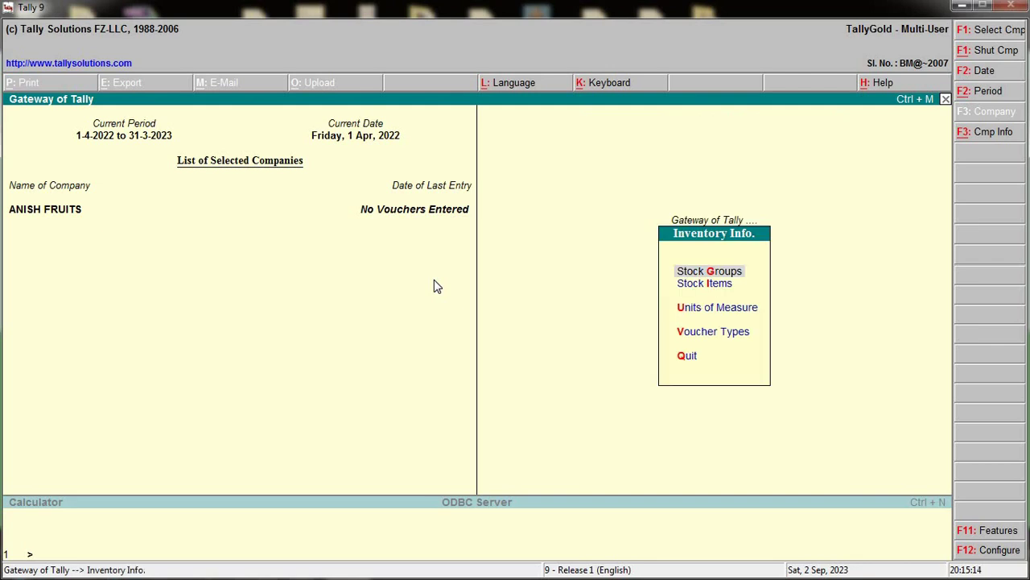
key("Down")
key("Down")
key("Return")
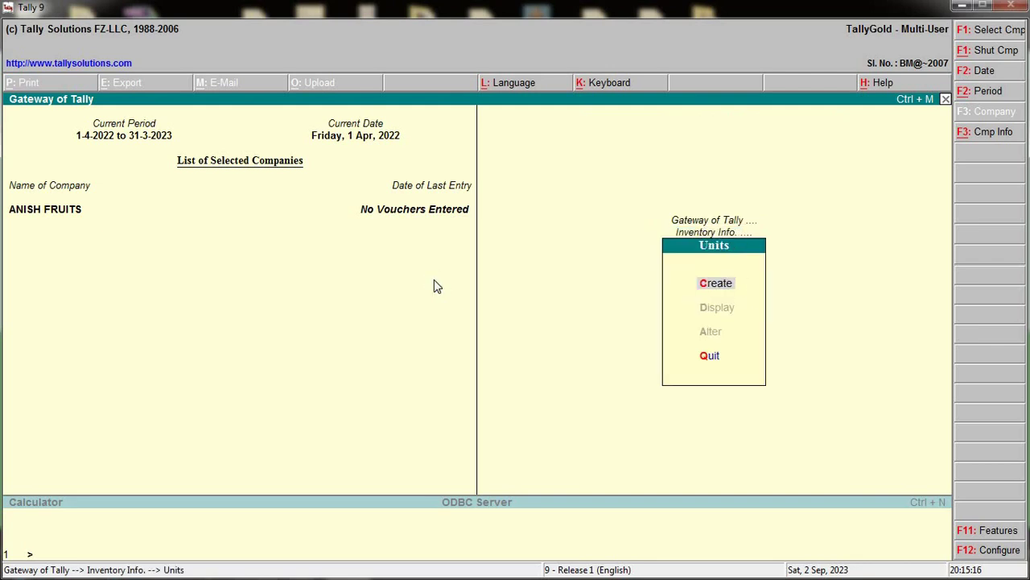
key("Return")
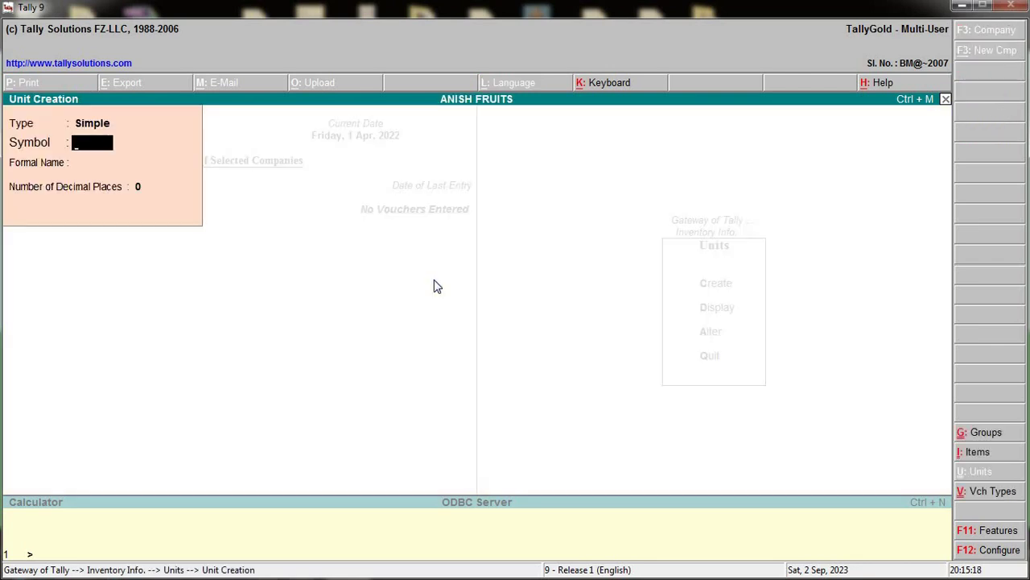
type("KG")
key("Return")
key("Return")
type("2")
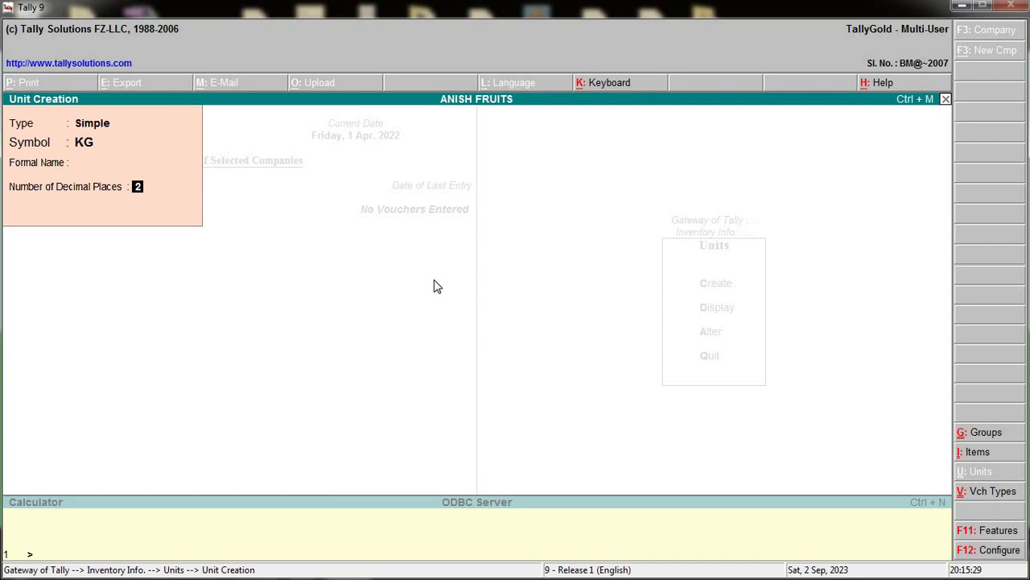
key("Return")
key("Return")
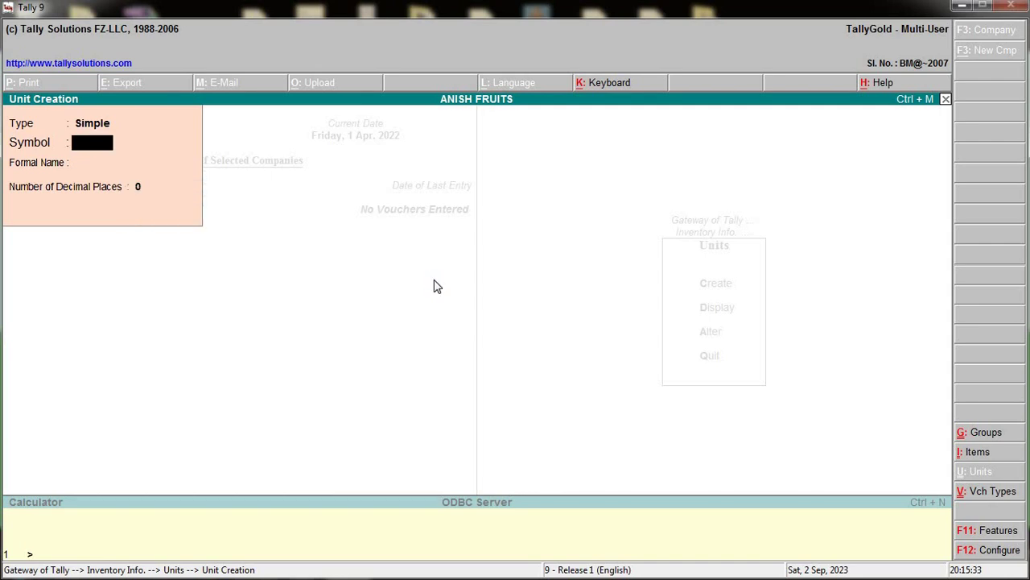
key("Escape")
key("Return")
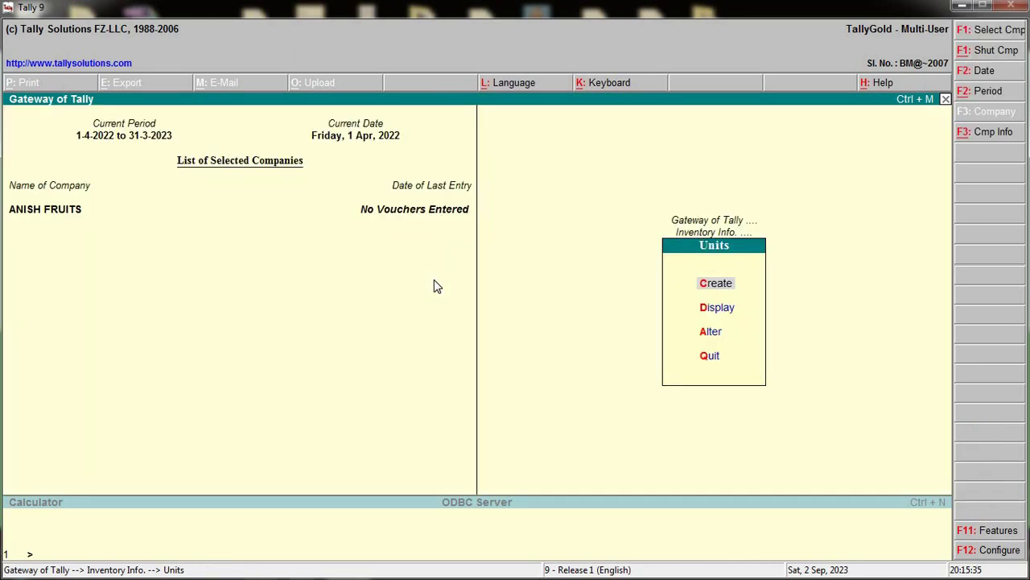
Create a single stock group named FRUITS under Primary with quantities not added, and return to the Gateway of Tally.
key("Escape")
key("Escape")
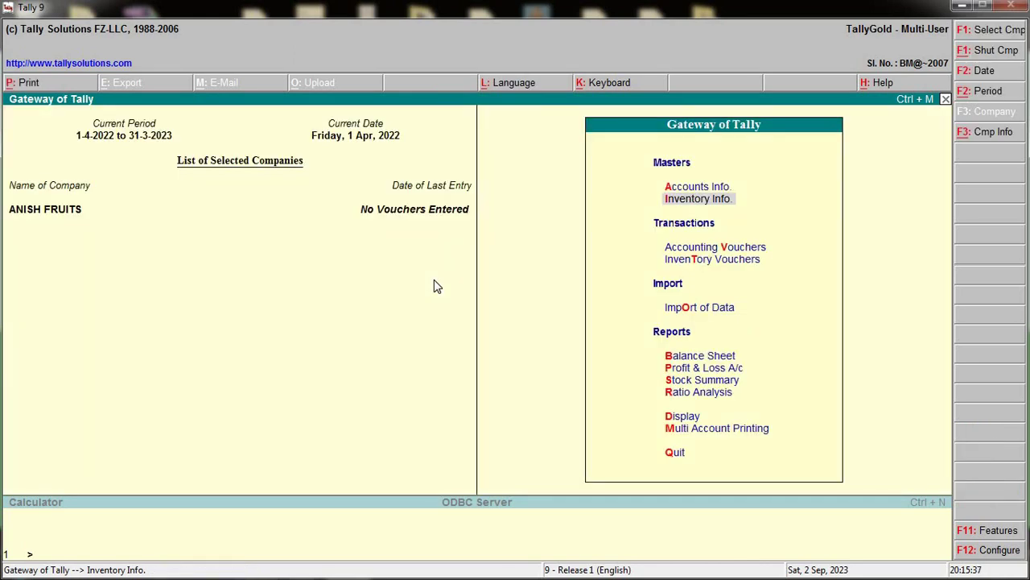
key("Down")
key("Up")
key("Return")
key("Down")
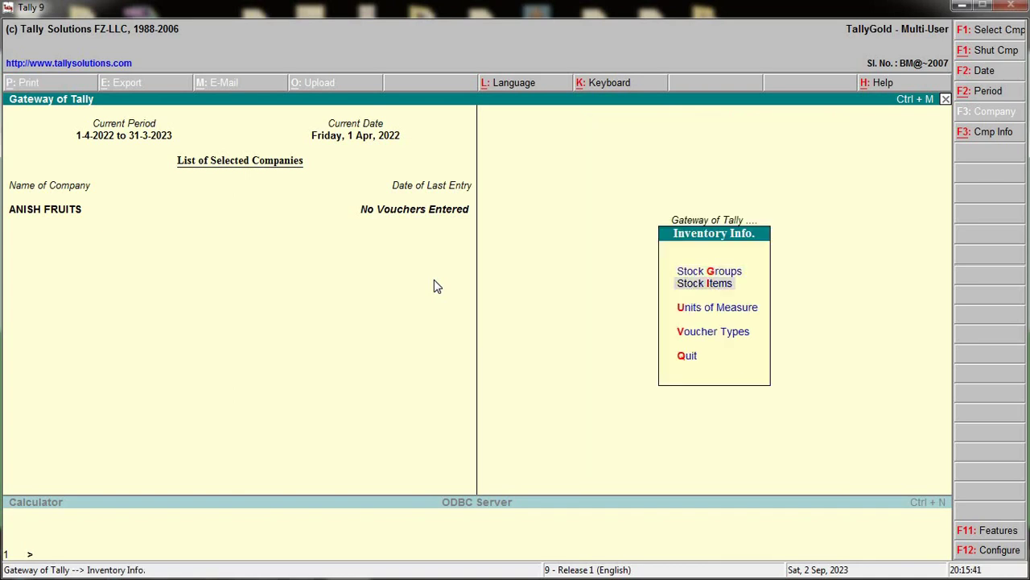
key("Up")
key("Return")
key("Return")
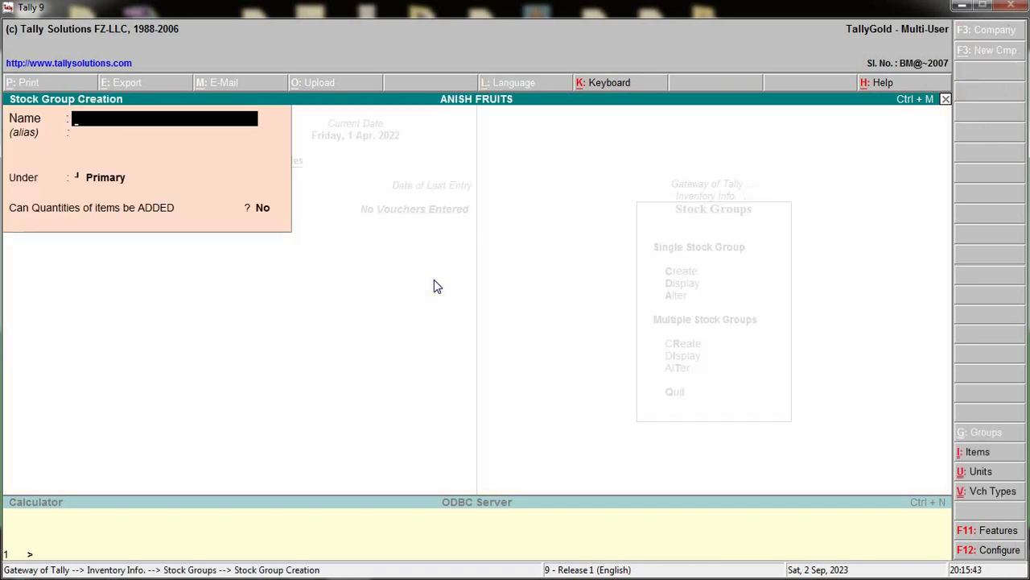
type("FRUIT")
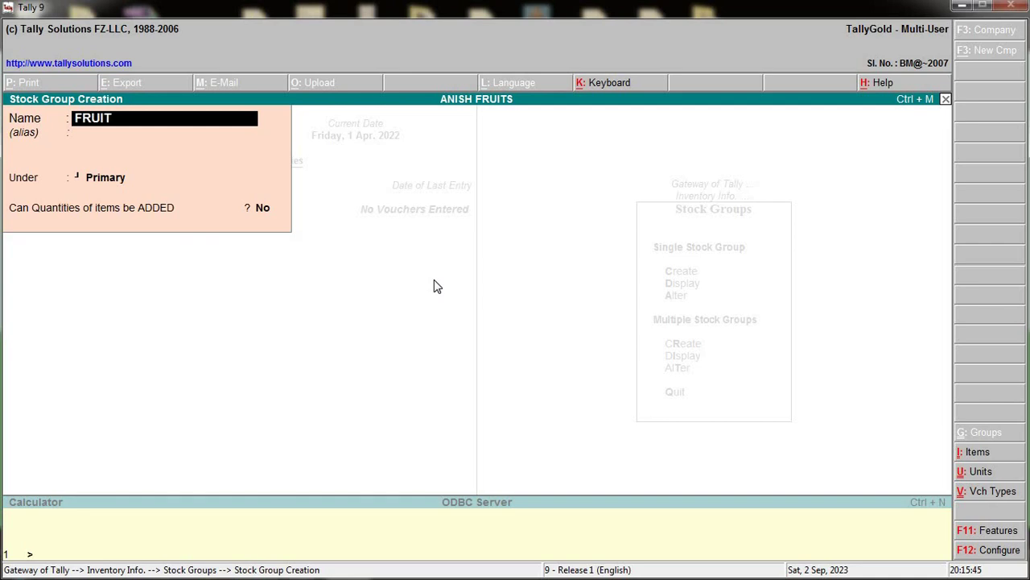
type("S")
key("Return")
key("Return")
key("Return")
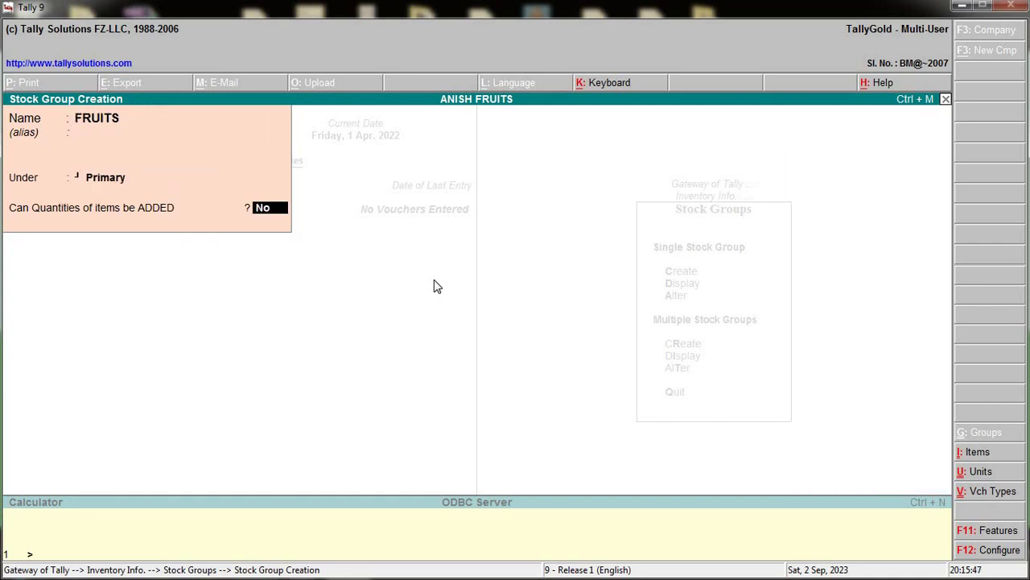
key("Return")
key("Return")
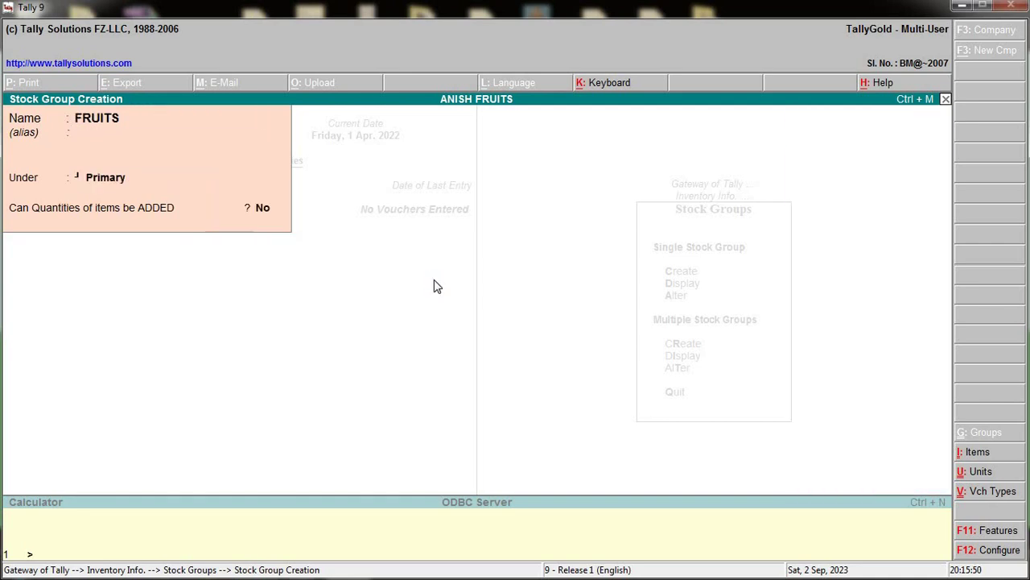
key("Escape")
key("Escape")
key("Escape")
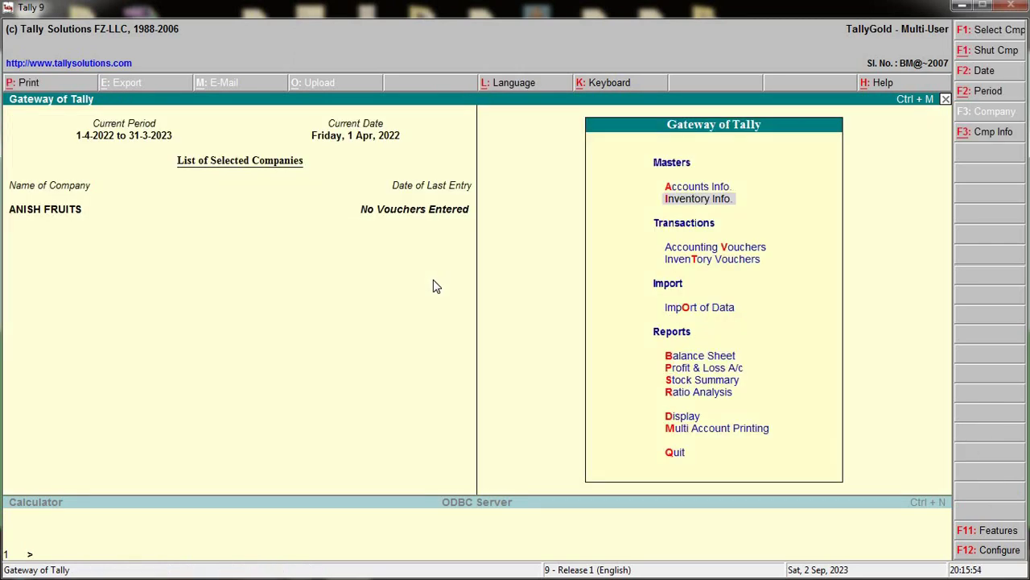
Create a single stock item named MANGO under FRUITS with unit KG and no opening balance, and return to the Gateway of Tally.
key("Return")
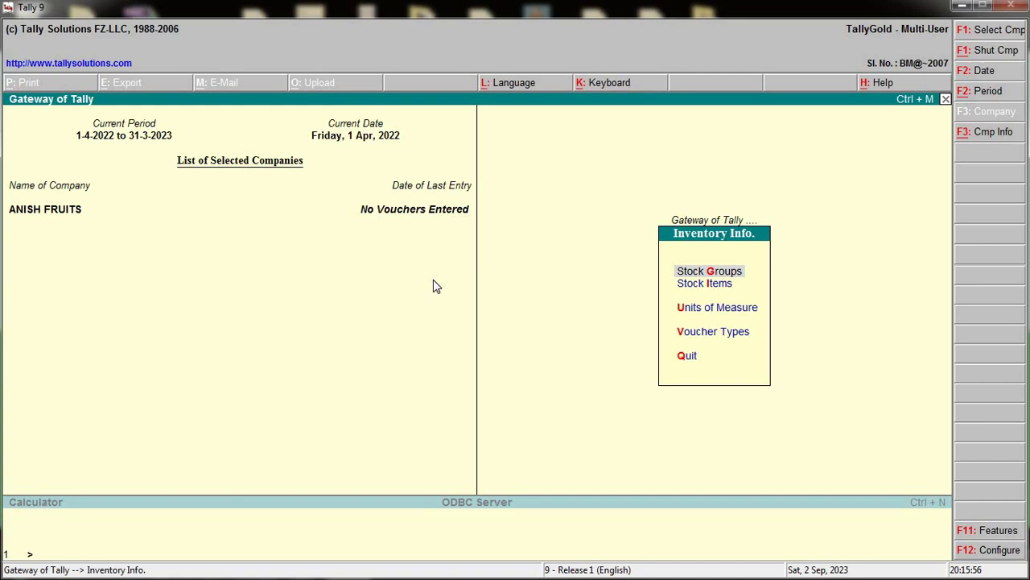
key("Down")
key("Return")
key("Return")
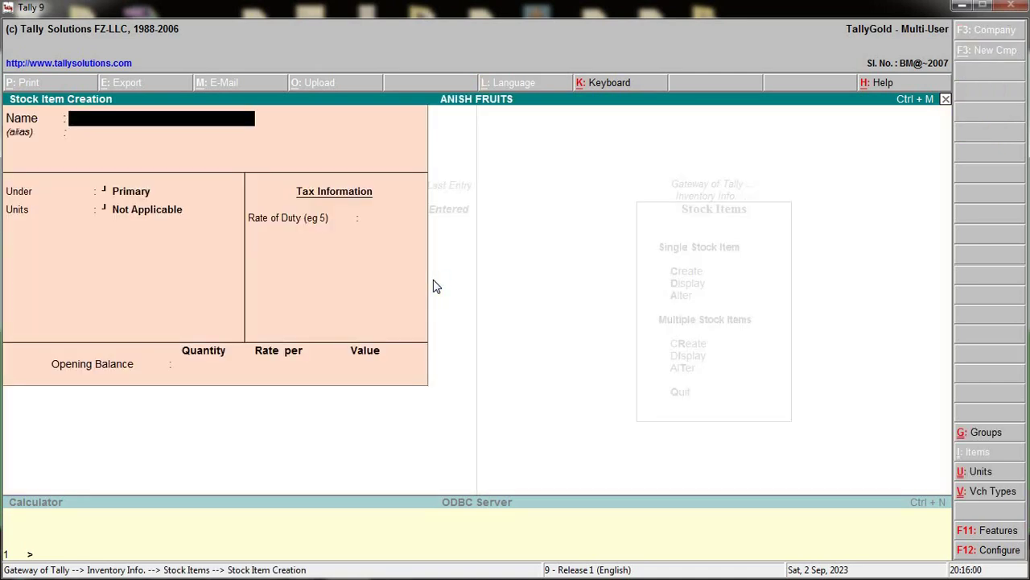
type("MANGO")
key("Return")
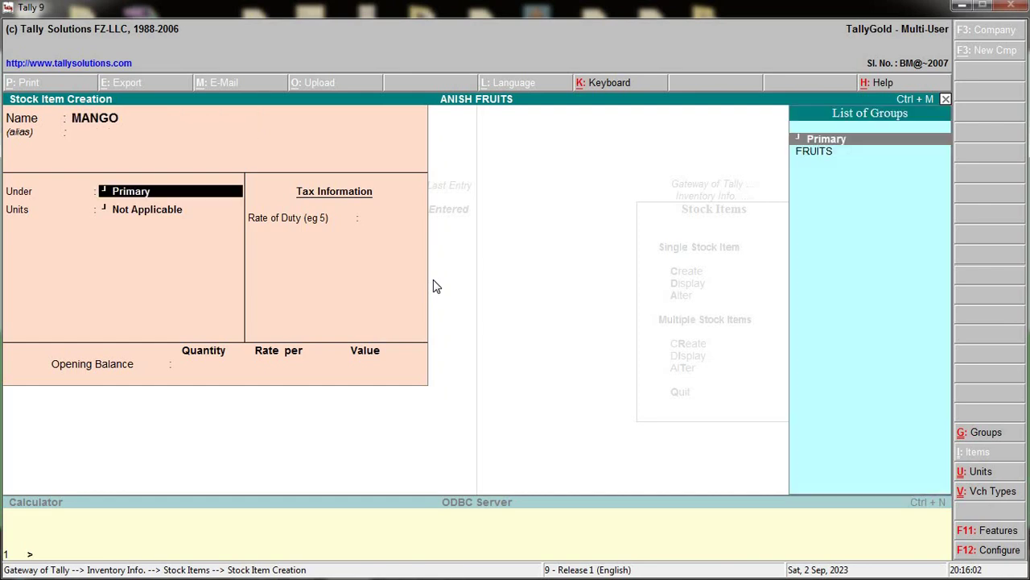
key("Down")
key("Return")
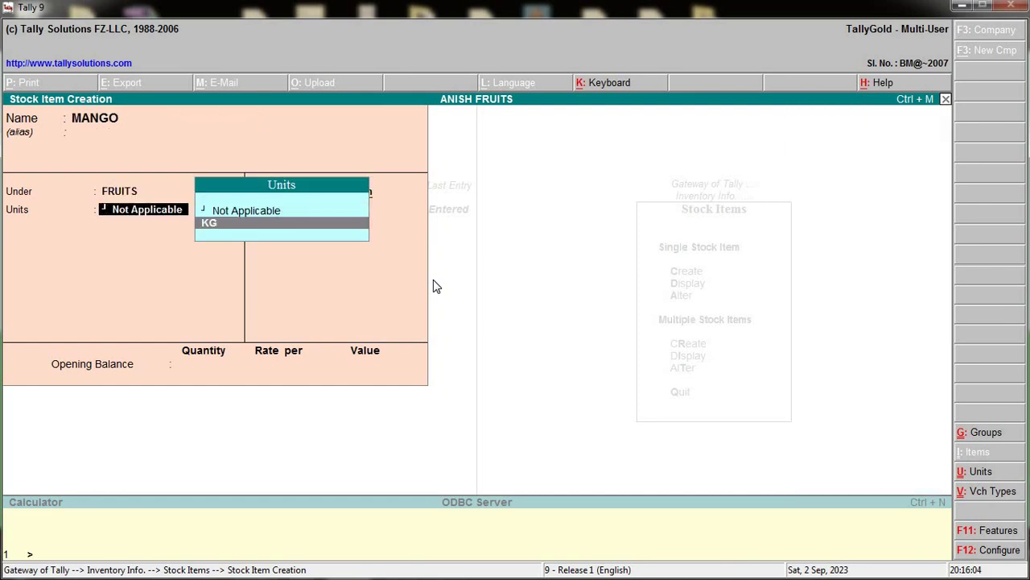
key("Return")
key("Return")
key("Return")
key("Return")
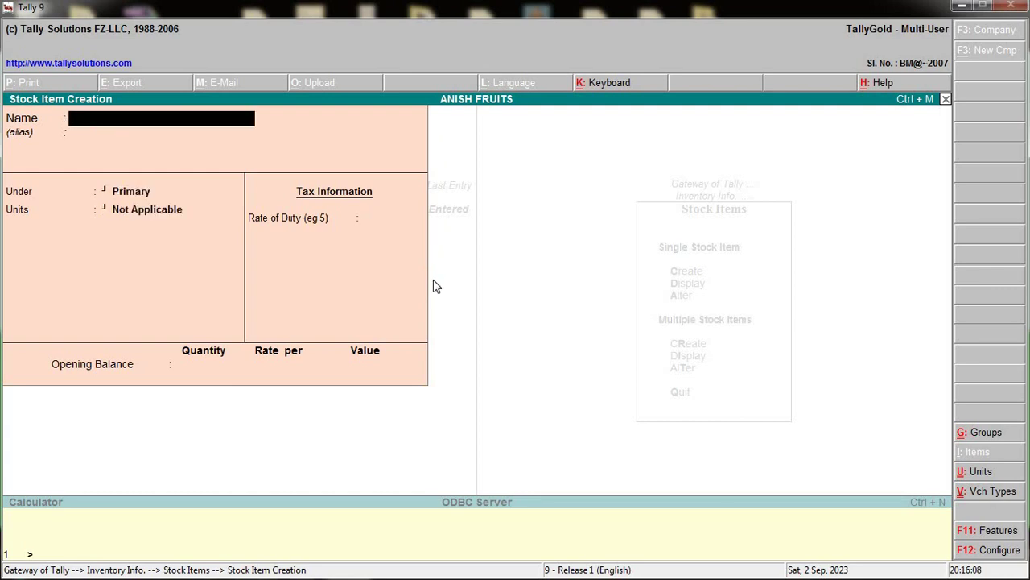
key("Escape")
key("Return")
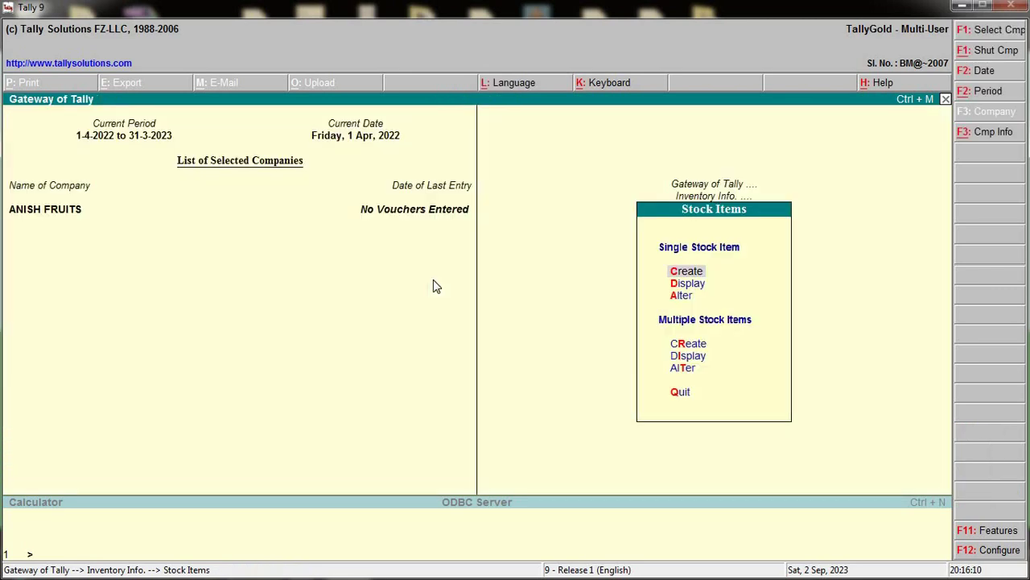
key("Escape")
key("Escape")
key("Escape")
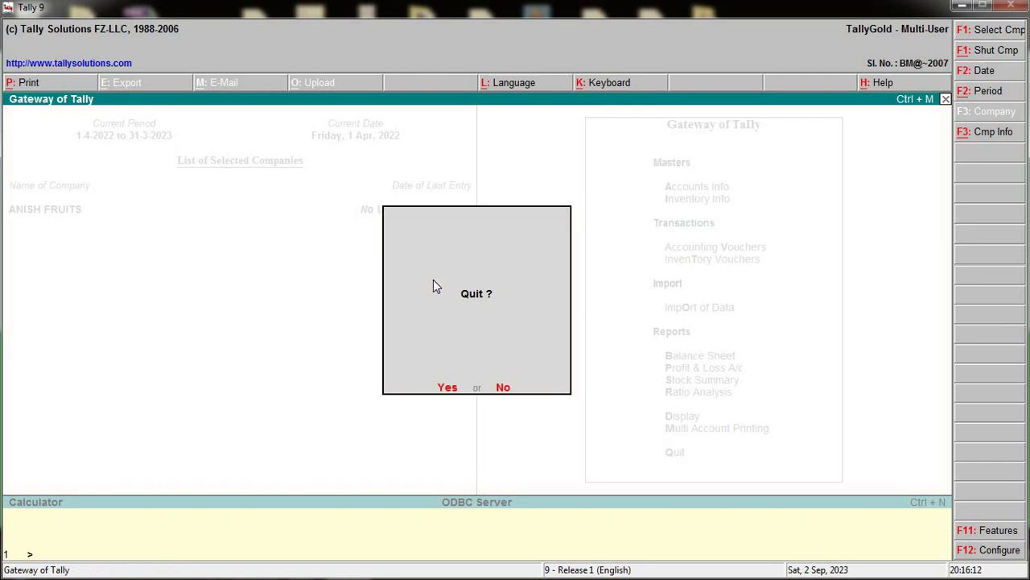
key("n")
Start creating multiple stock items under the FRUITS group and add BANANA with unit KG.
key("i")
key("Down")
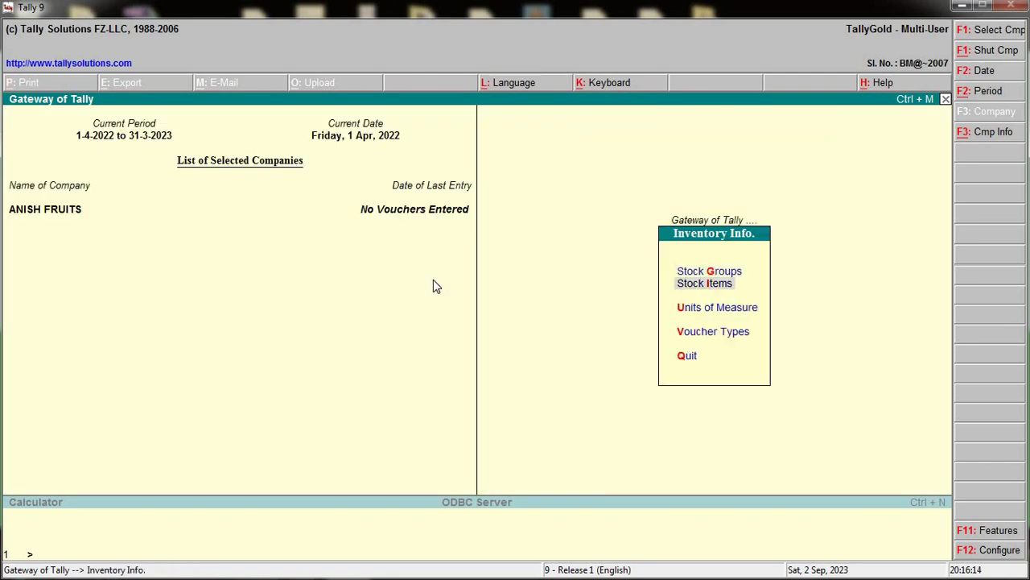
key("Return")
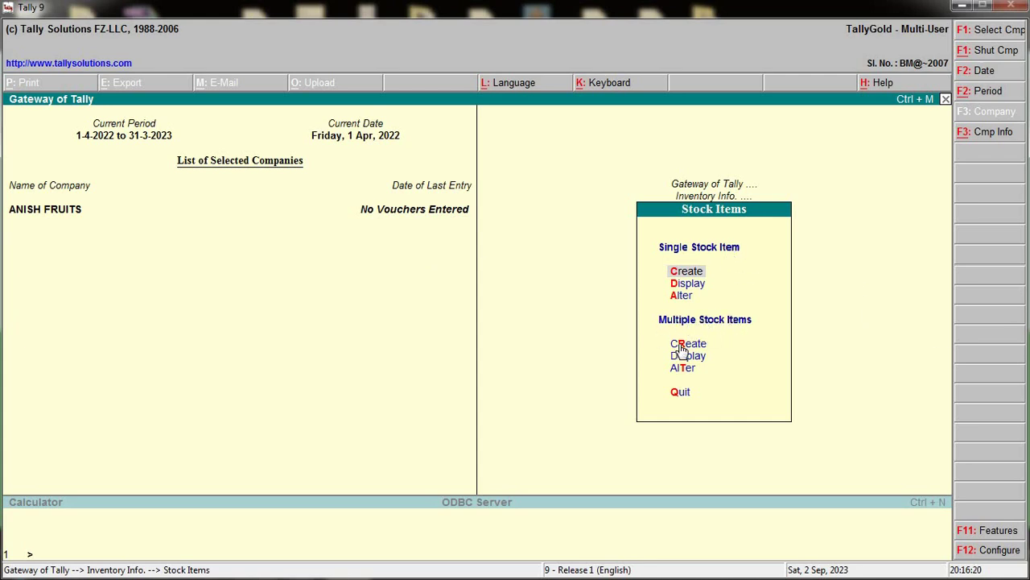
key("Down")
key("Down")
key("Down")
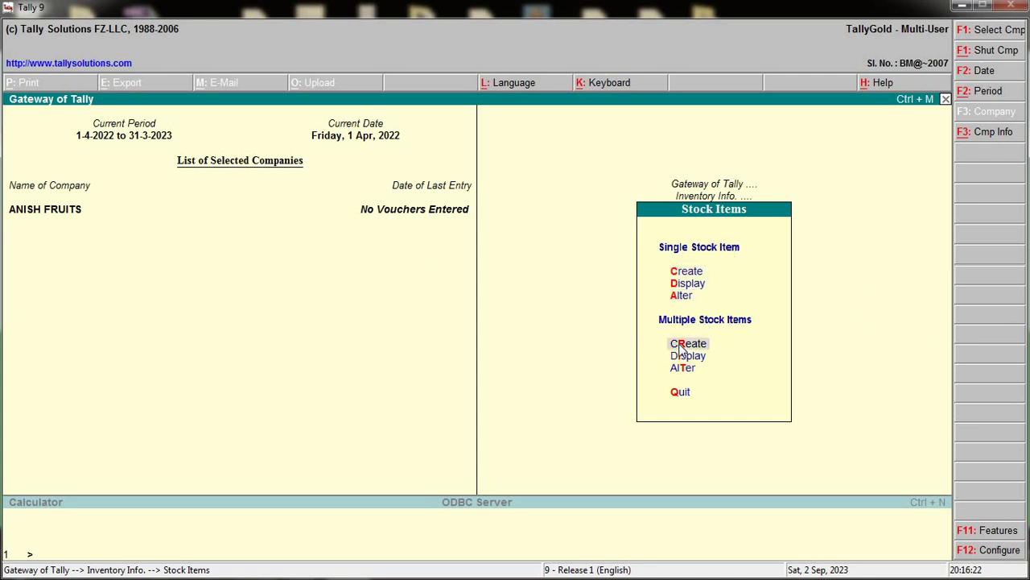
key("Return")
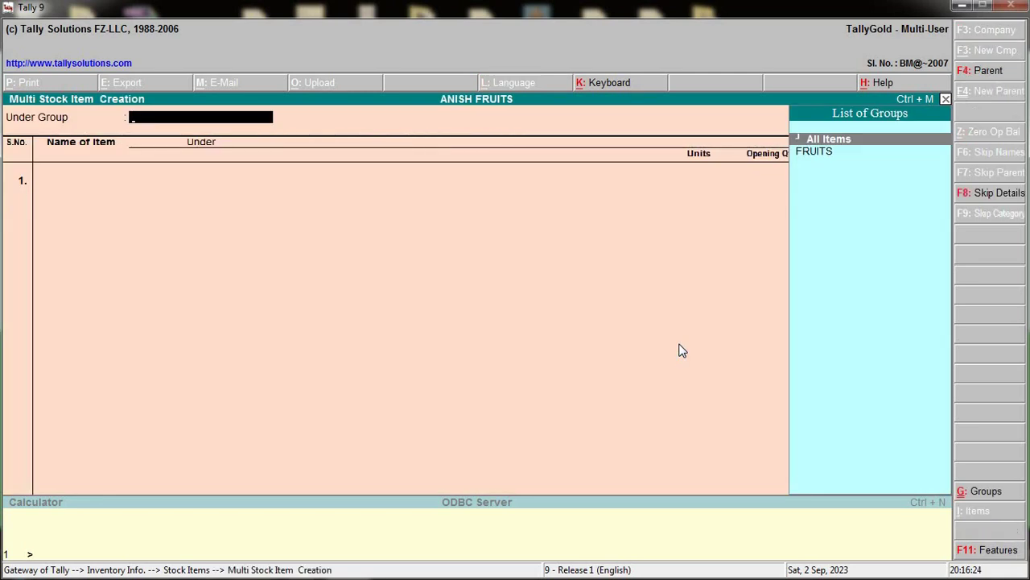
key("Down")
key("Return")
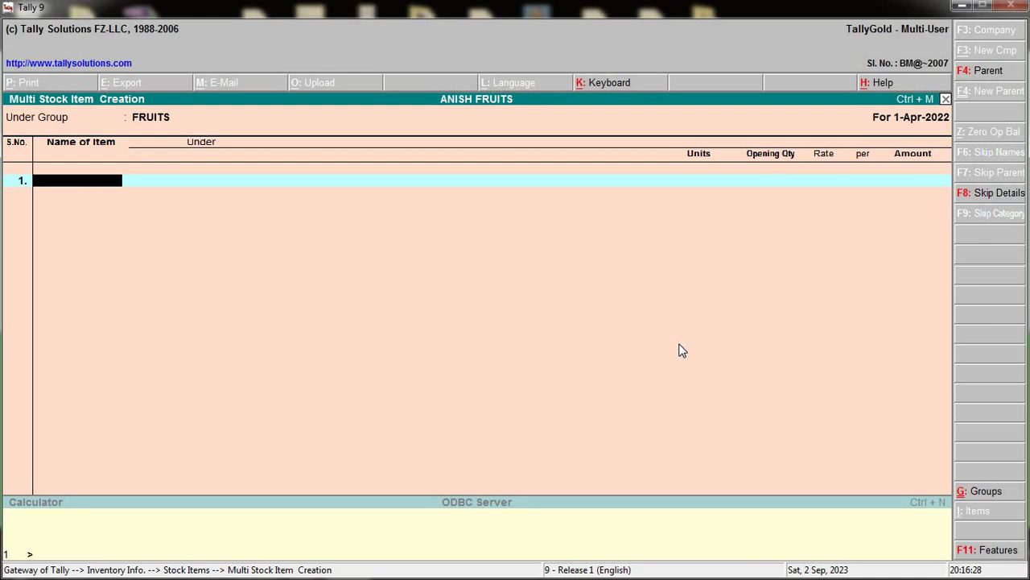
type("BANAB")
key("BackSpace")
key("BackSpace")
type("NA")
key("Return")
key("Return")
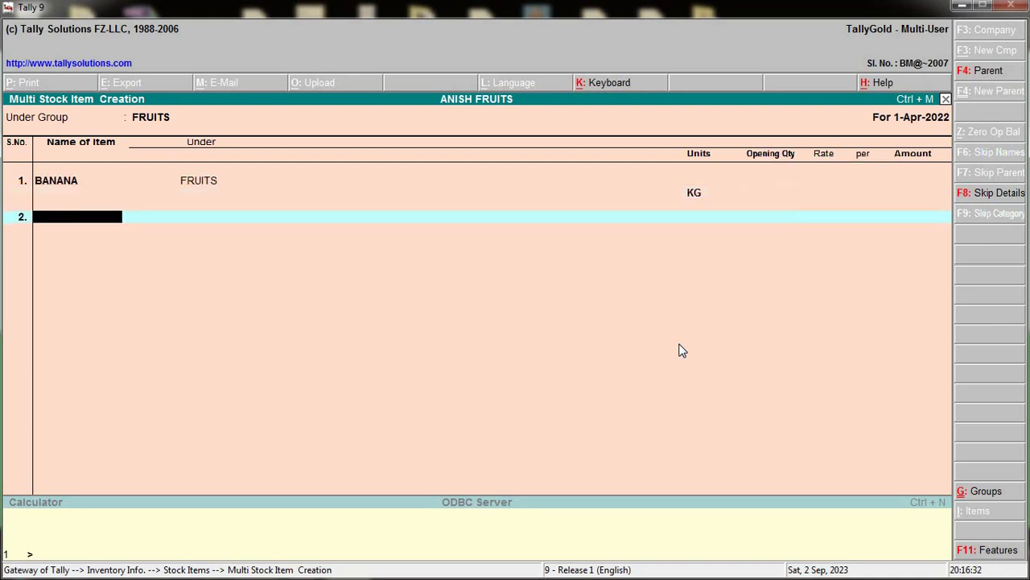
Add ORANGE and GRAPES to the stock item list with unit KG and no opening quantity.
type("ORANGE")
key("Return")
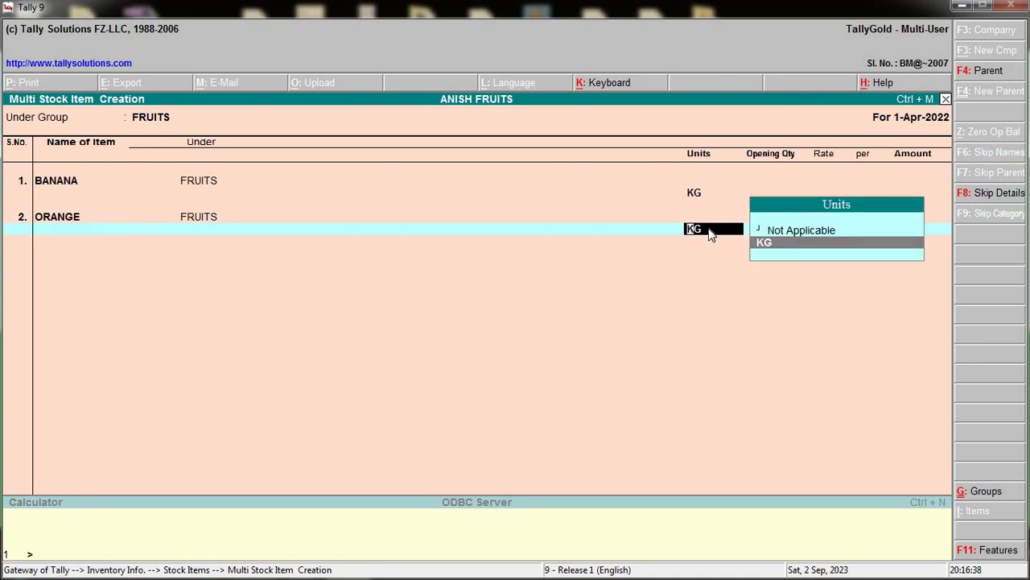
key("Return")
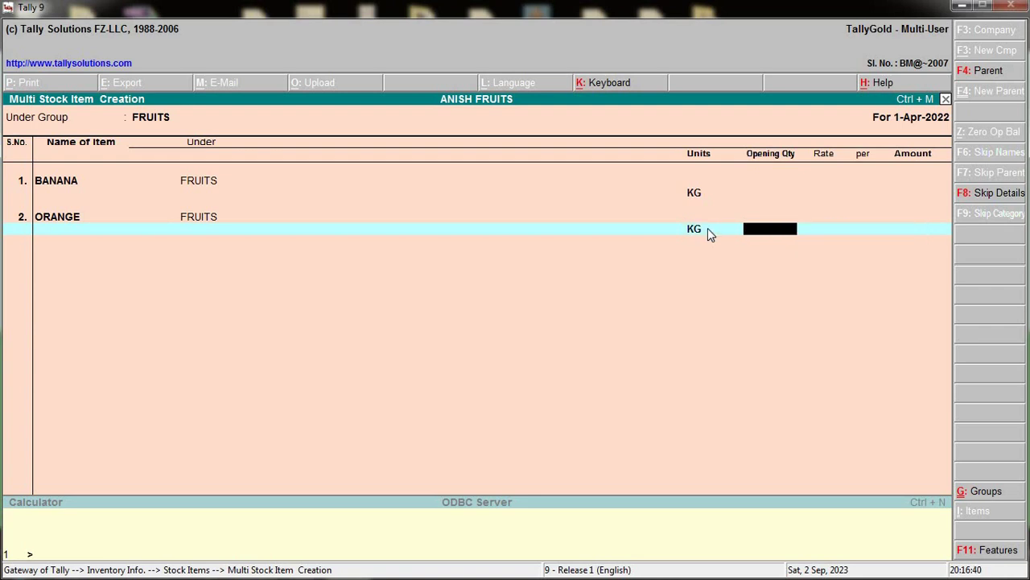
key("Return")
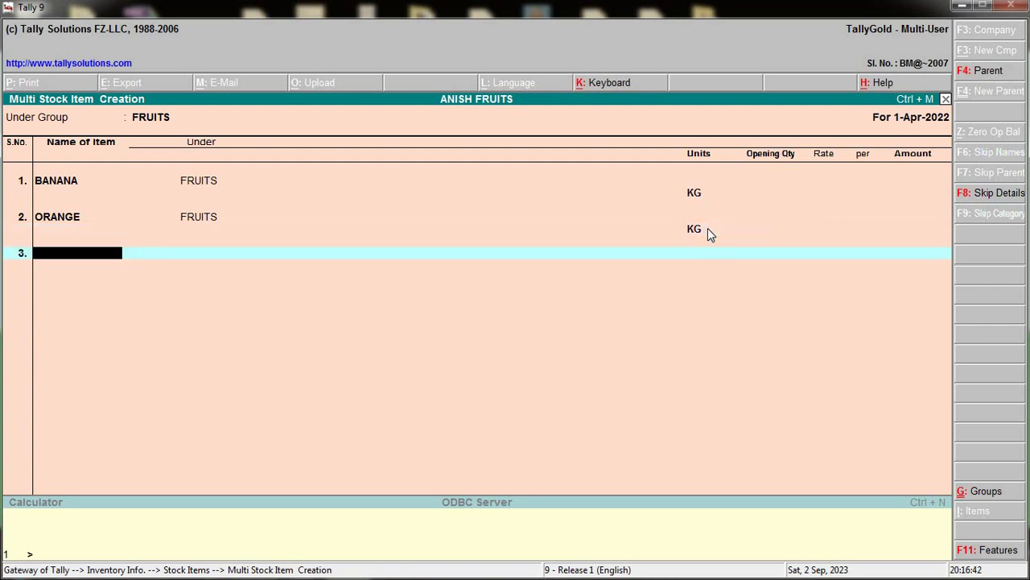
type("GRAPES")
key("Return")
key("Return")
key("Return")
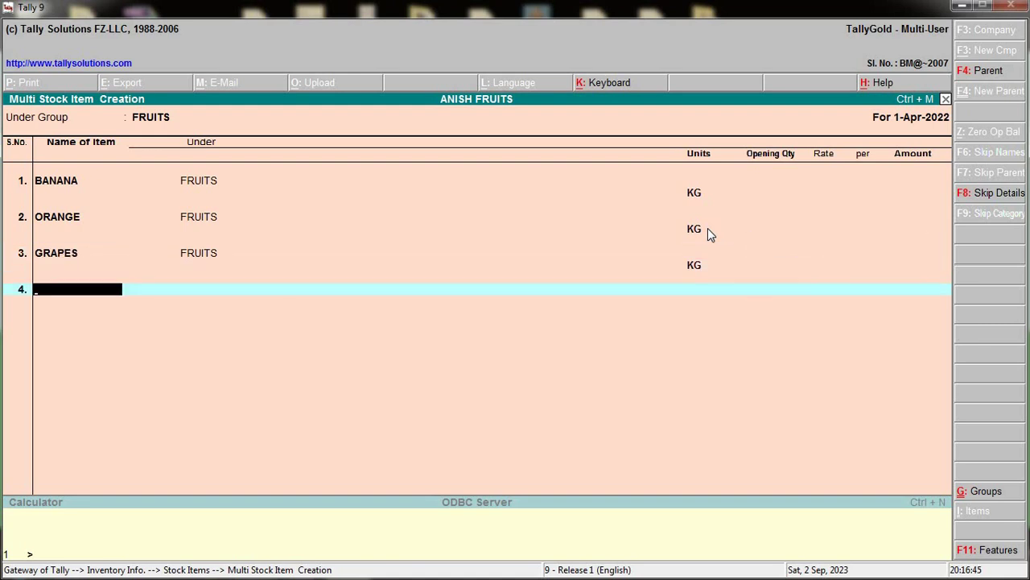
Add LICHI with unit KG as the fourth item and save the multiple stock item list.
type("LIUCH")
key("BackSpace")
key("BackSpace")
key("BackSpace")
type("CHI")
key("Return")
key("Return")
key("Return")
key("Return")
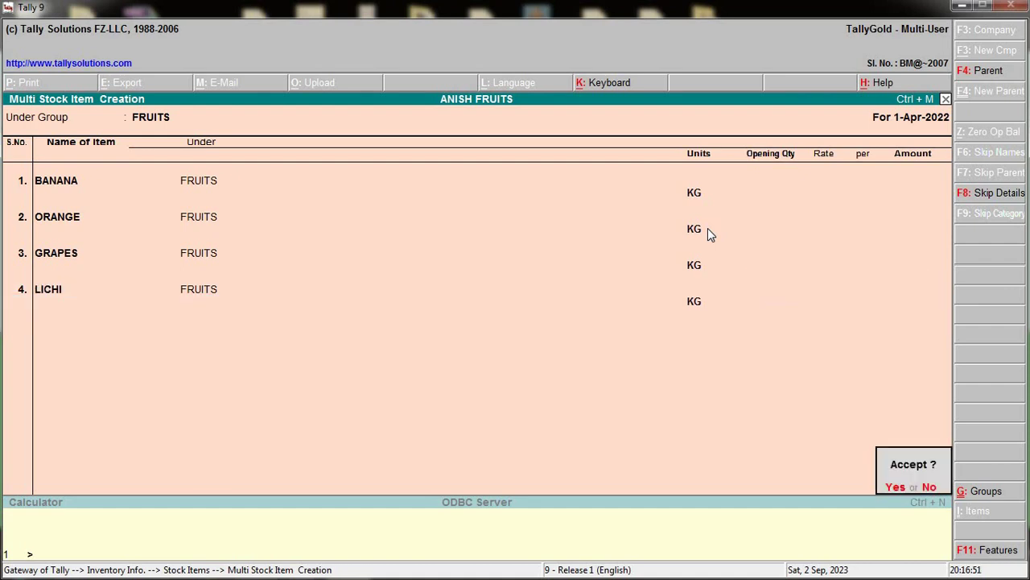
key("Return")
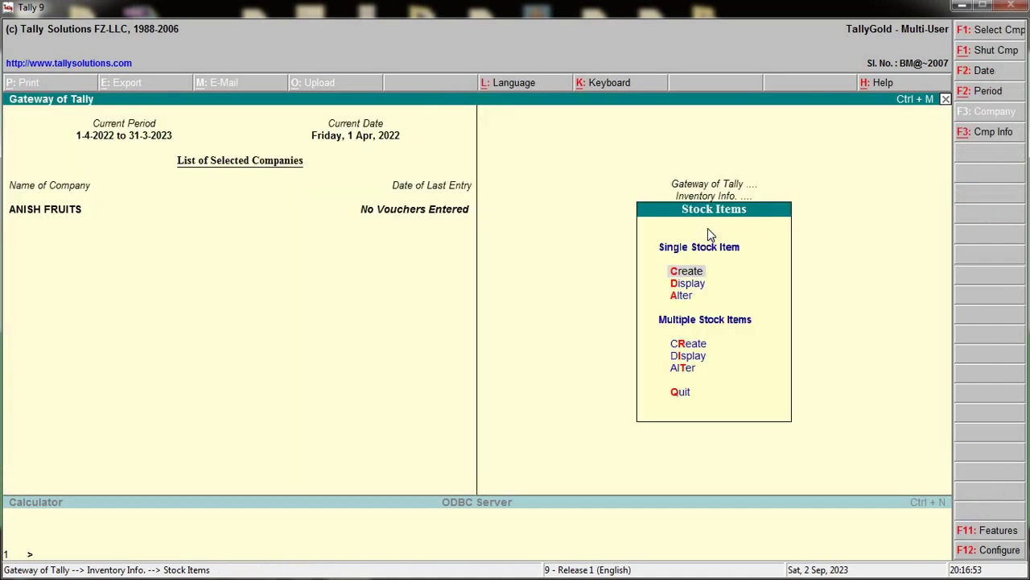
Display the stock items of all groups to review them, and return to the Gateway of Tally.
key("Down")
key("Down")
key("Down")
key("Down")
key("Return")
key("Return")
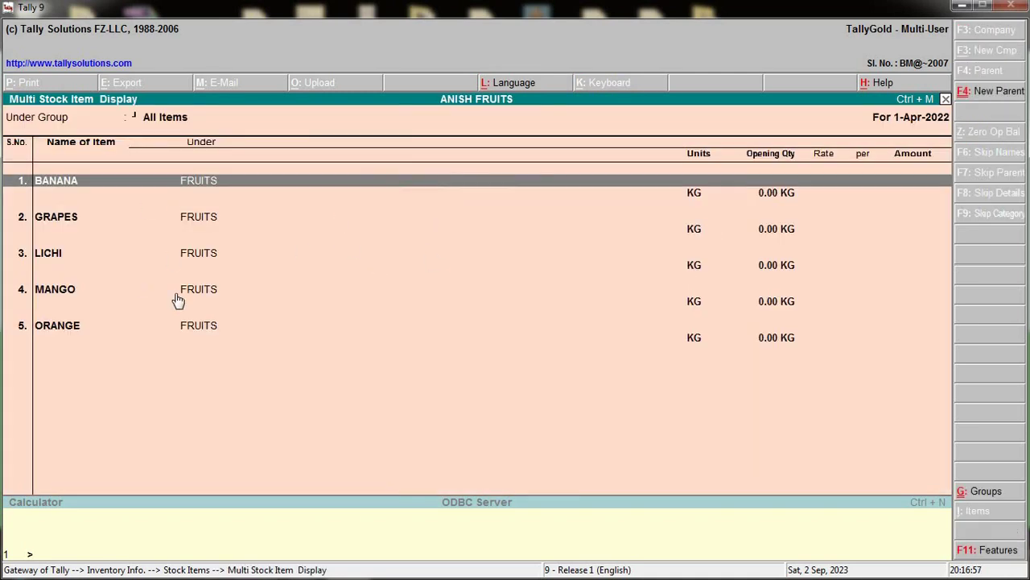
key("Escape")
key("Escape")
key("Escape")
key("Escape")
key("Escape")
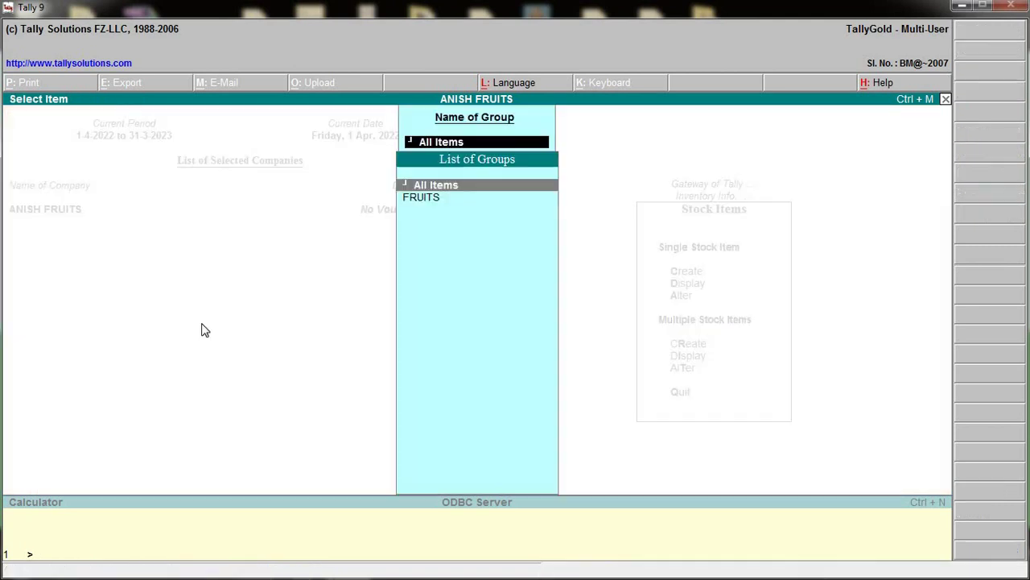
key("Escape")
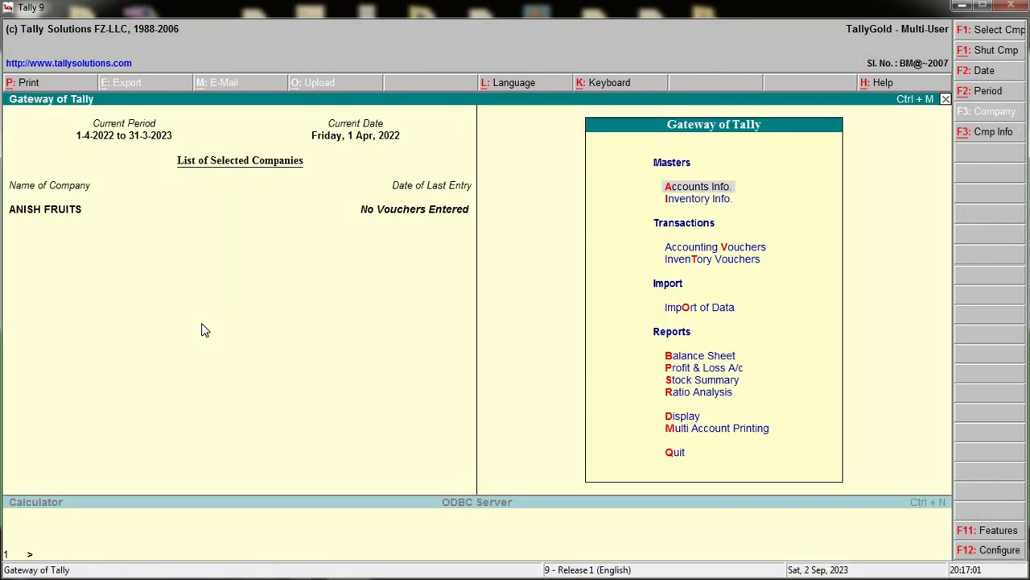
Open accounting voucher entry and switch it to a new Sales voucher.
key("Down")
key("Down")
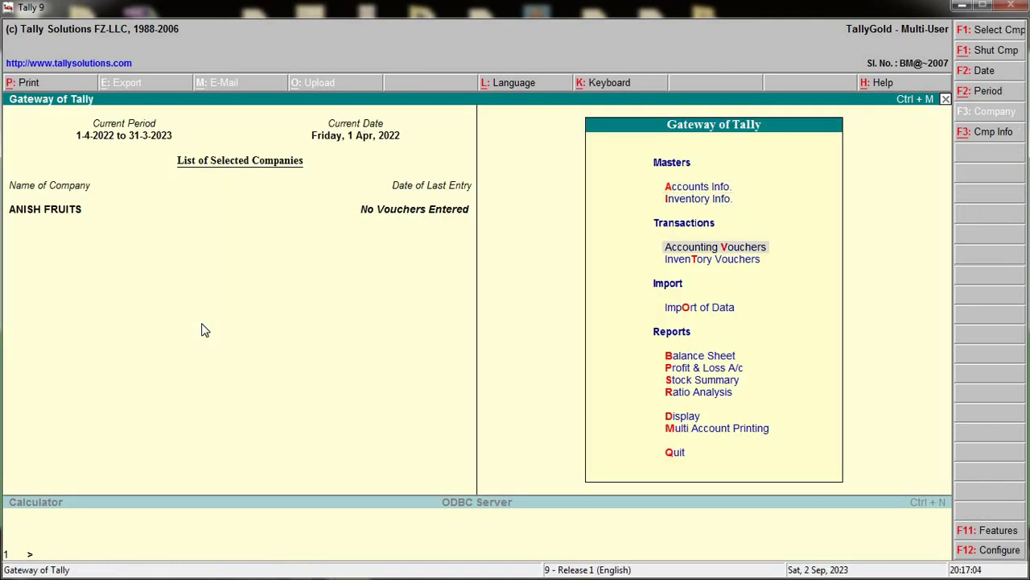
key("Return")
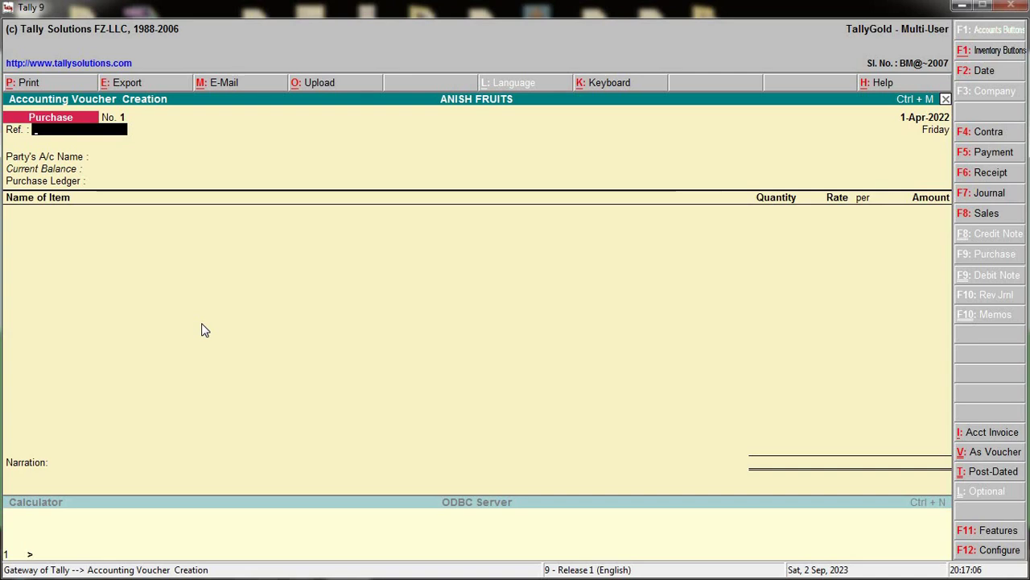
key("F8")
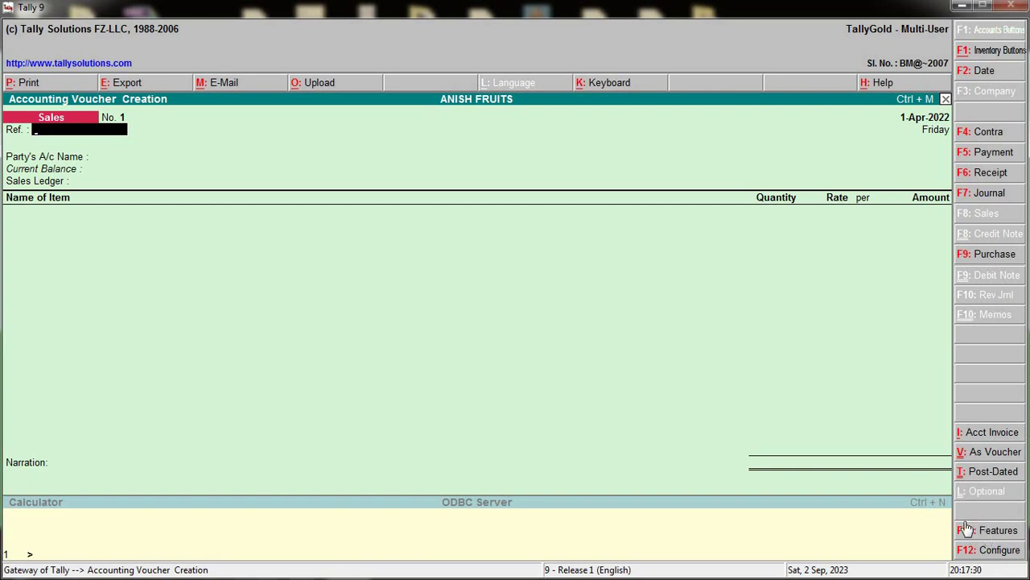
Open the company features and review the accounting features up to the debit/credit note options.
left_click(997, 540)
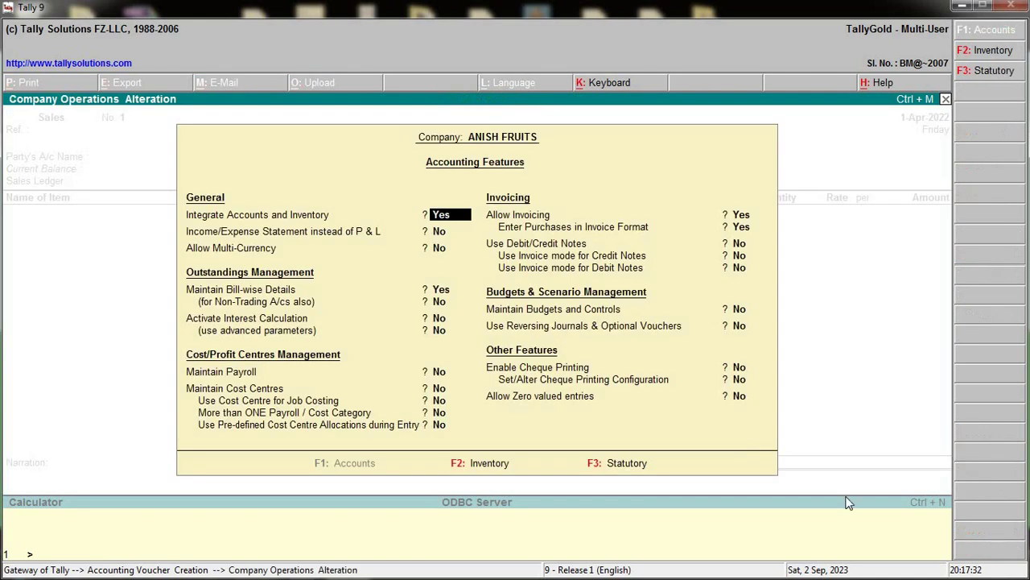
key("Return")
key("Return")
key("Return")
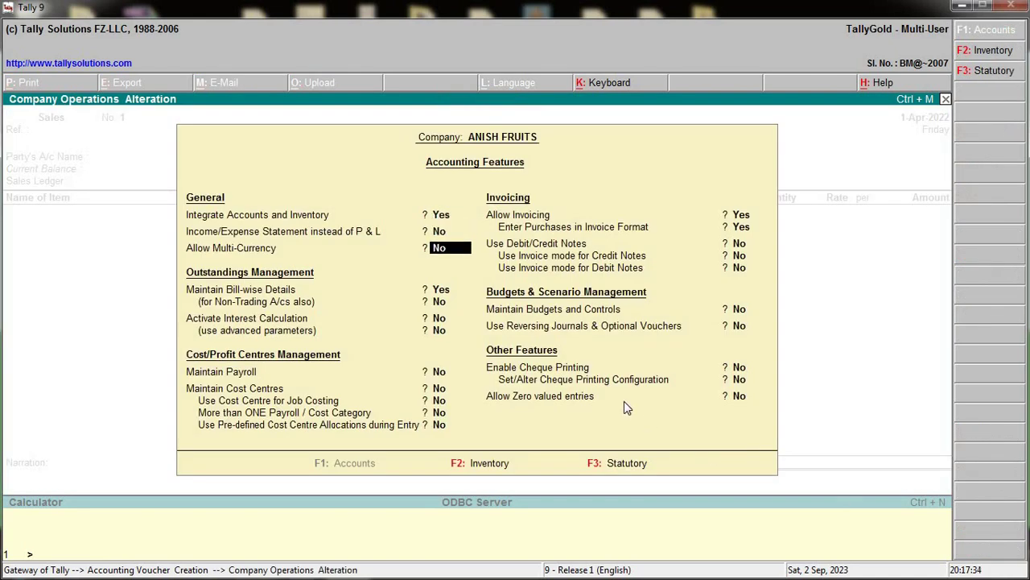
key("Return")
key("Return")
key("Return")
key("Return")
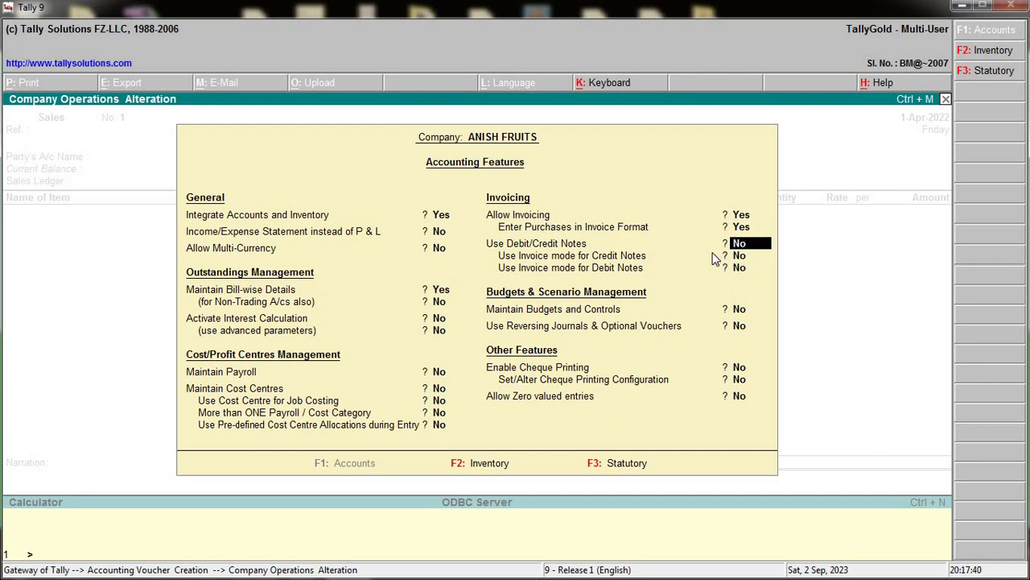
Enable the separate discount column on invoices in the company's inventory features and save the settings.
left_click(468, 465)
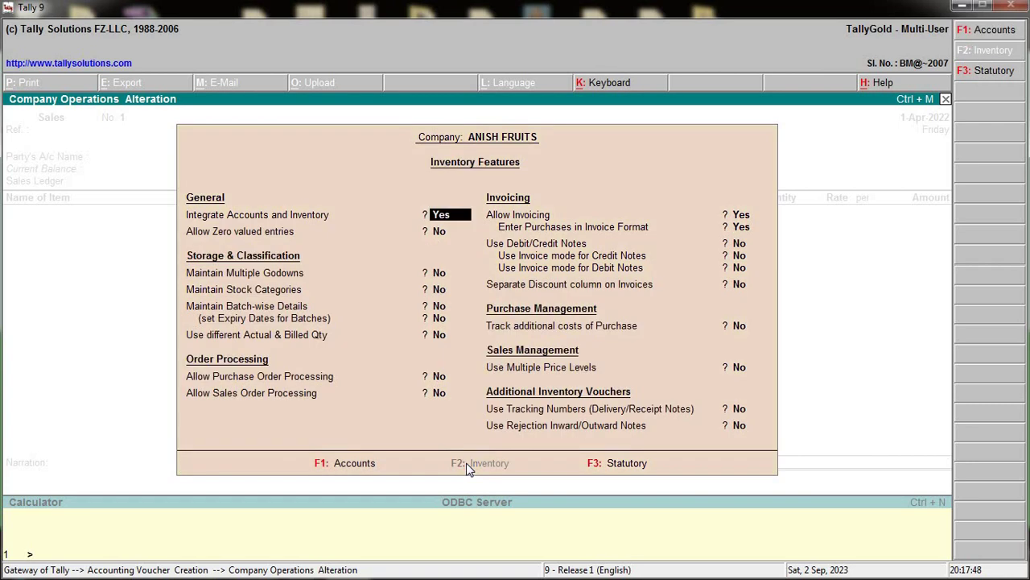
key("Return")
key("Return")
key("Return")
key("Return")
key("Return")
key("Return")
key("Return")
key("Return")
key("Return")
key("Return")
key("Return")
key("Return")
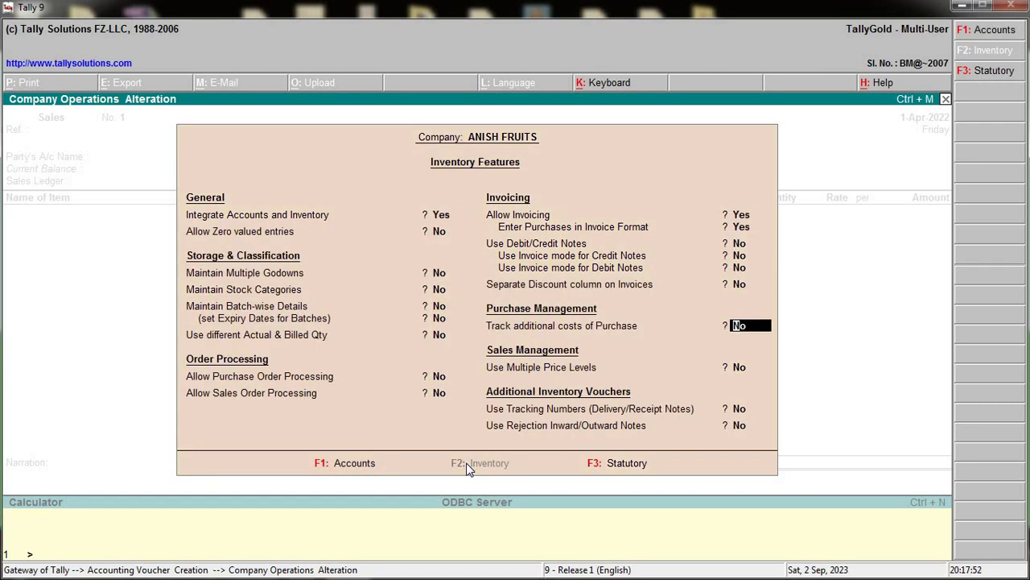
key("Up")
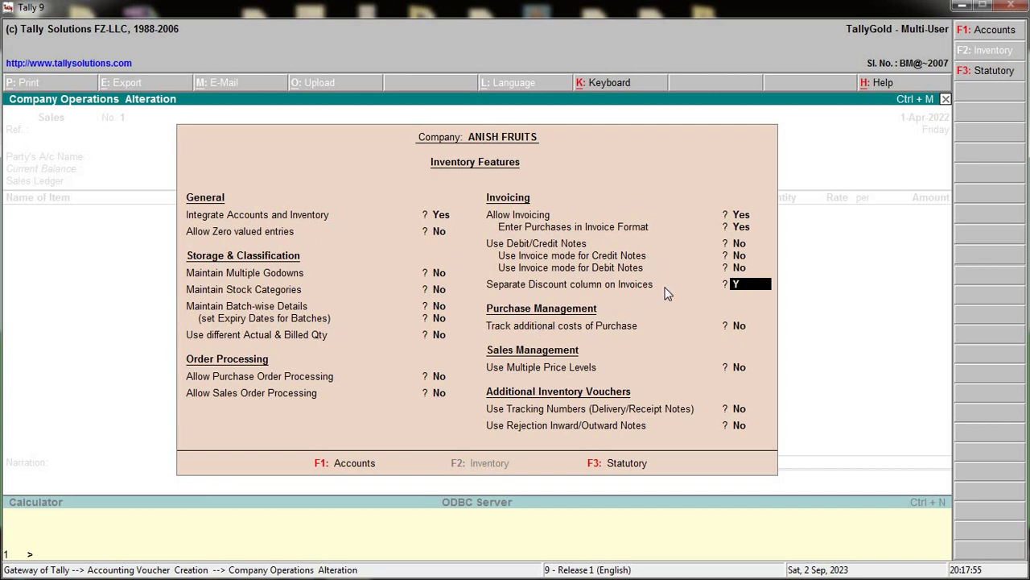
key("y")
key("Return")
key("Return")
key("Return")
key("Return")
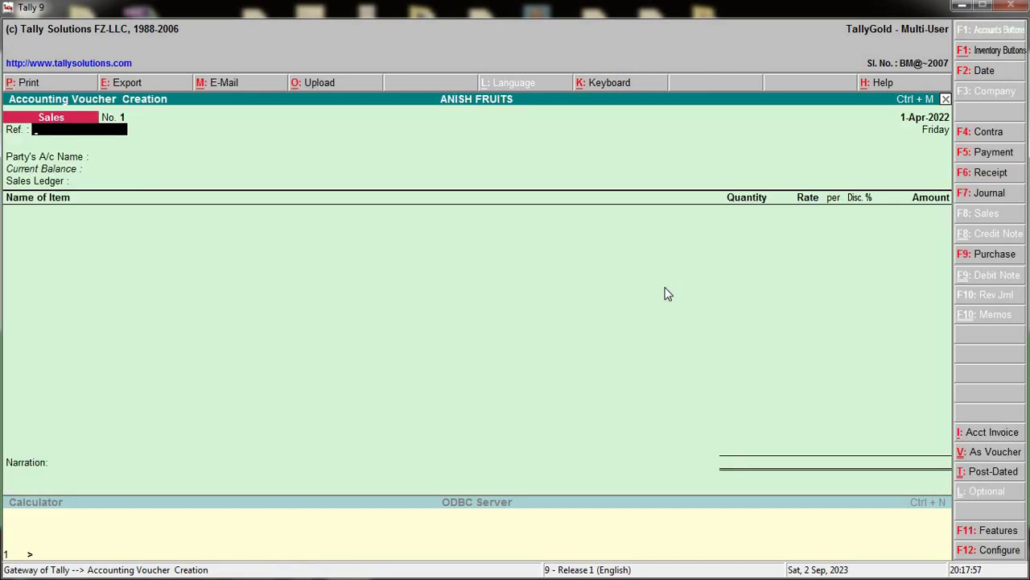
key("Return")
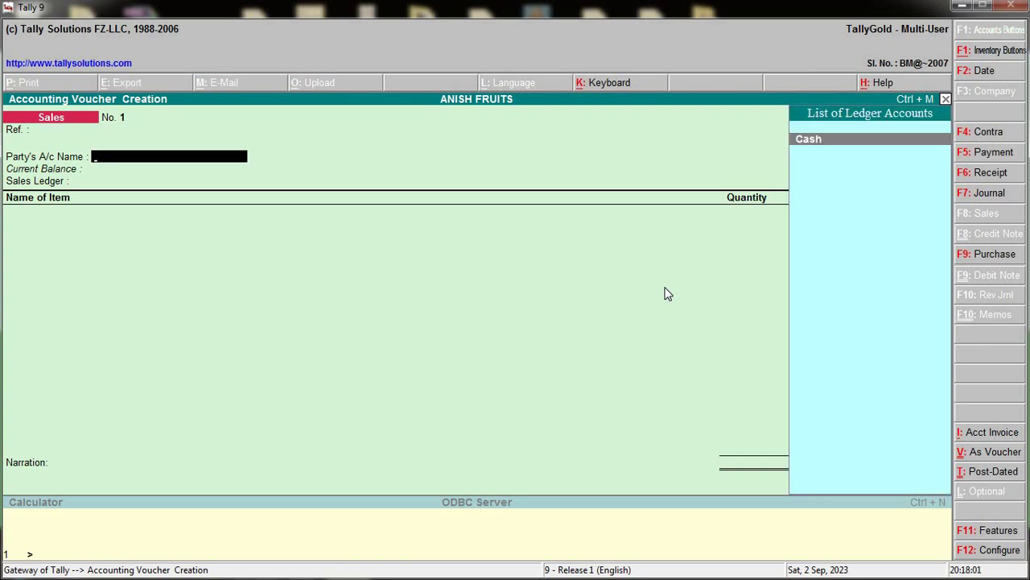
key("Return")
key("Return")
key("Return")
key("Return")
key("Return")
key("Return")
key("Return")
key("Return")
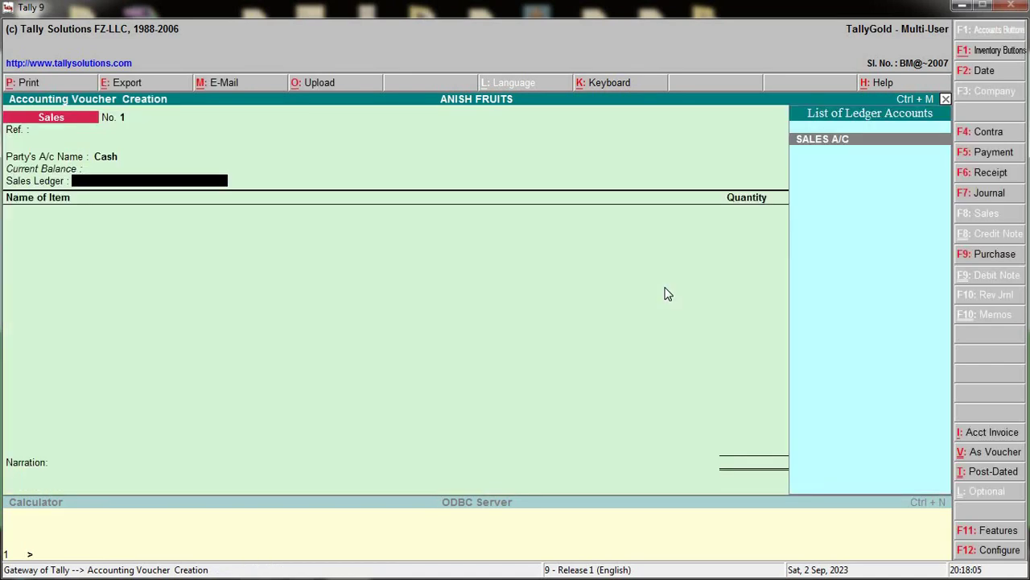
key("Return")
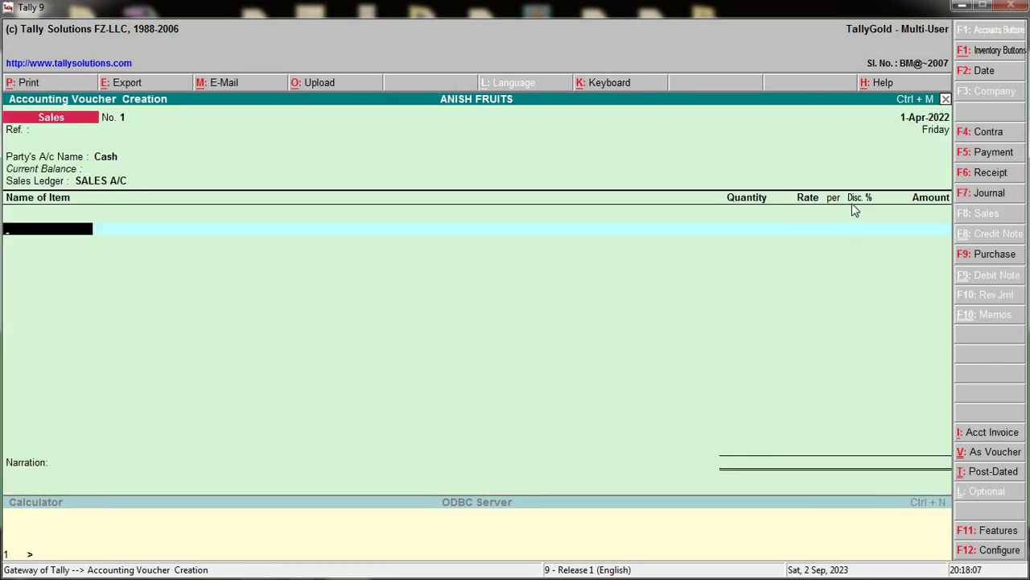
key("BackSpace")
key("BackSpace")
key("BackSpace")
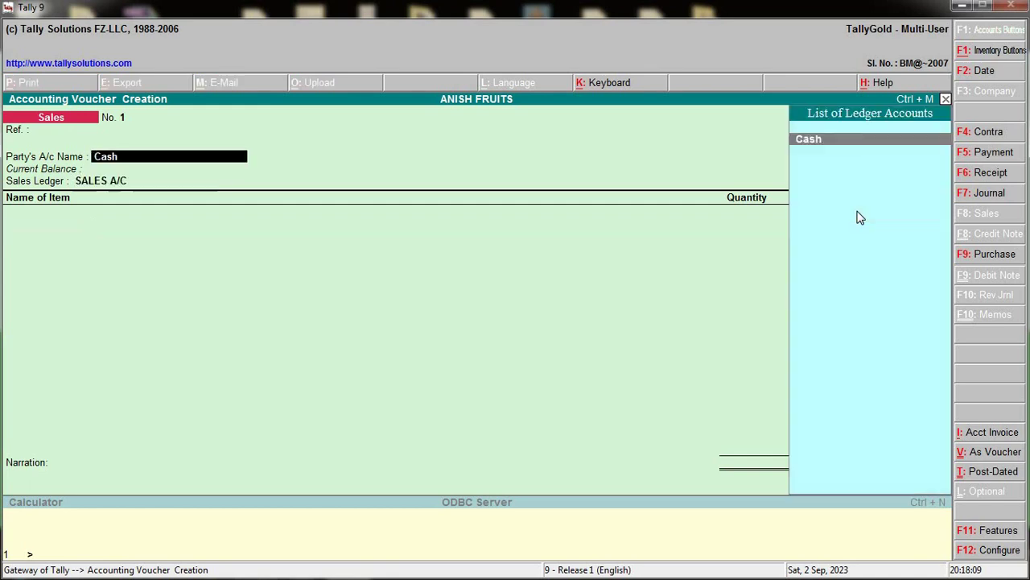
key("Escape")
key("y")
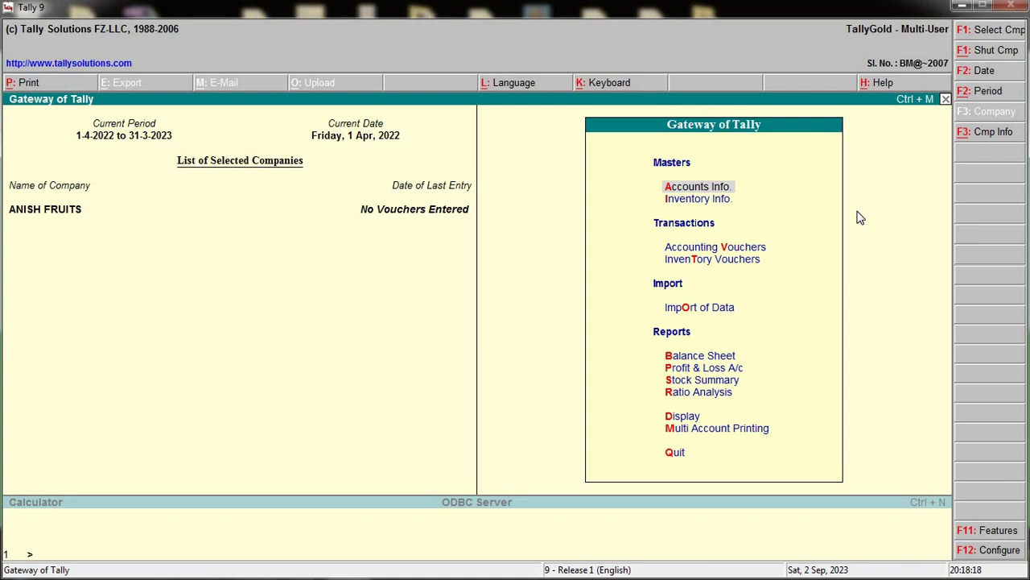
Start a new single ledger and name it DISCOUNT without an alias.
key("Return")
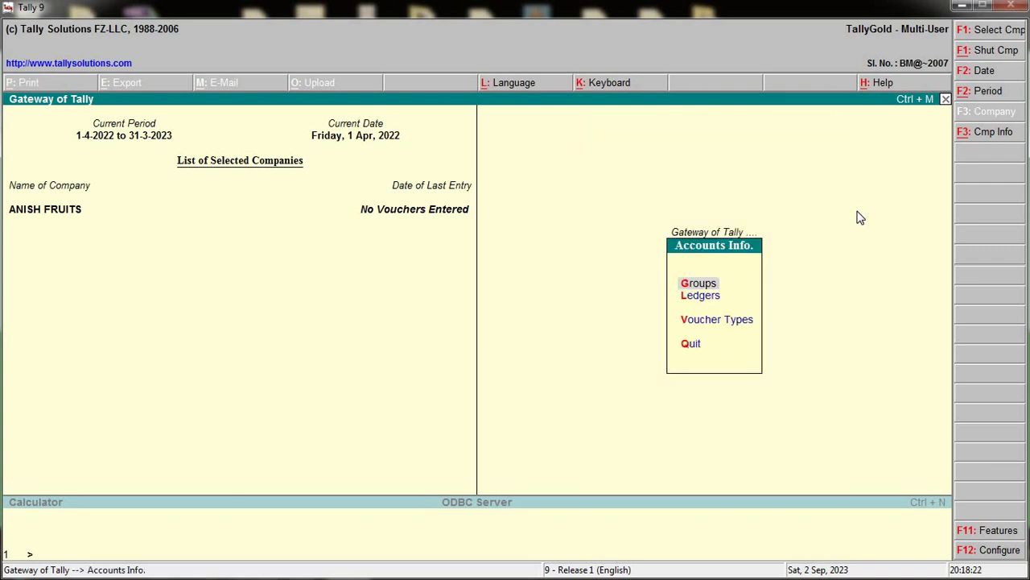
key("Down")
key("Return")
key("Return")
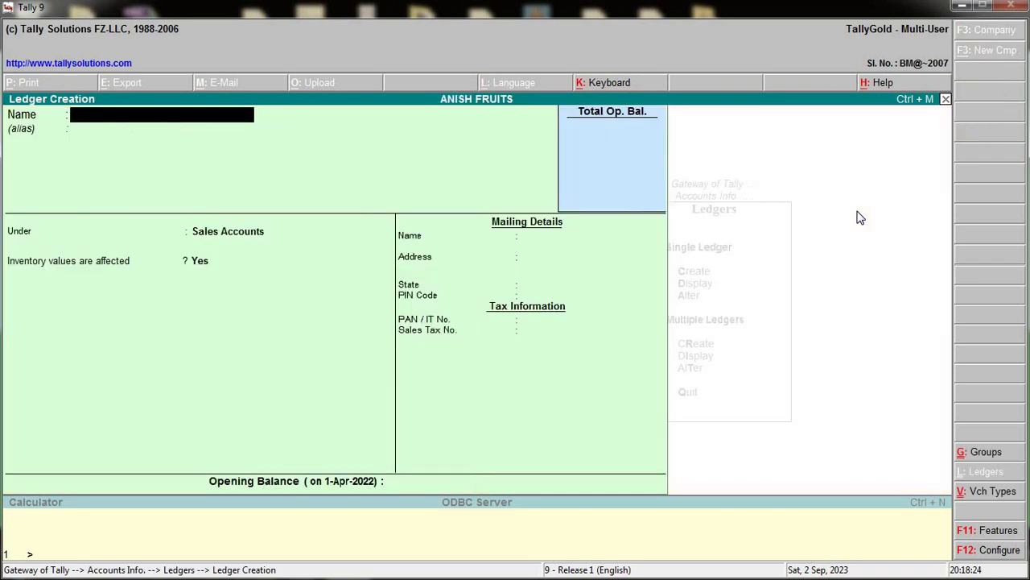
type("DISCOUNT")
key("Return")
key("Return")
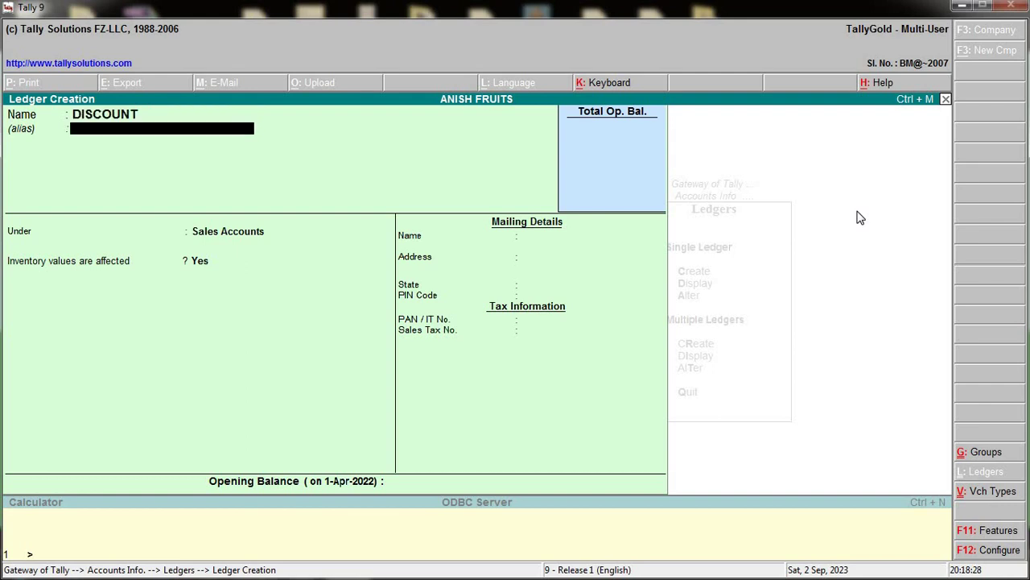
Place the DISCOUNT ledger under Indirect Expenses with inventory values not affected, save it and return to the Gateway of Tally.
key("Up")
key("Up")
key("Up")
key("Up")
key("Up")
key("Up")
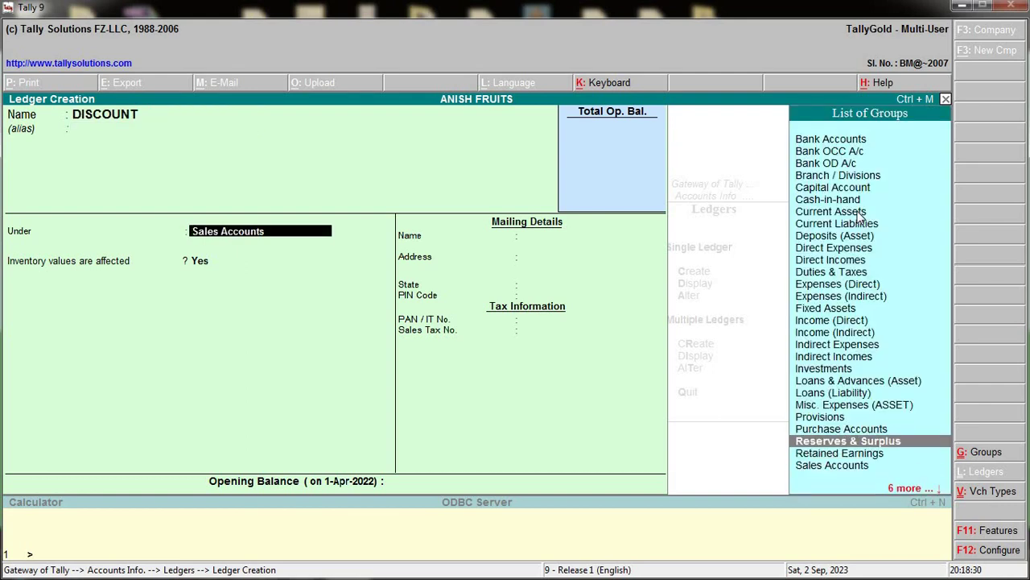
key("Up")
key("Up")
key("Up")
key("Up")
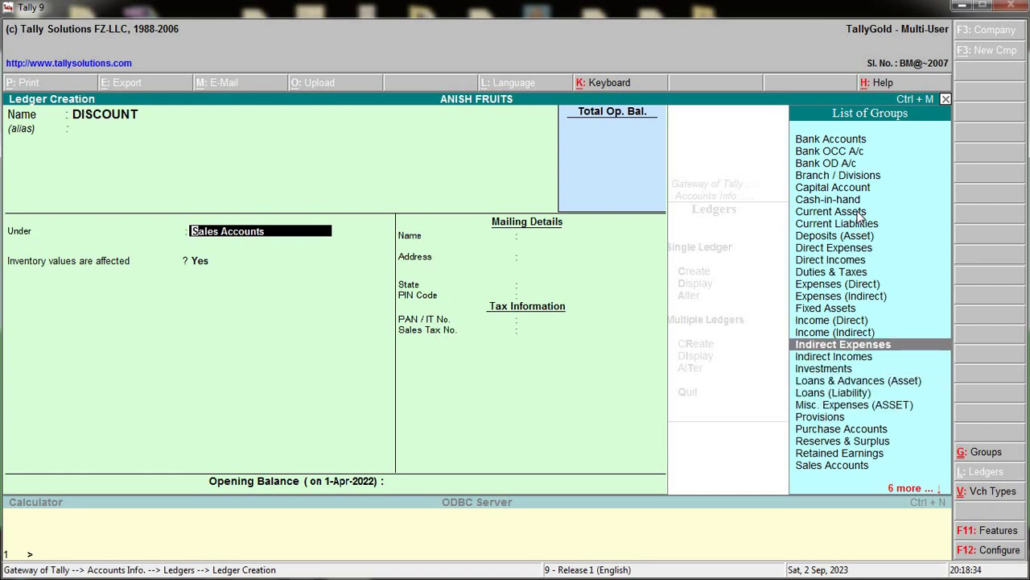
key("Return")
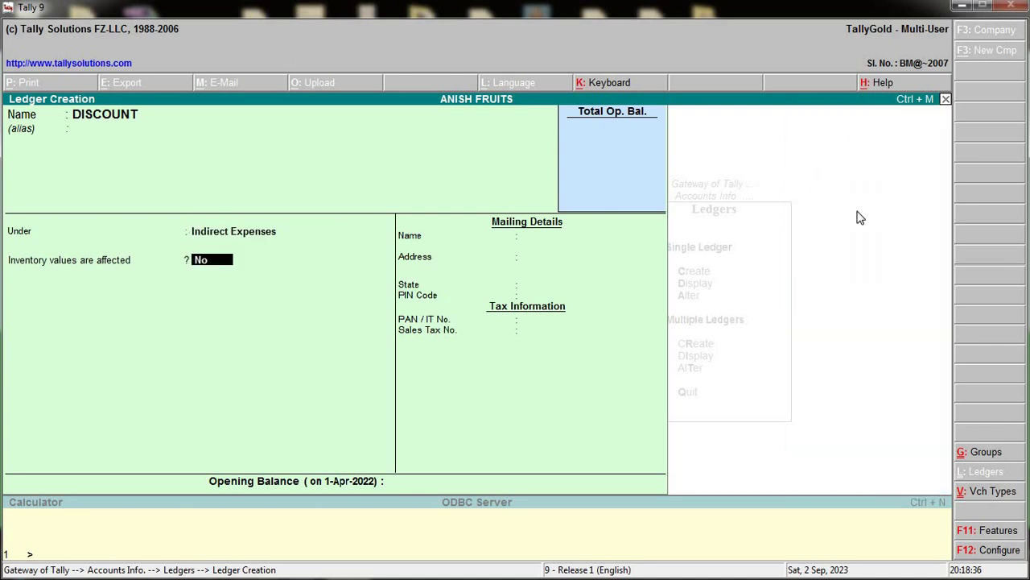
key("Return")
key("Return")
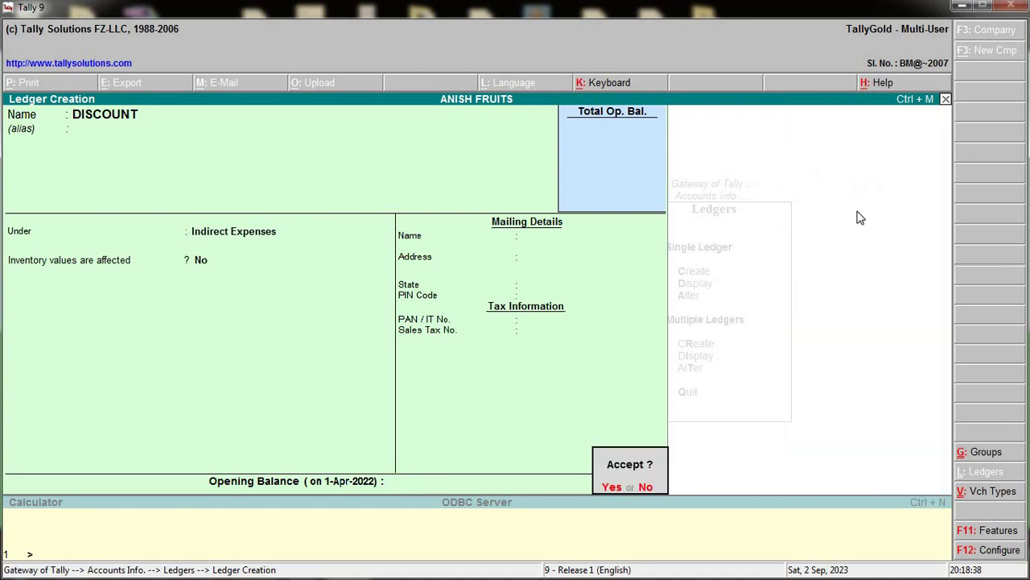
key("Return")
key("Escape")
key("Escape")
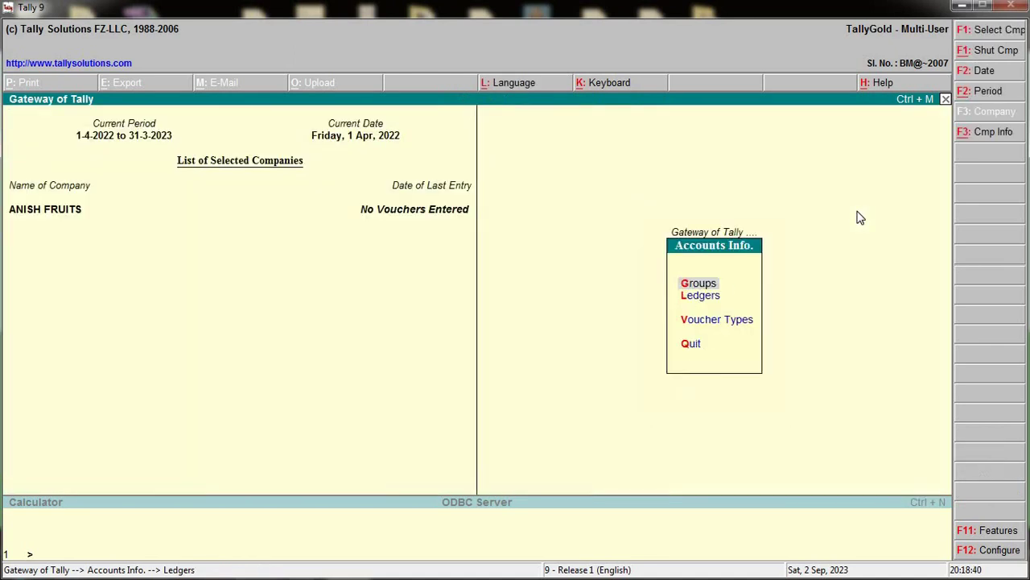
key("Escape")
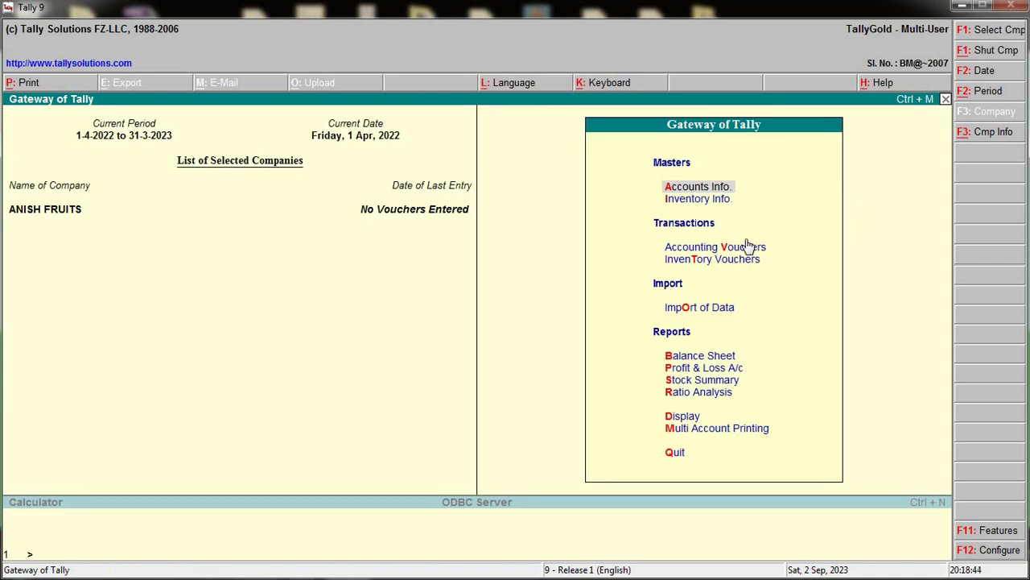
Open a new sales voucher and check the setting for a separate discount column on invoices in the inventory features.
key("Down")
key("Down")
key("Return")
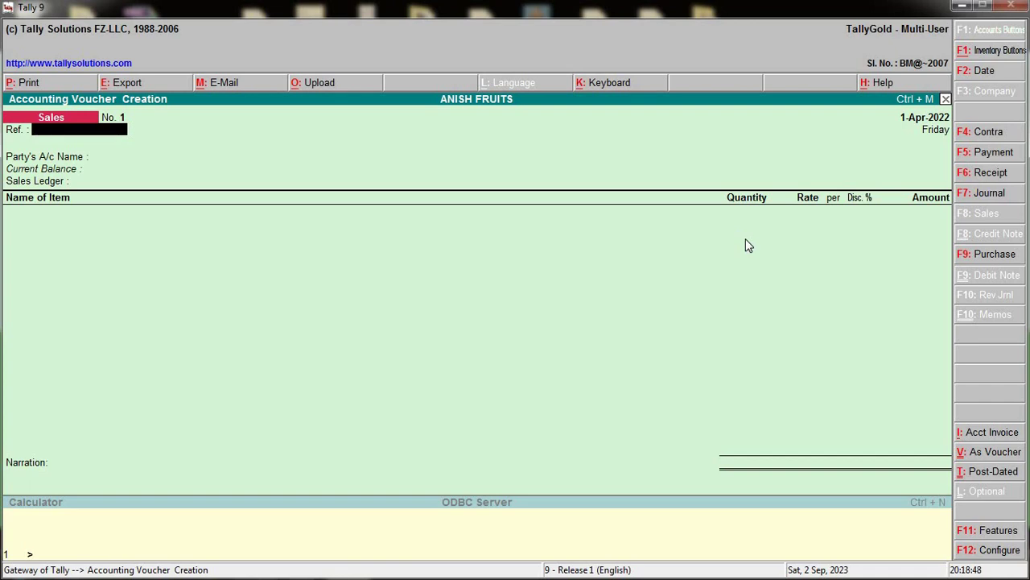
key("F11")
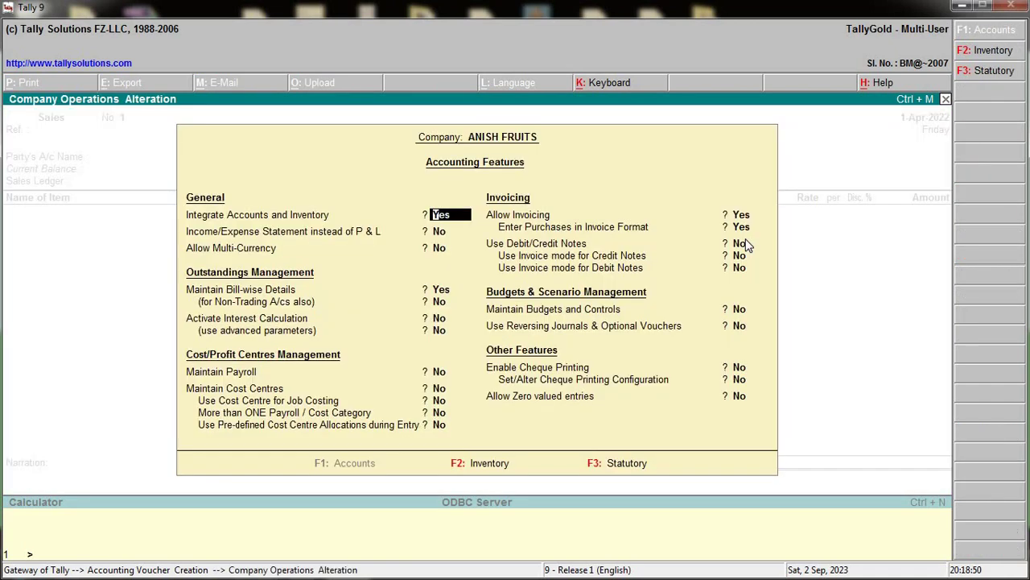
key("F2")
key("Return")
key("Return")
key("Return")
key("Return")
key("Return")
key("Return")
key("Return")
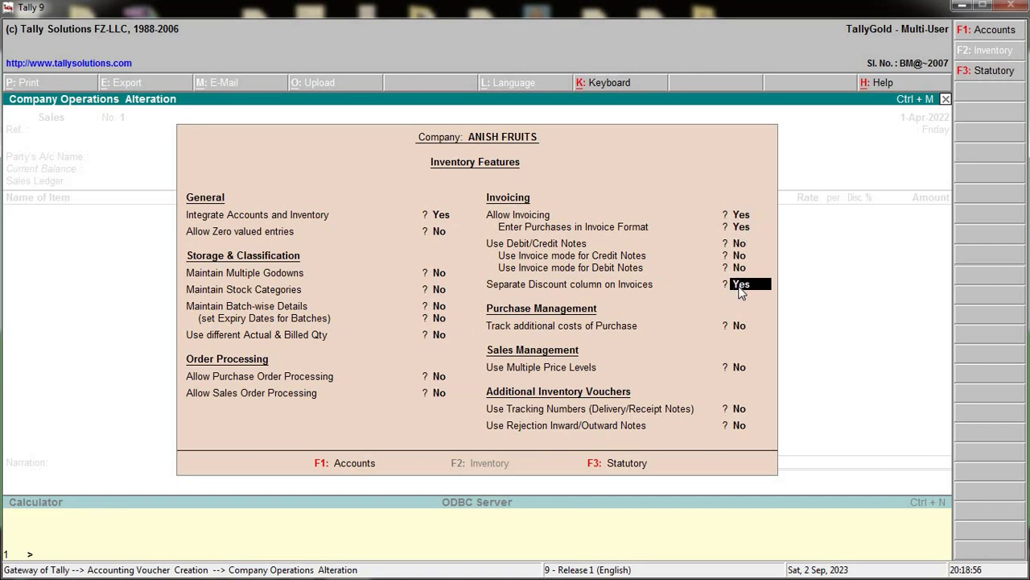
key("Return")
key("Return")
key("Return")
key("Return")
key("Return")
key("Return")
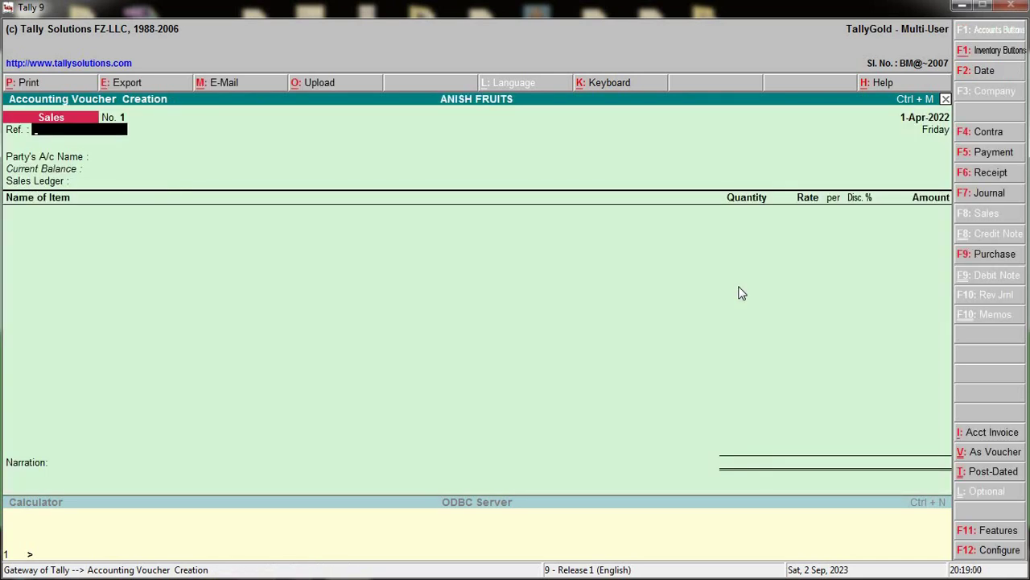
key("Return")
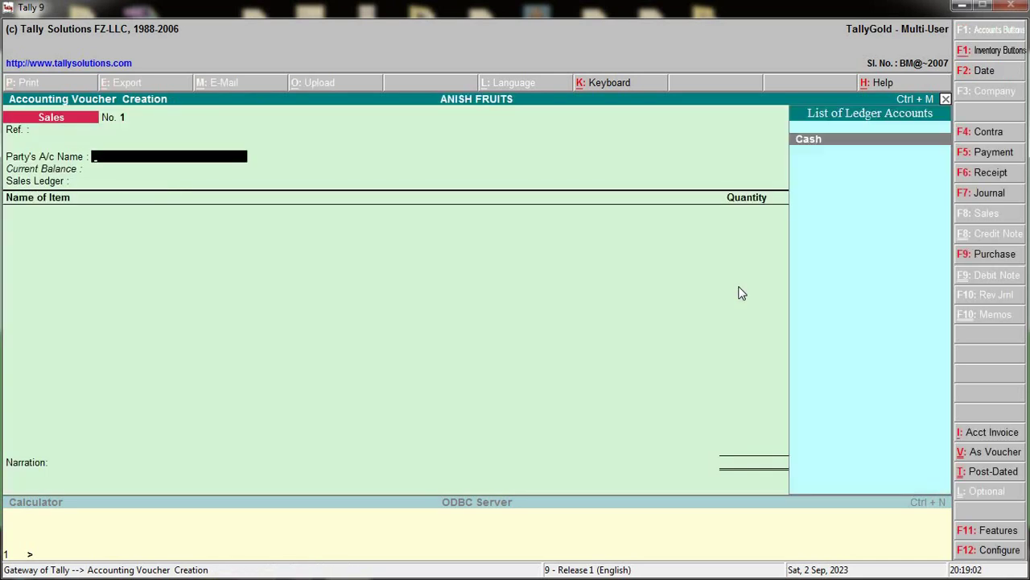
key("Return")
key("Return")
key("Return")
key("Return")
key("Return")
key("Return")
key("Return")
key("Return")
key("Return")
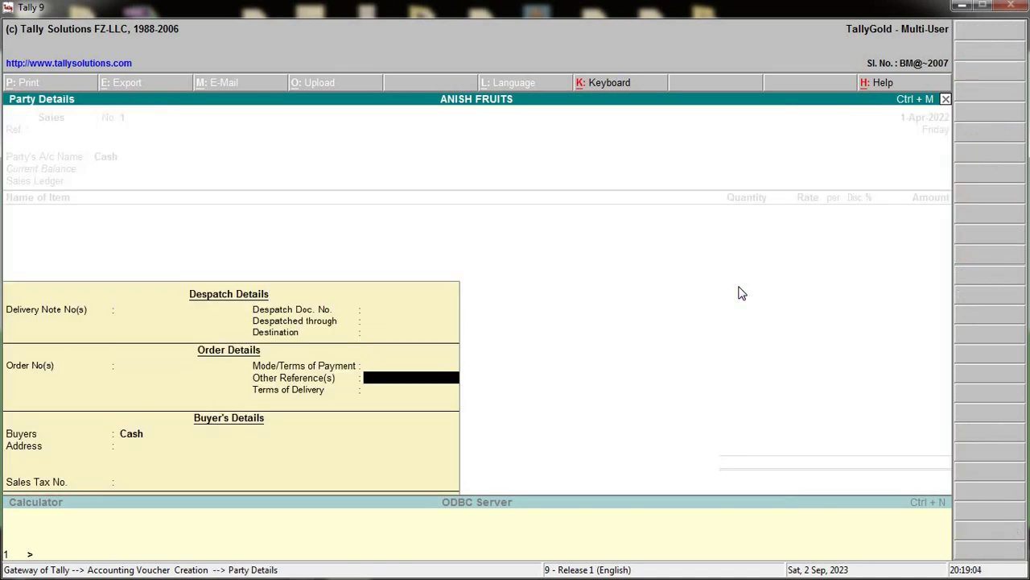
key("Return")
key("Return")
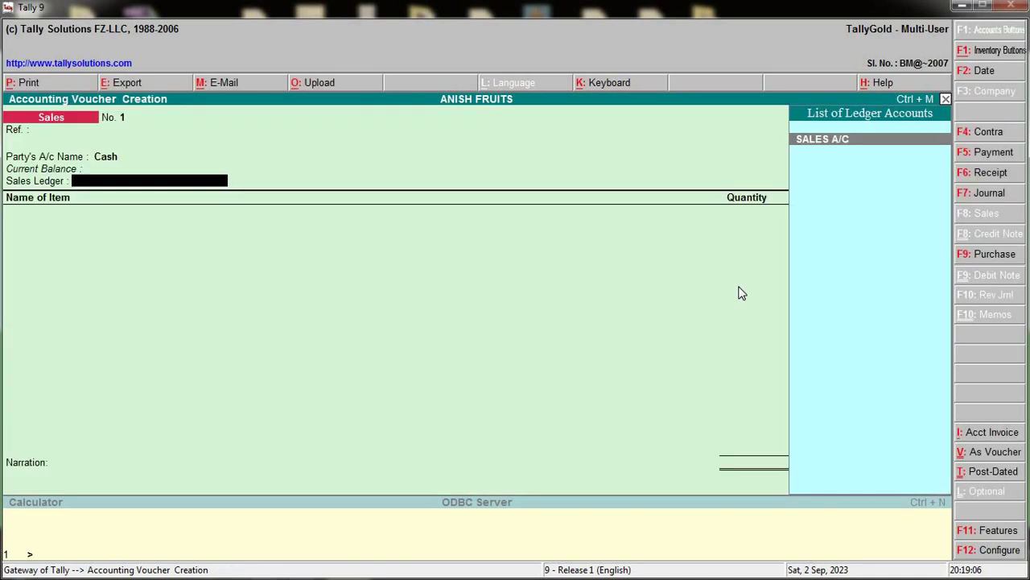
key("Return")
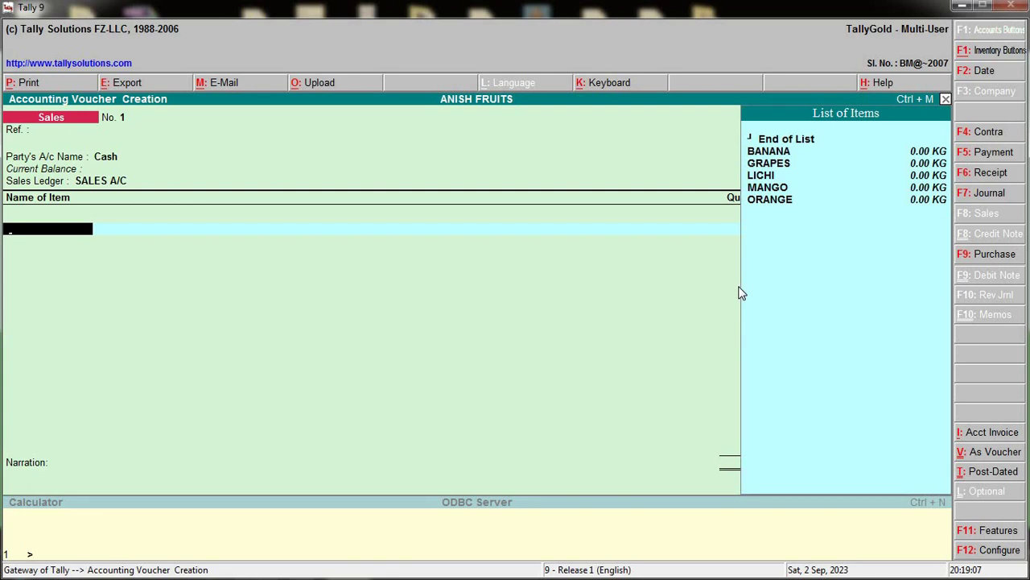
key("Down")
key("Return")
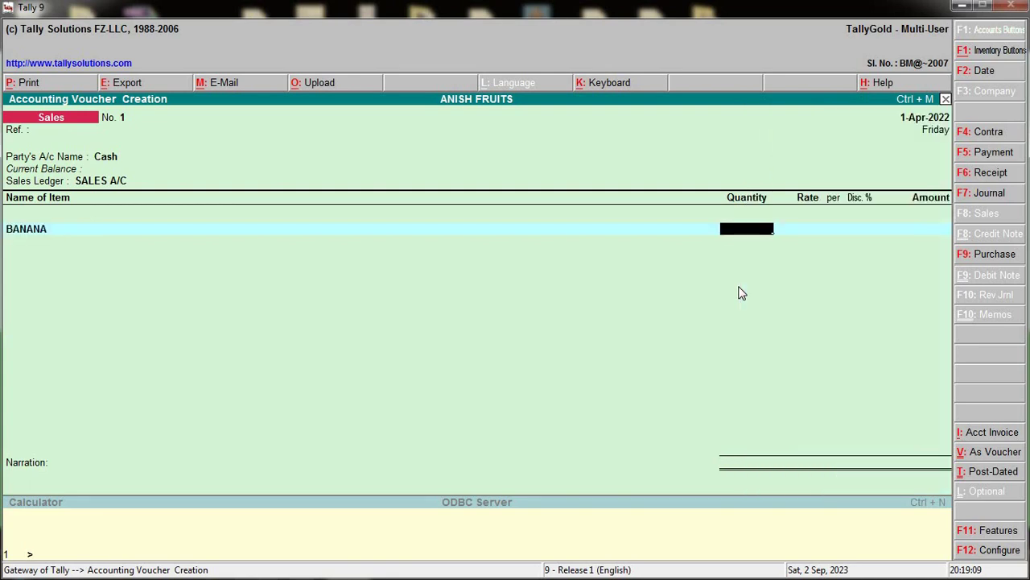
type("150")
key("Return")
key("Return")
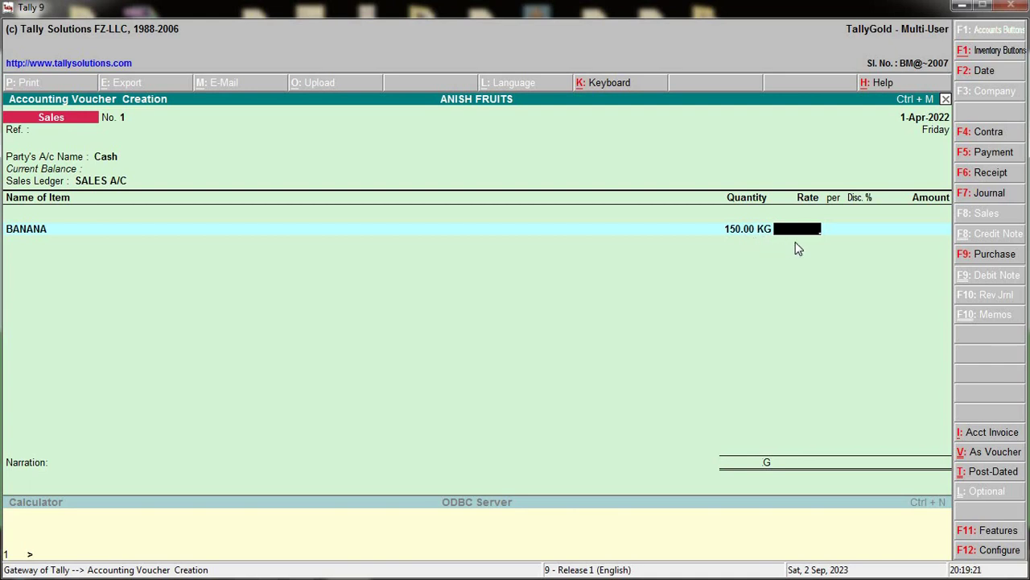
key("BackSpace")
key("BackSpace")
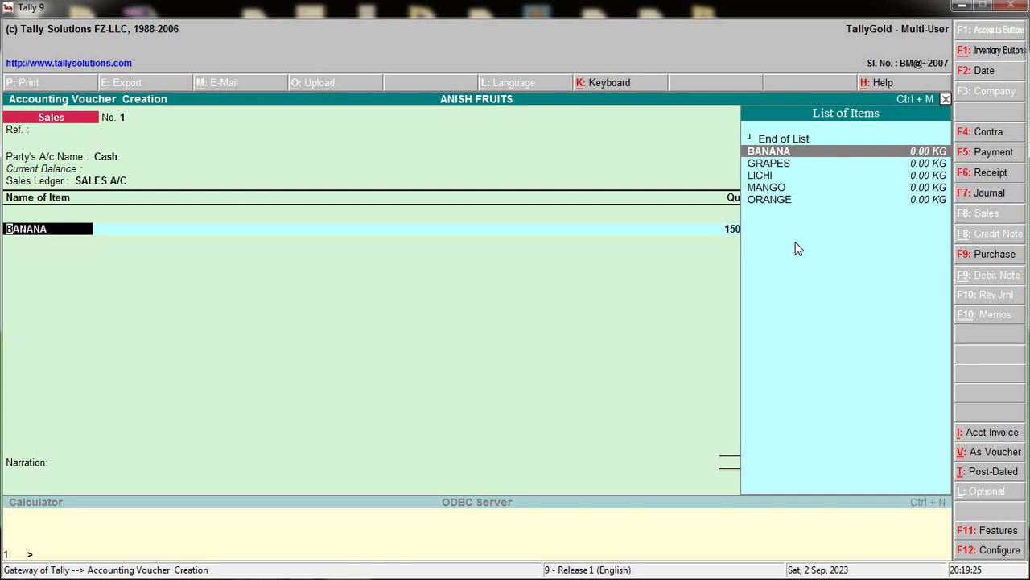
key("Escape")
key("Escape")
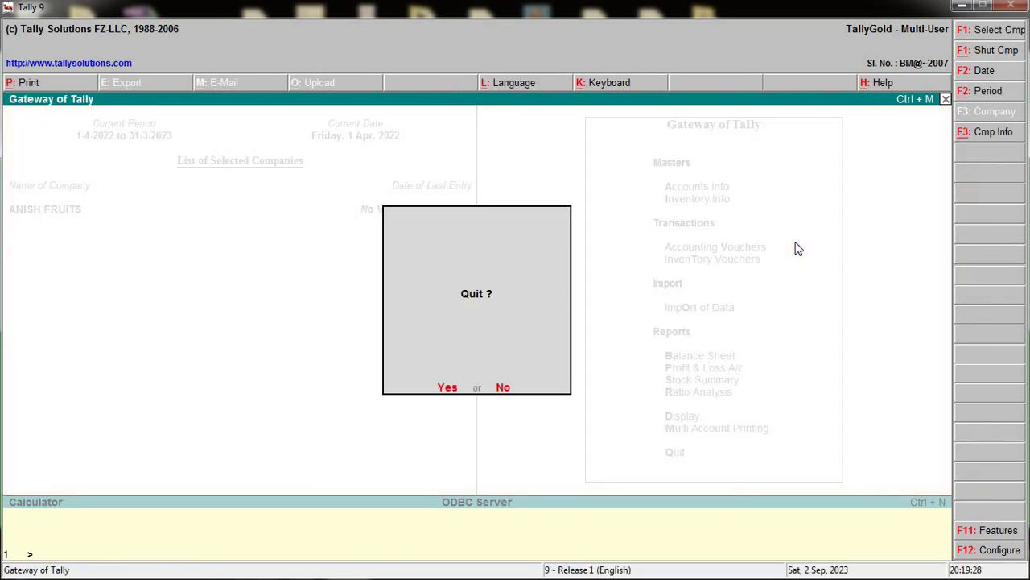
key("Escape")
Start a new simple unit of measure in the inventory masters with the symbol DZN.
key("Down")
key("Return")
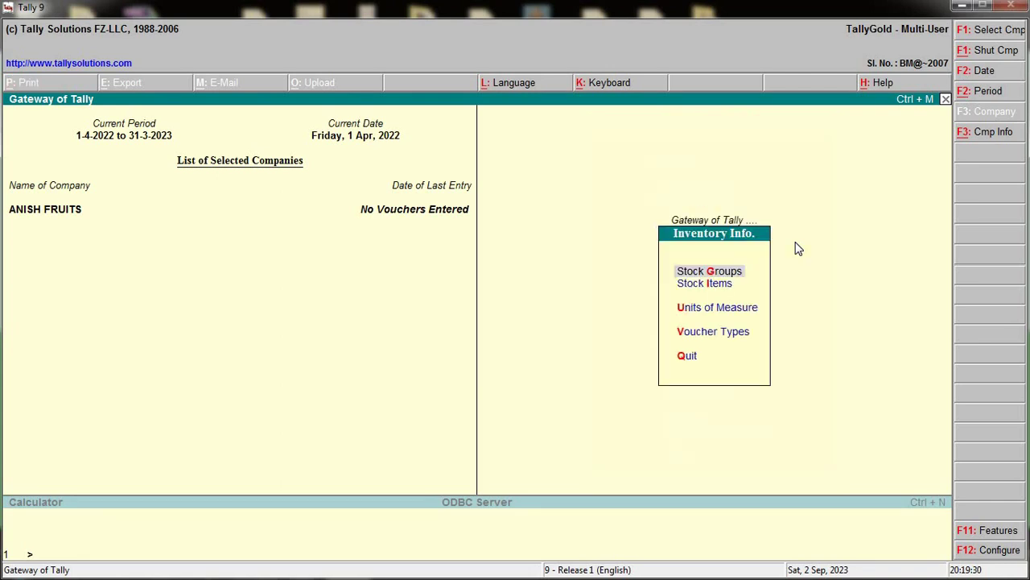
key("Down")
key("Down")
key("Return")
key("Return")
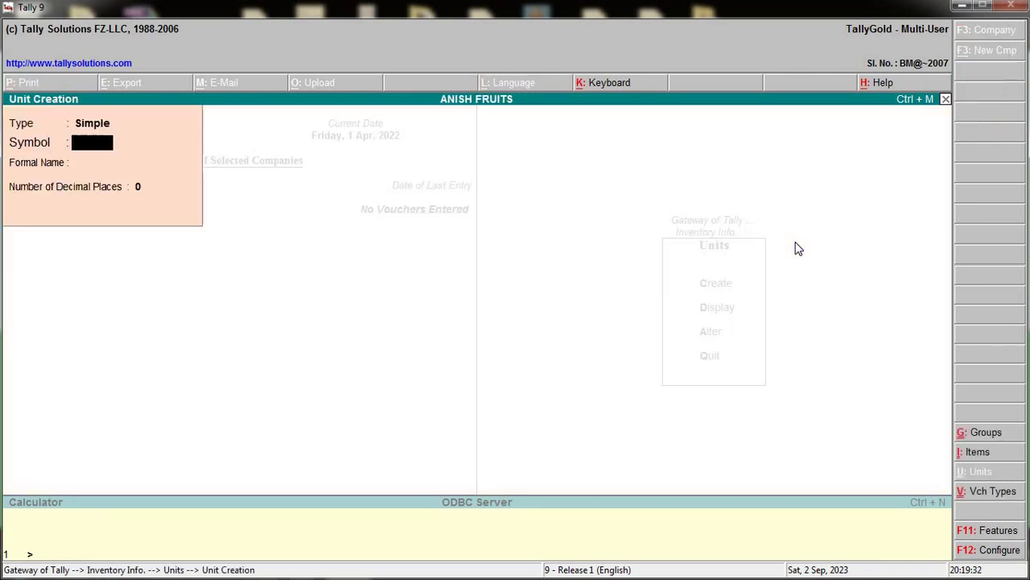
type("DZN")
key("Return")
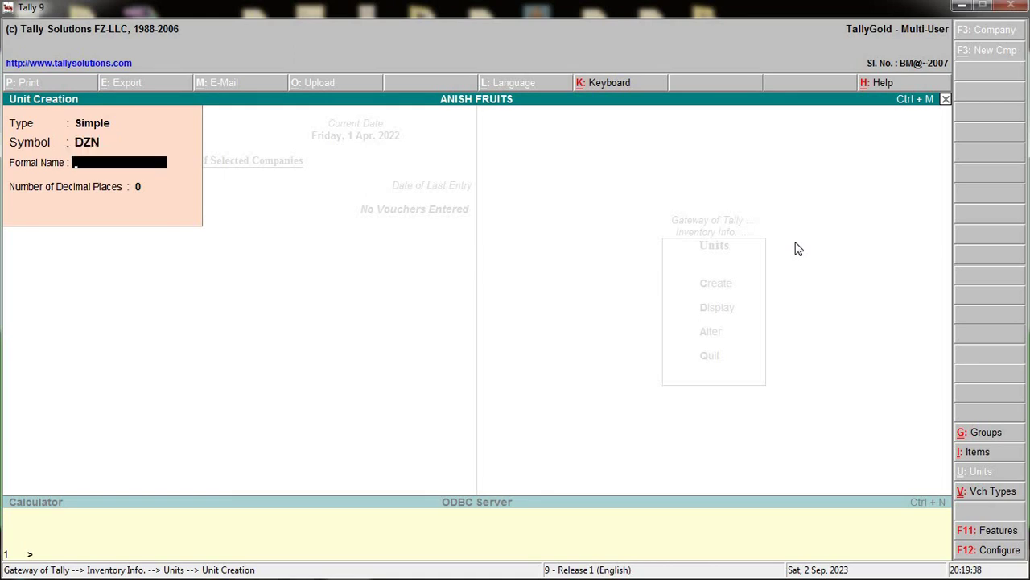
Give the DZN unit the formal name DOZEN with 0 decimal places, save it and return to the Gateway of Tally.
type("DOZEN")
key("Return")
key("Return")
key("Return")
key("Escape")
key("Escape")
key("Escape")
key("Escape")
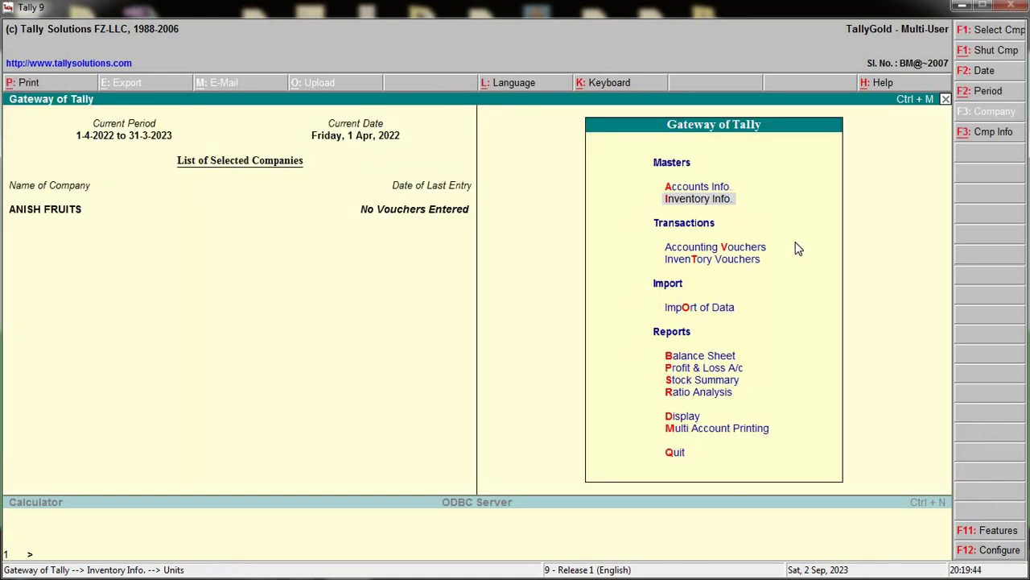
key("n")
key("Down")
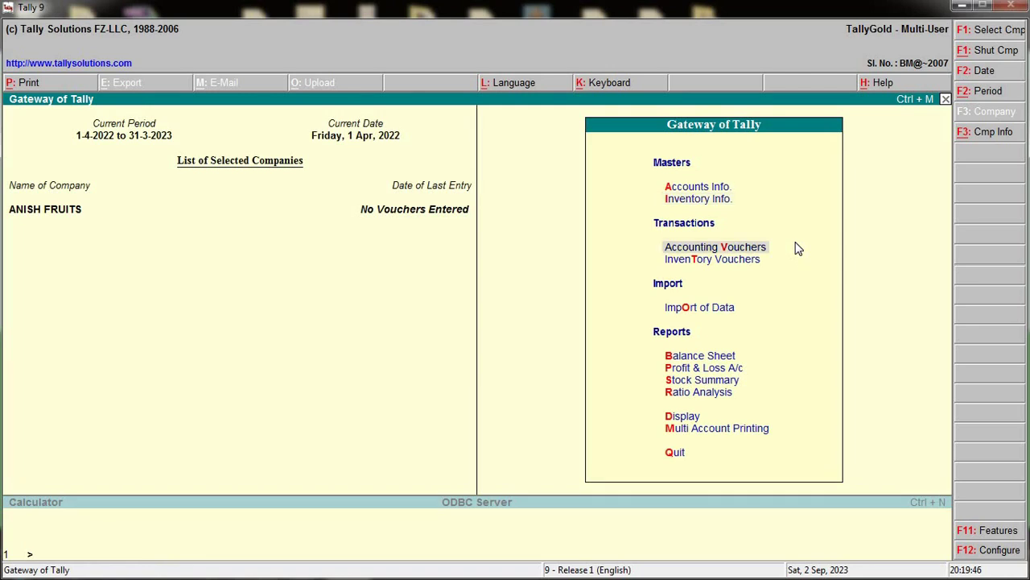
key("Return")
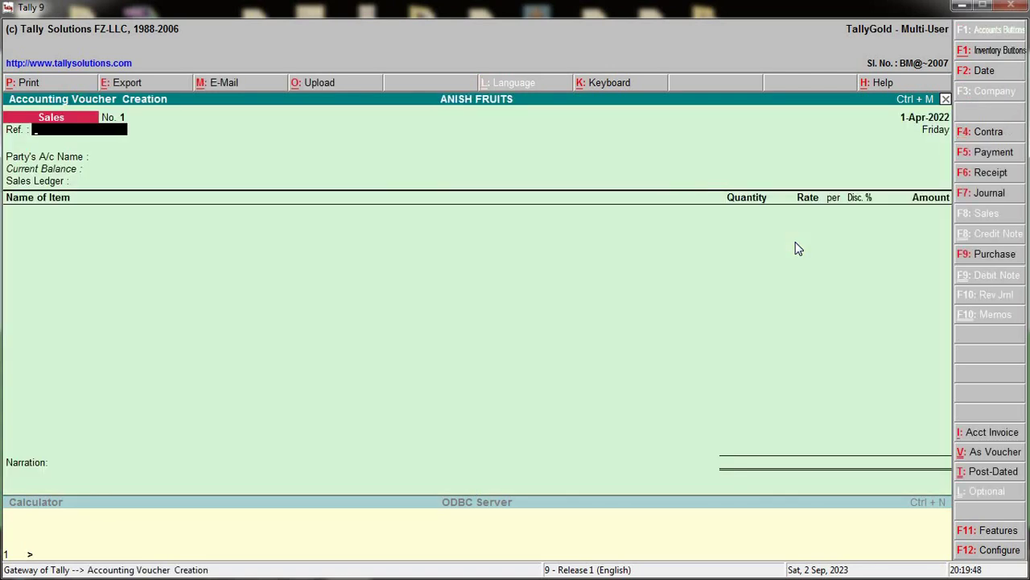
key("Return")
key("Return")
key("Return")
key("Return")
key("Return")
key("Return")
key("Return")
key("Return")
key("Return")
key("Return")
key("Return")
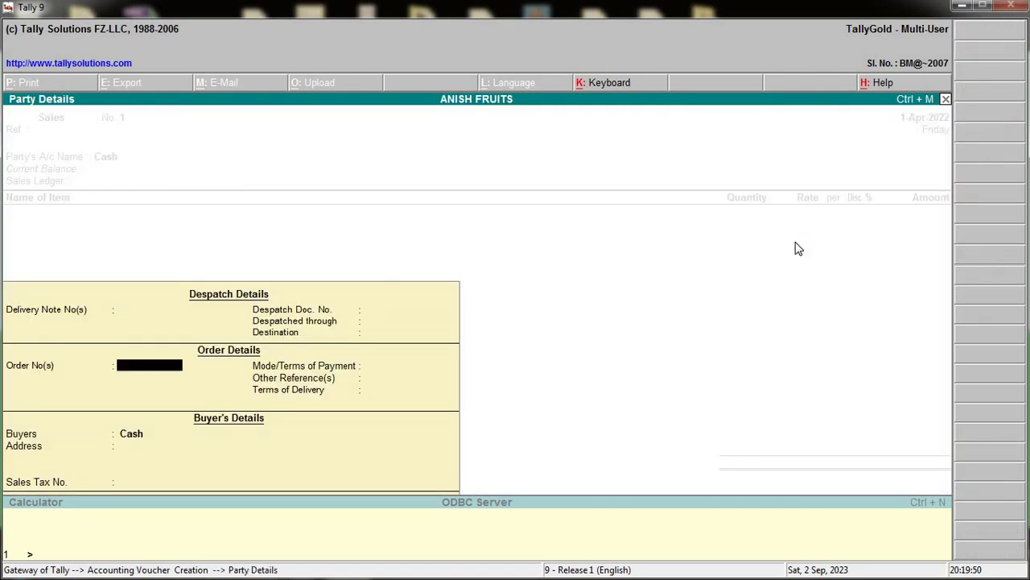
key("Return")
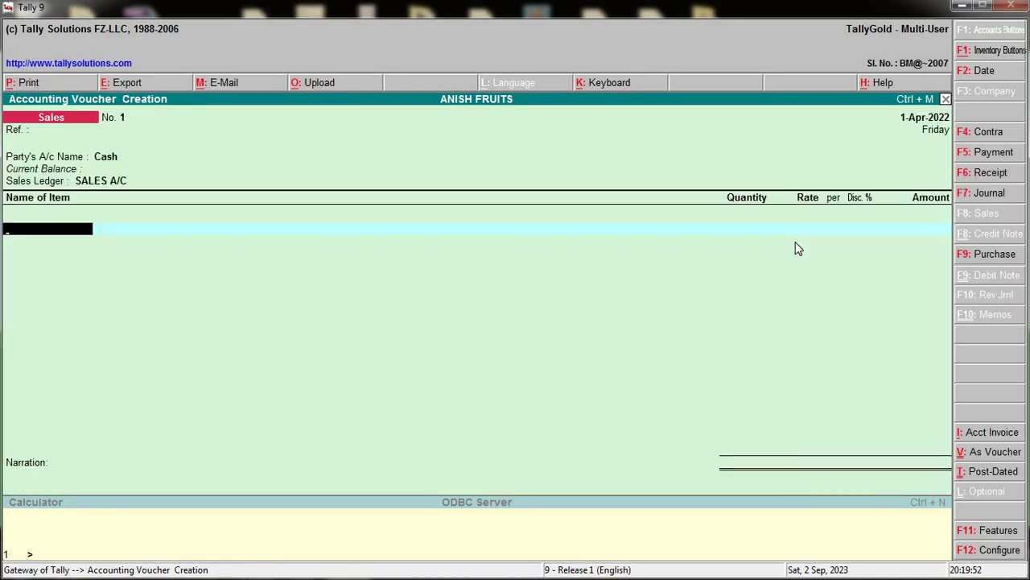
key("Return")
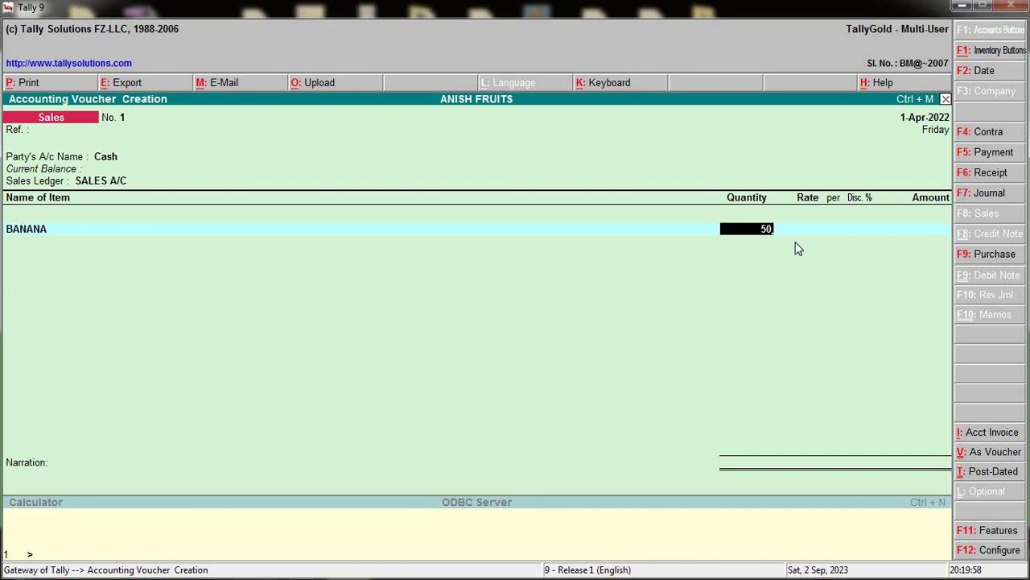
key("Return")
key("Return")
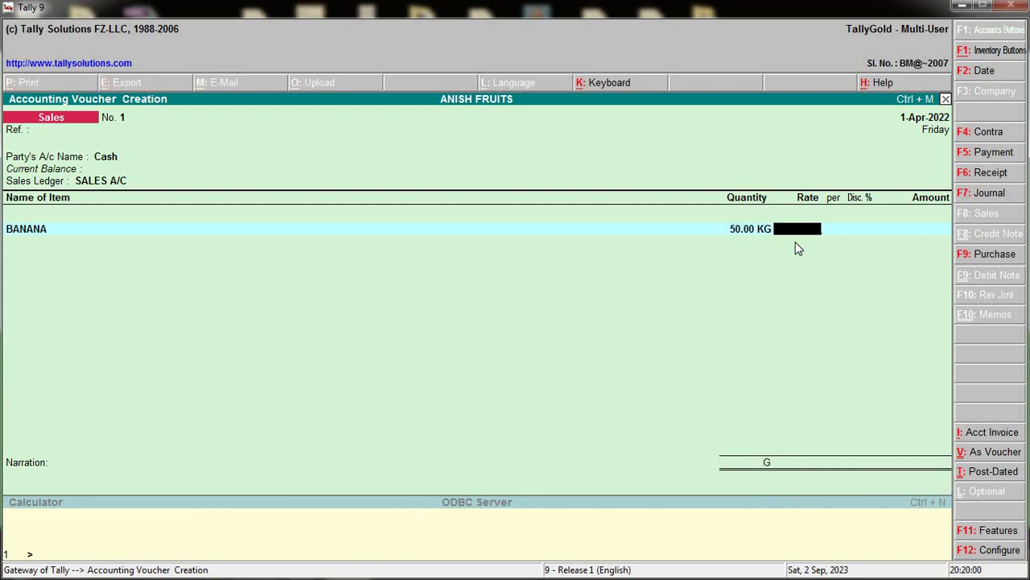
key("Escape")
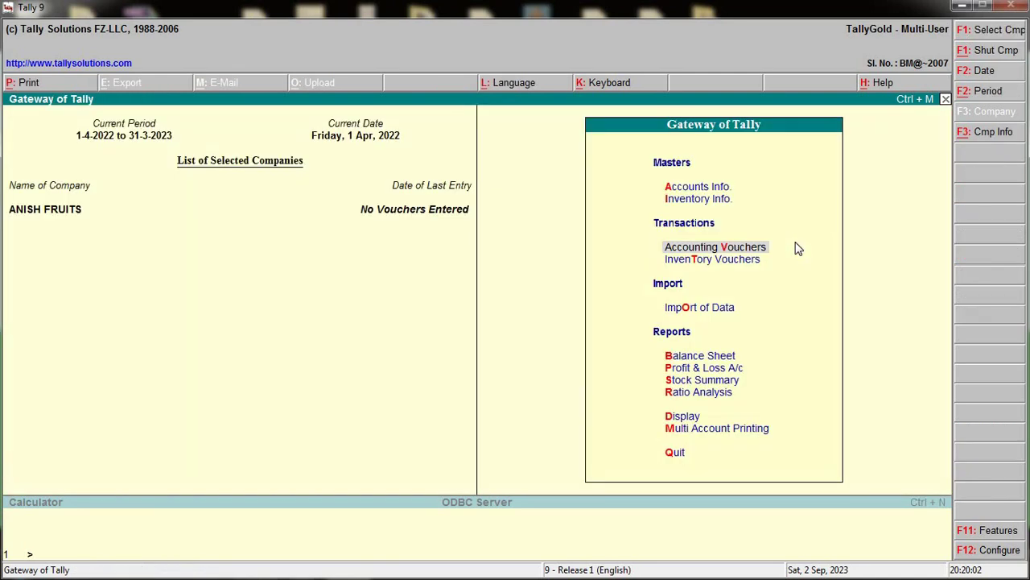
key("Escape")
key("Escape")
Open the single stock item BANANA for alteration from the inventory masters.
key("Up")
key("Up")
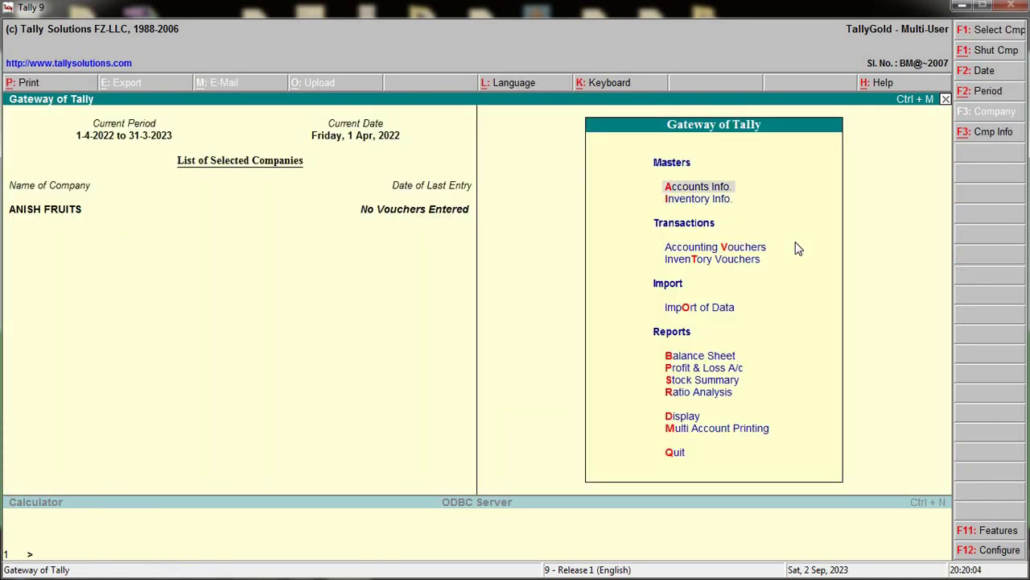
key("Down")
key("Return")
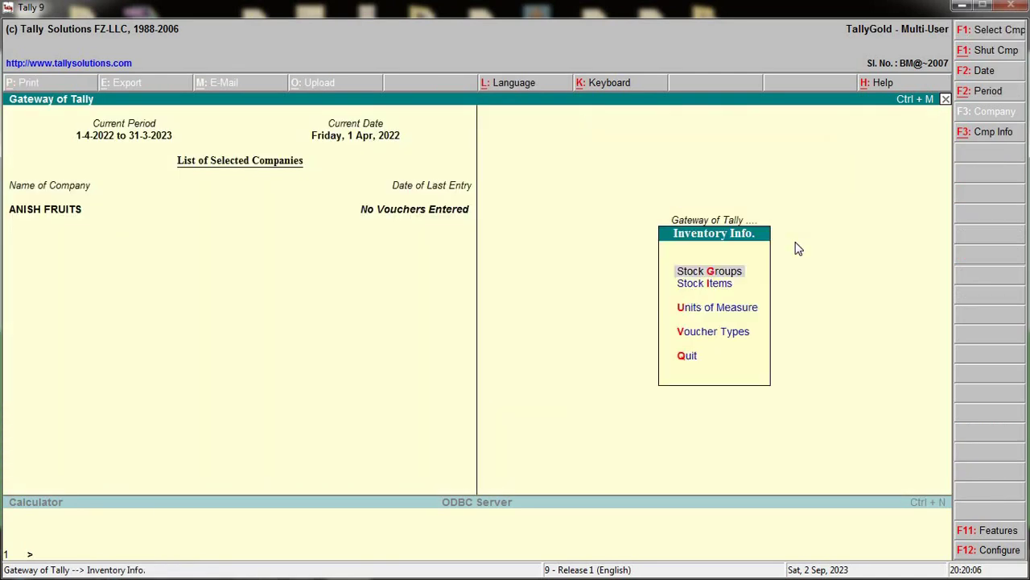
key("Down")
key("Return")
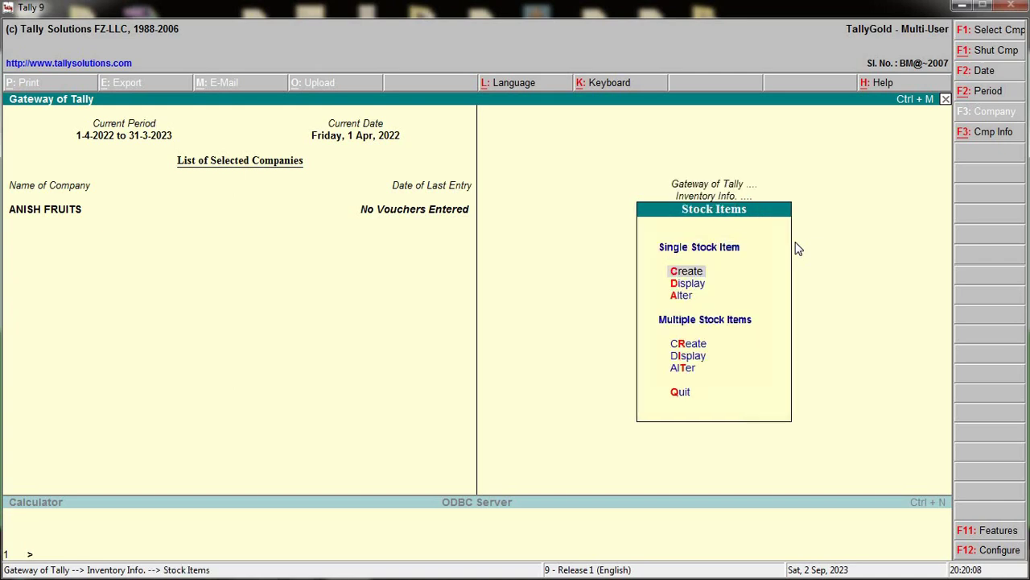
key("Down")
key("Down")
key("Return")
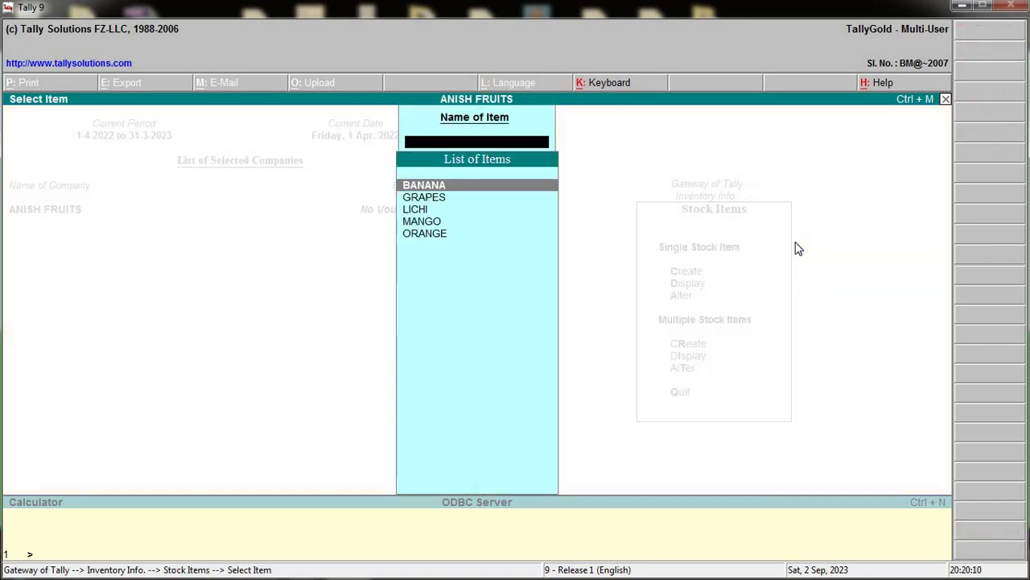
key("Return")
Change the unit of BANANA to DZN under the FRUITS group, save the item and return to the Gateway of Tally.
key("Return")
key("Return")
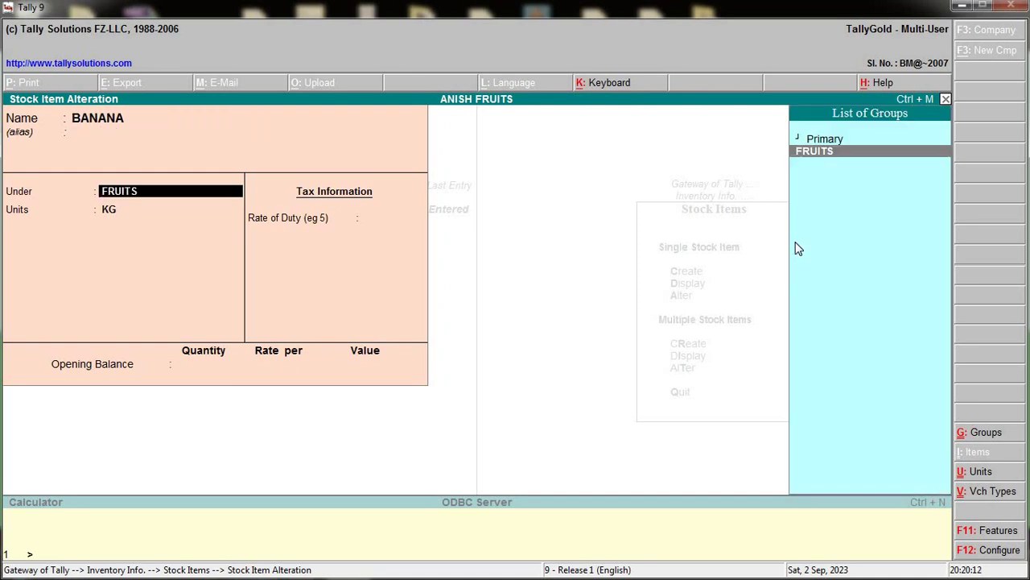
key("Return")
key("Up")
key("Return")
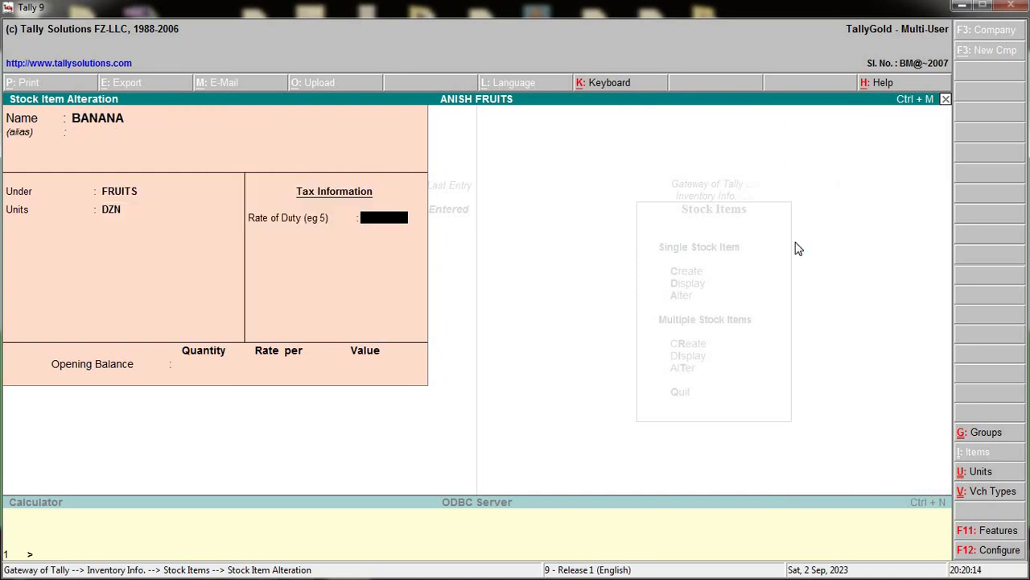
key("Return")
key("Return")
key("Return")
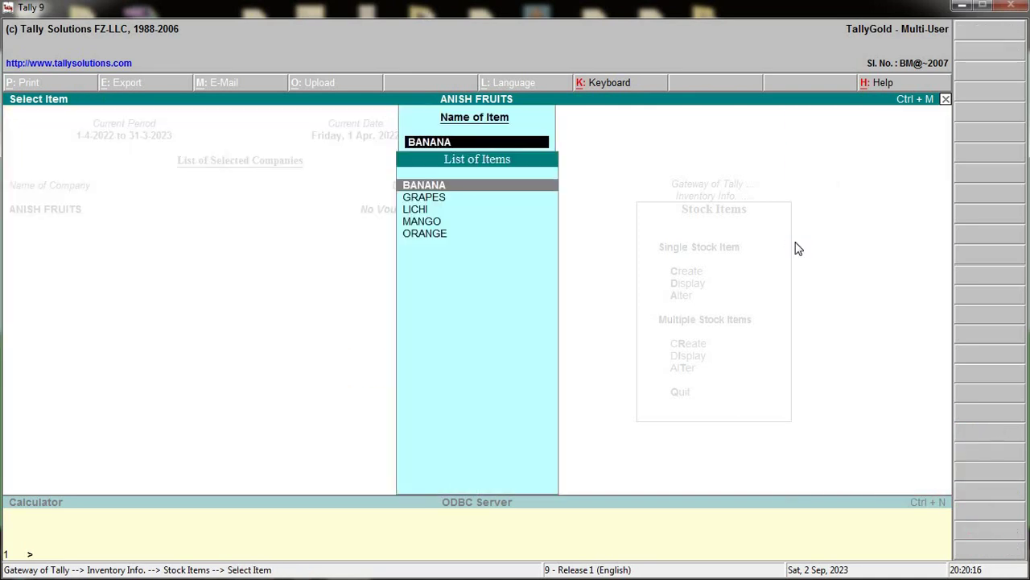
key("Escape")
key("Escape")
key("Escape")
key("Escape")
key("n")
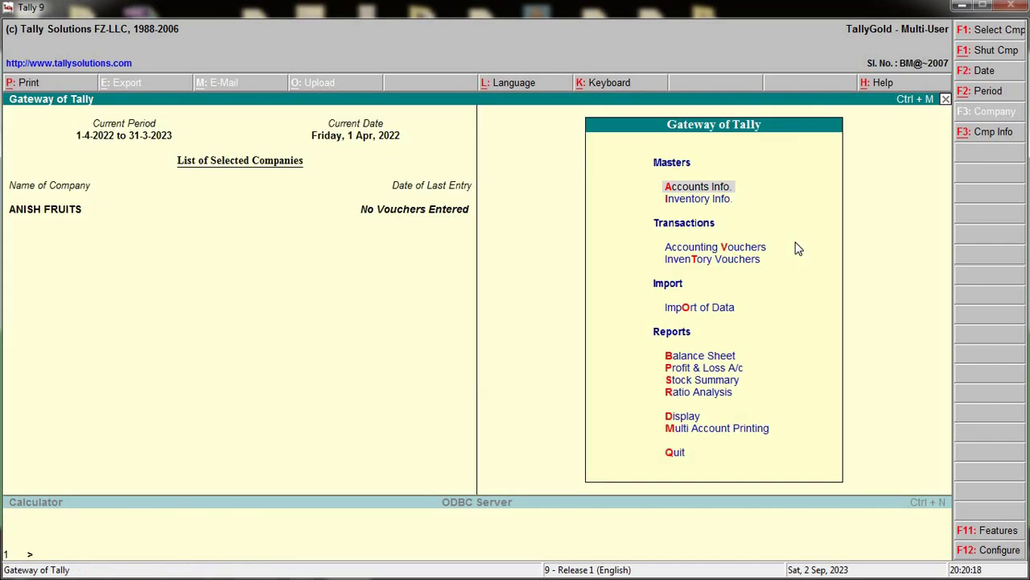
Open a new sales voucher with Cash as the party, blank despatch and order details, and SALES A/C as the sales ledger.
key("Down")
key("Down")
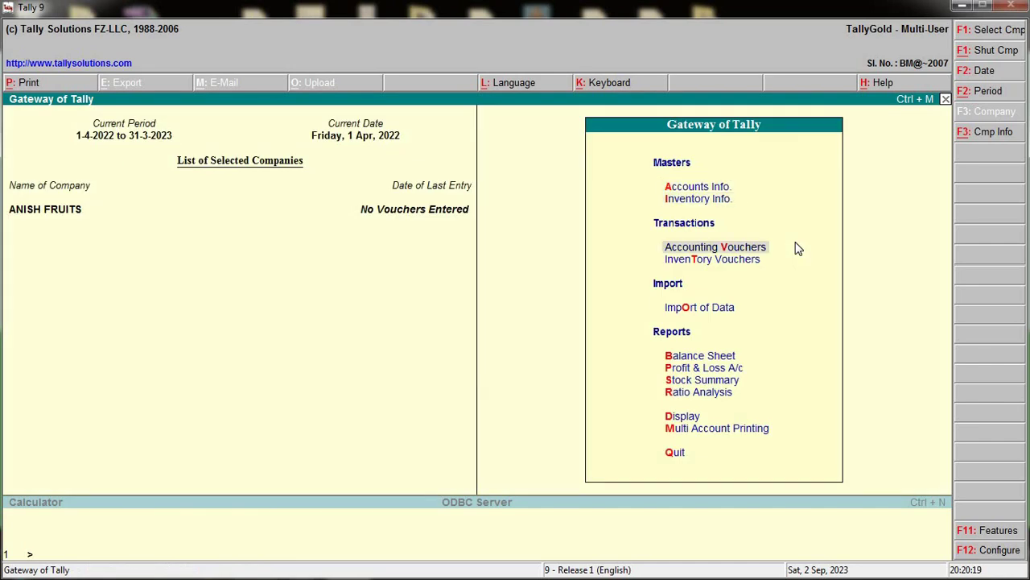
key("Return")
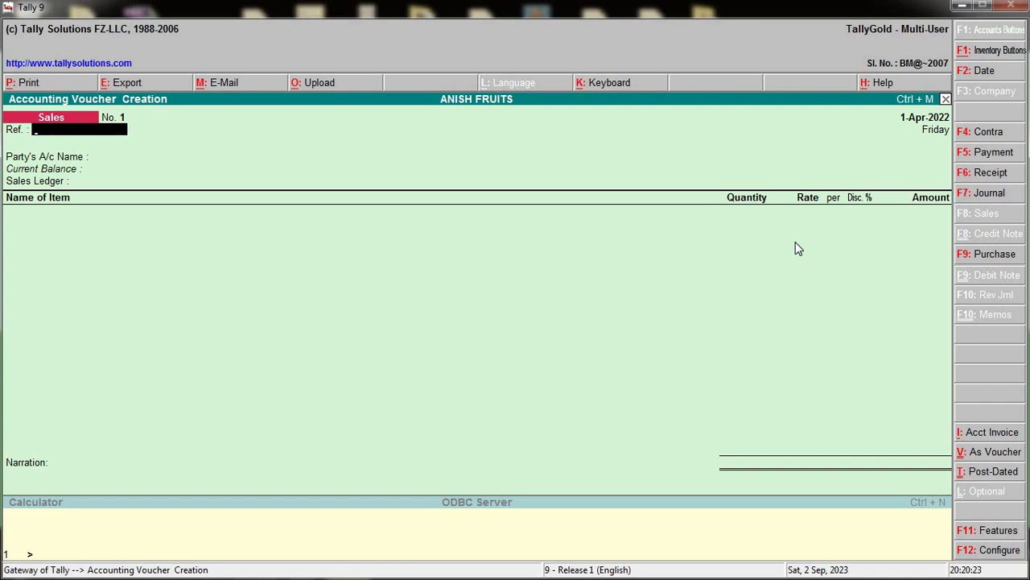
key("Return")
key("Return")
key("Return")
key("Return")
key("Return")
key("Return")
key("Return")
key("Return")
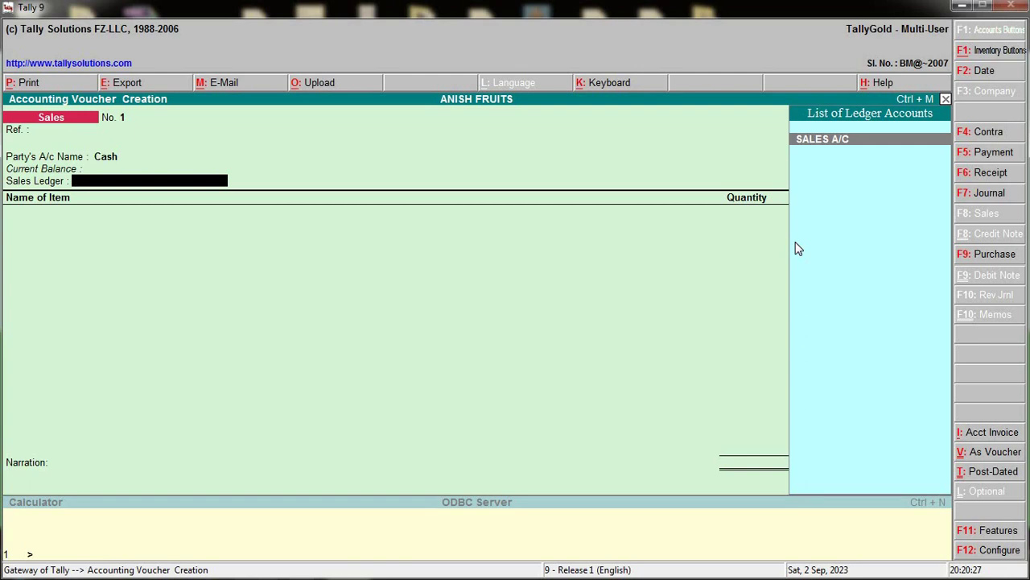
key("Return")
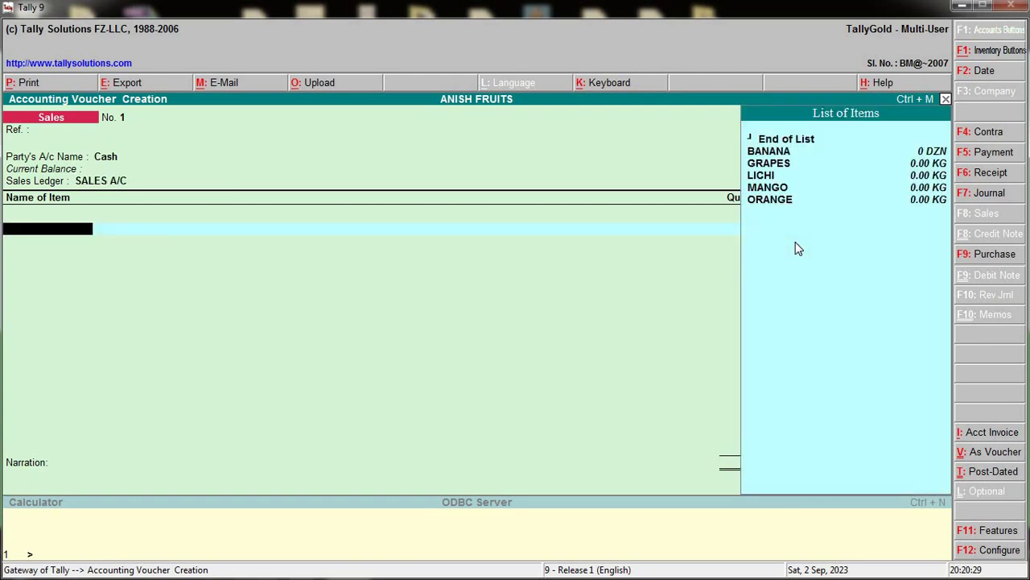
Add BANANA to the sales voucher with quantity 50 DZN at rate 60 per DZN and no discount.
key("Down")
key("Return")
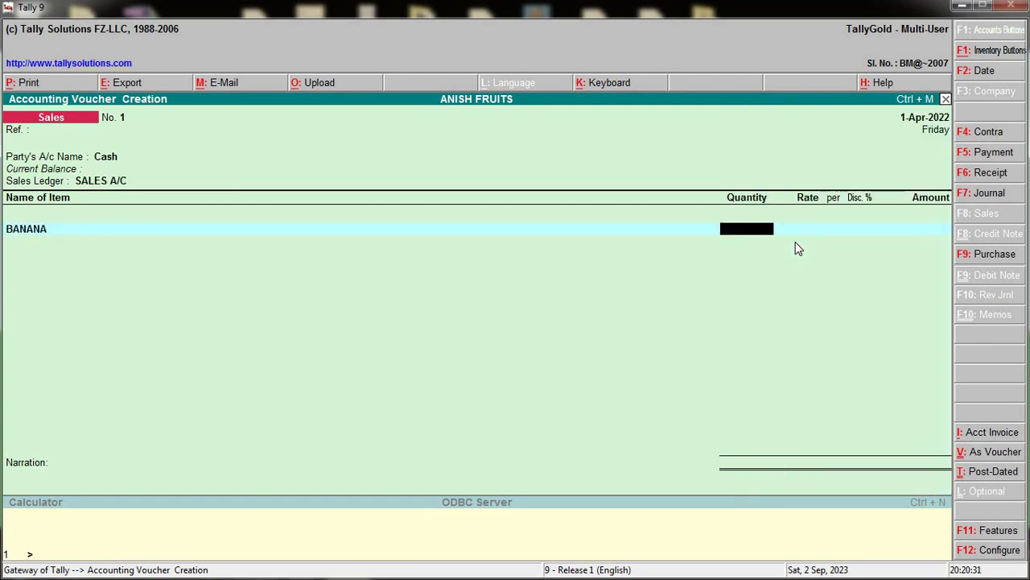
type("50")
key("Return")
key("Return")
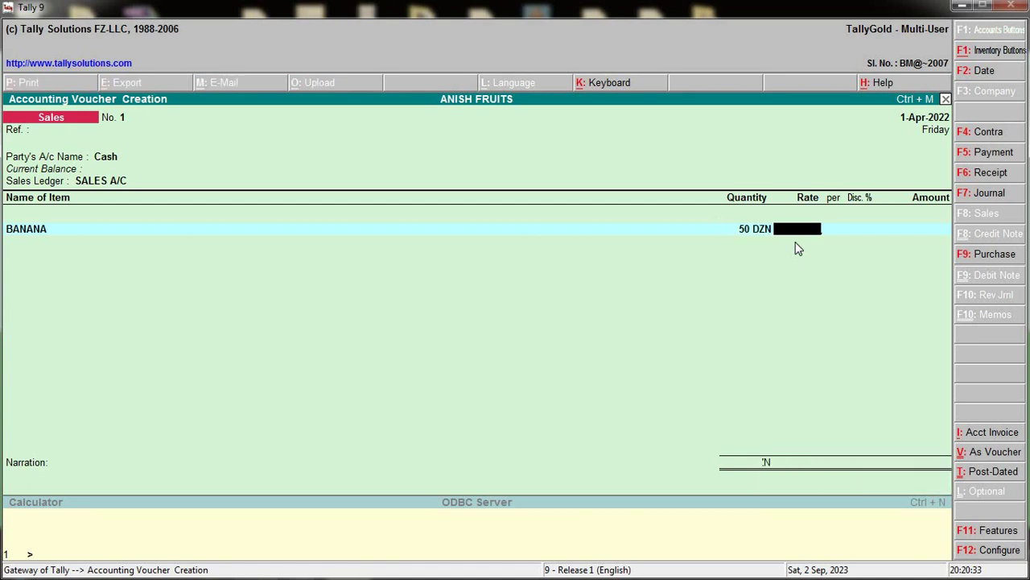
type("60")
key("Return")
key("Return")
key("Return")
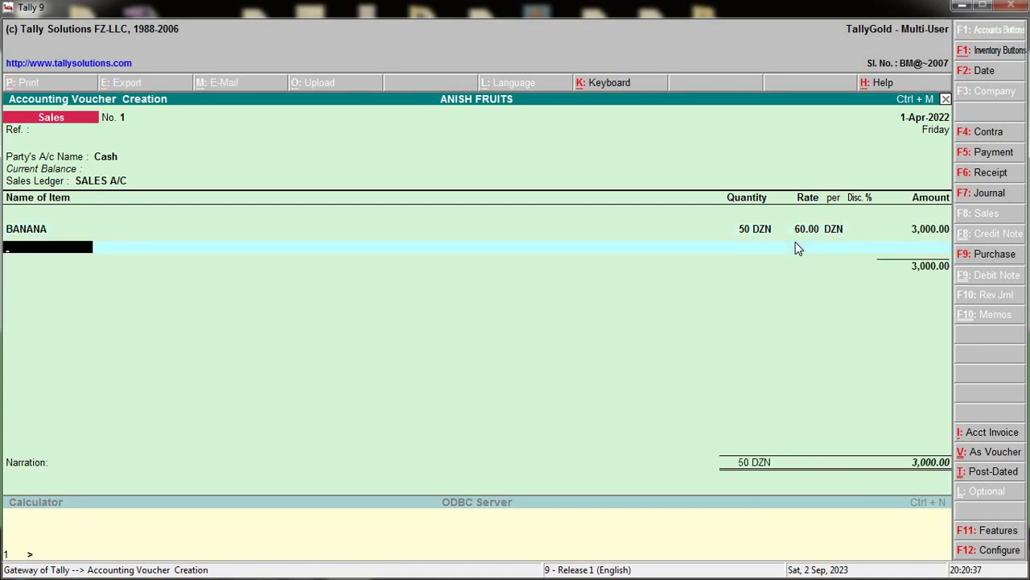
Add GRAPES to the sales voucher with quantity 100 KG at rate 100 per KG and no discount.
key("Down")
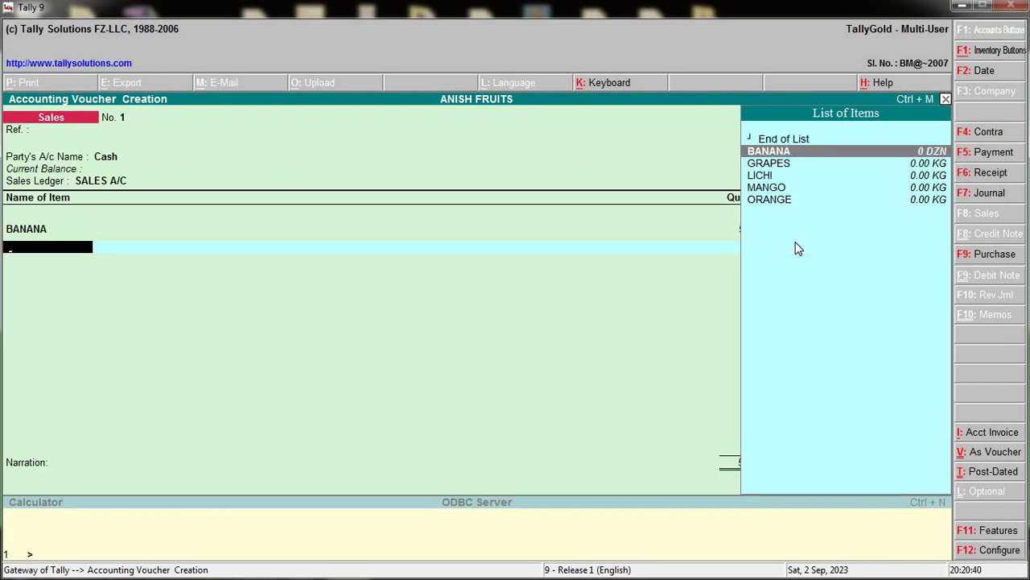
key("Down")
key("Return")
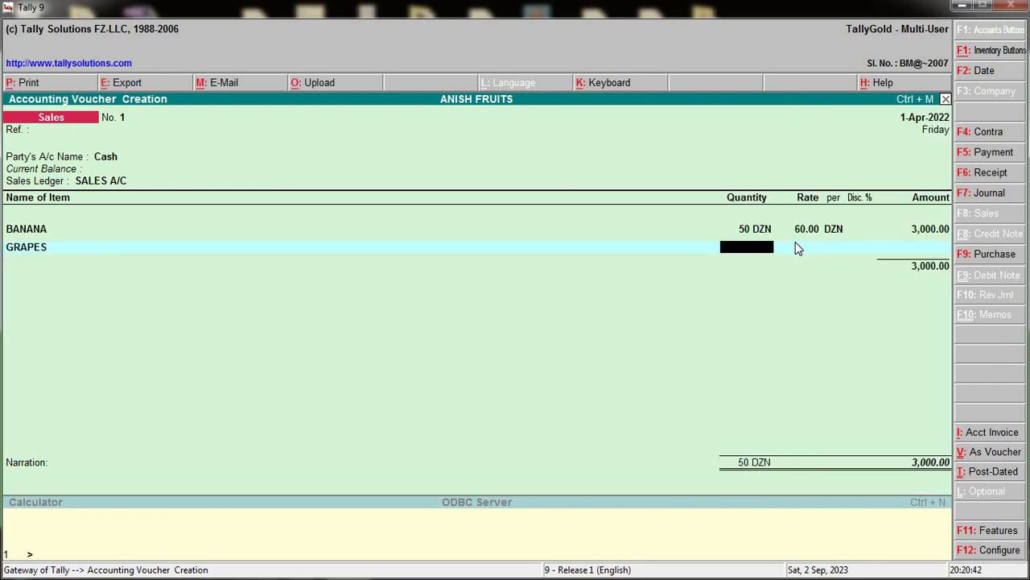
type("100")
key("Return")
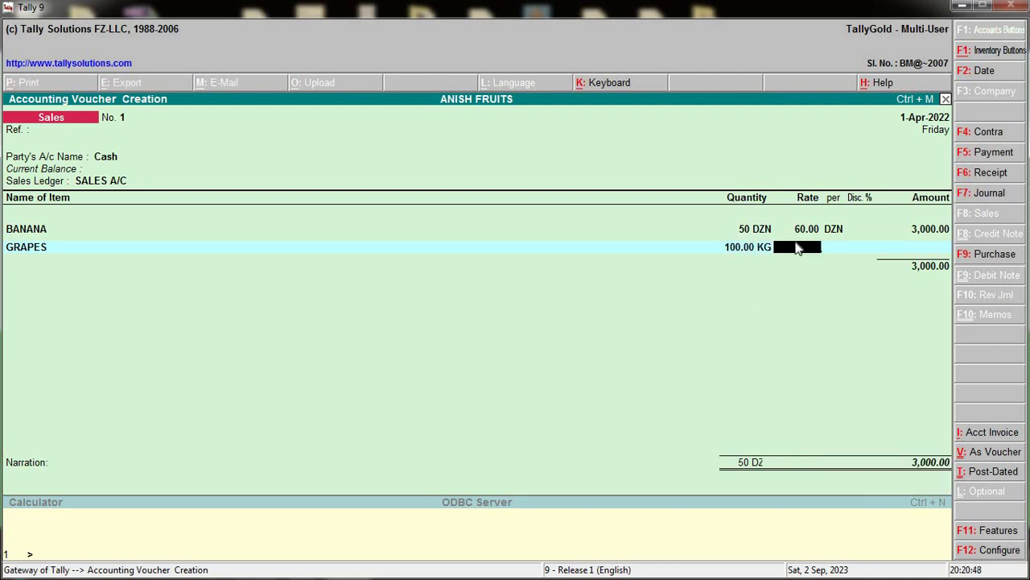
type("100")
key("Return")
key("Return")
key("Return")
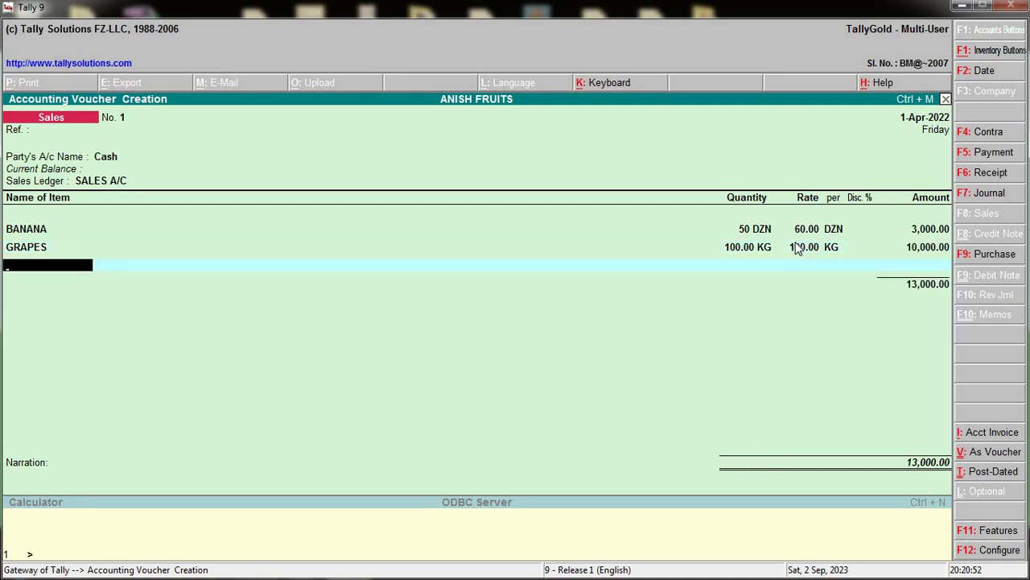
Add LICHI to the sales voucher with quantity 50 KG at rate 67 per KG and no discount.
key("Down")
key("Down")
key("Down")
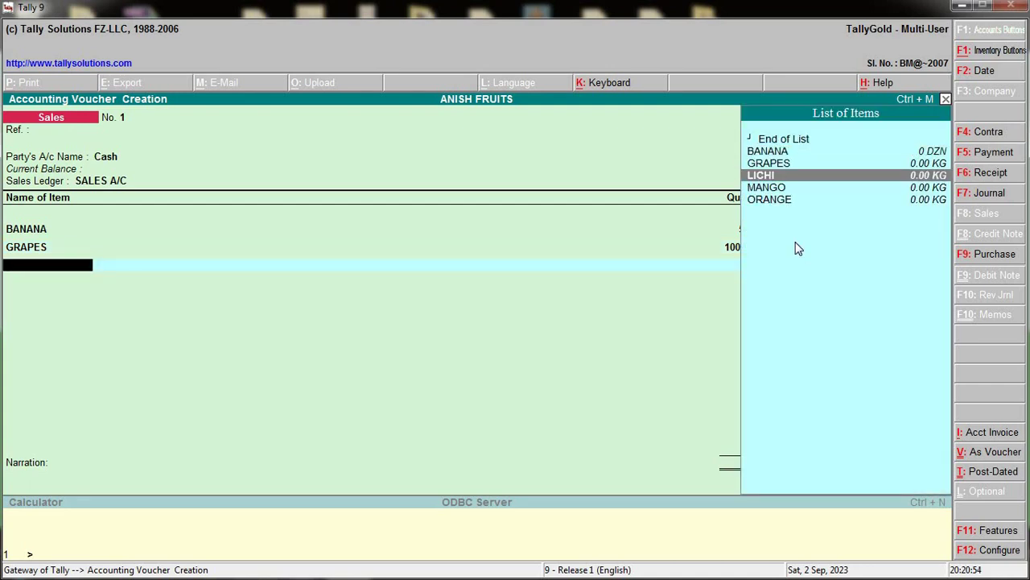
key("Return")
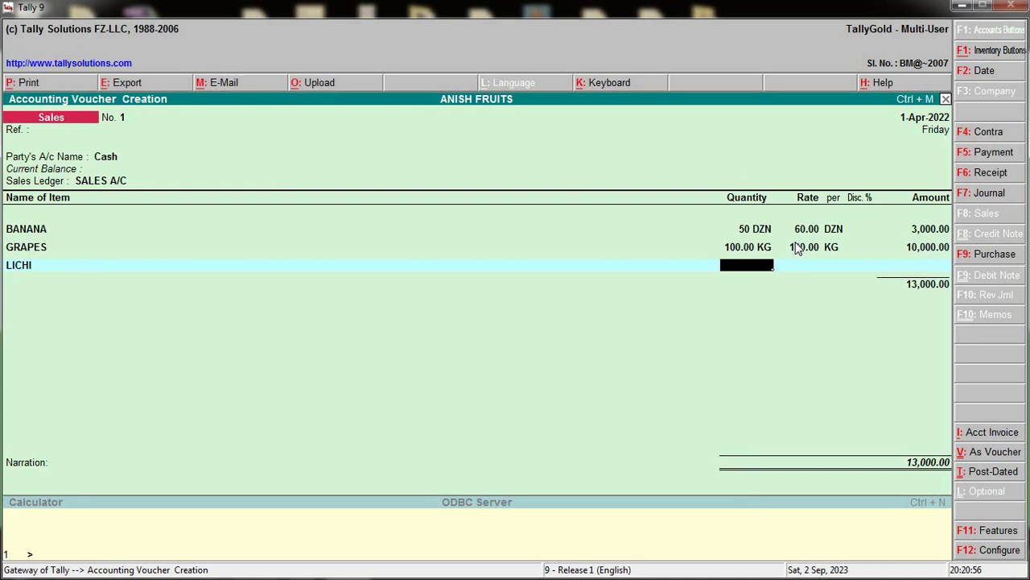
type("50")
key("Return")
key("Return")
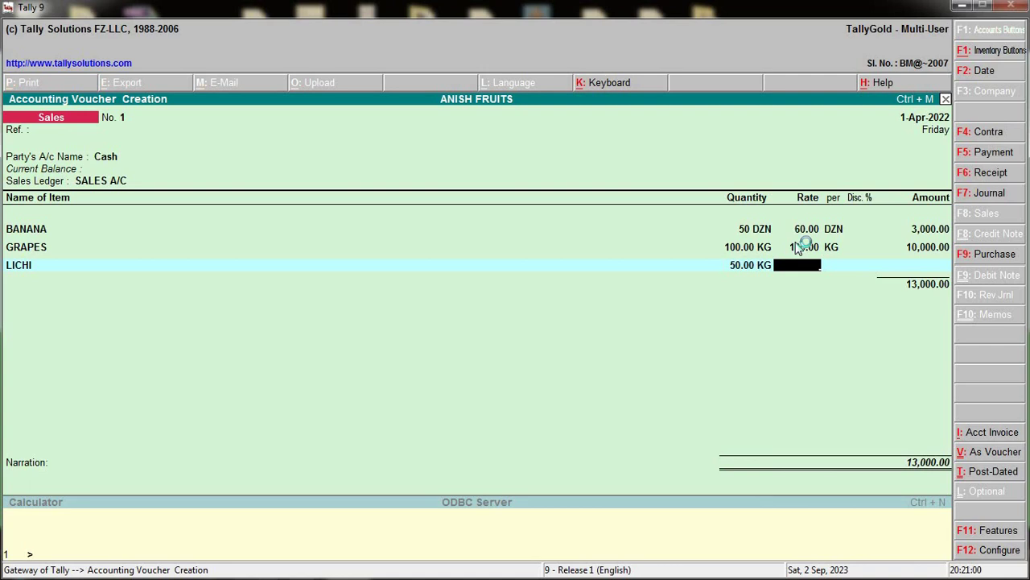
type("67")
key("Return")
key("Return")
key("Return")
key("Return")
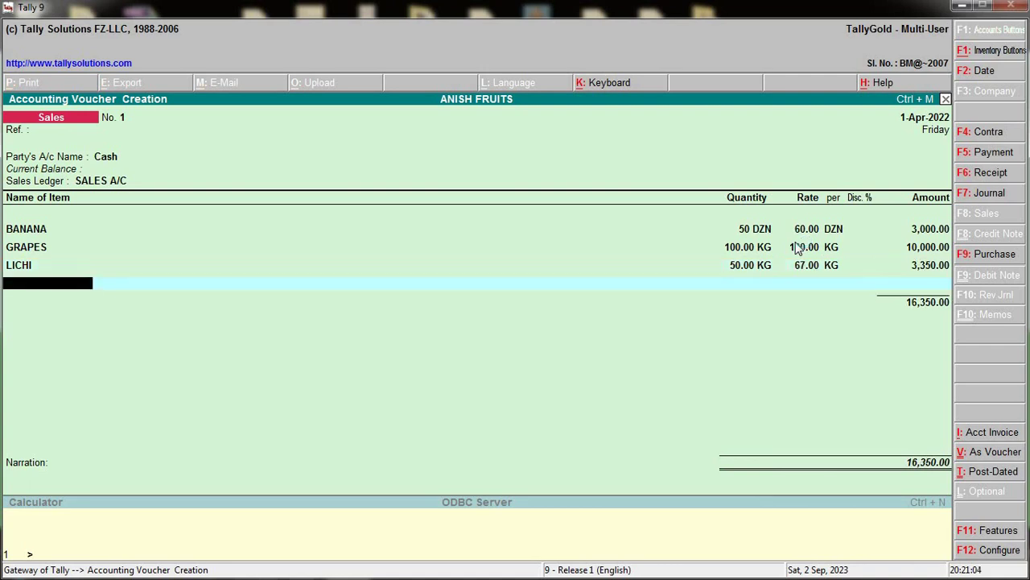
Add MANGO to the sales voucher with quantity 100 KG at rate 50 per KG and no discount.
key("Down")
key("Down")
key("Down")
key("Down")
key("Down")
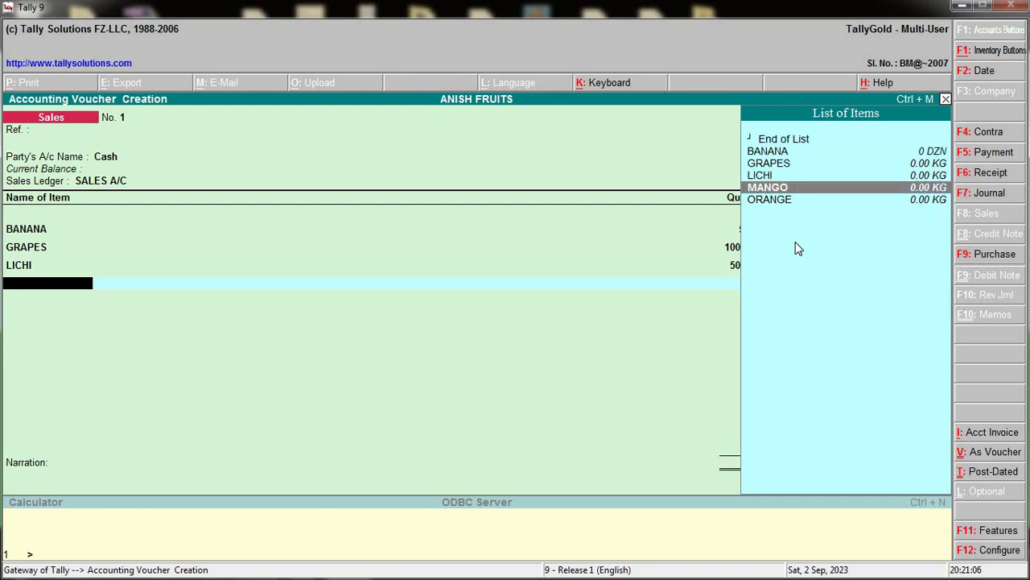
key("Return")
type("100")
key("Return")
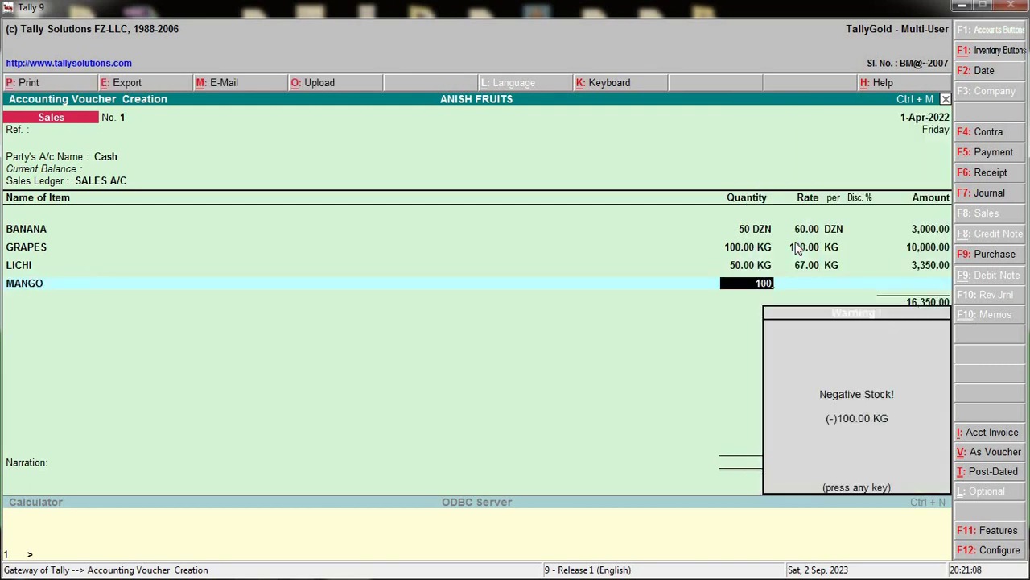
key("Return")
type("50")
key("Return")
key("Return")
key("Return")
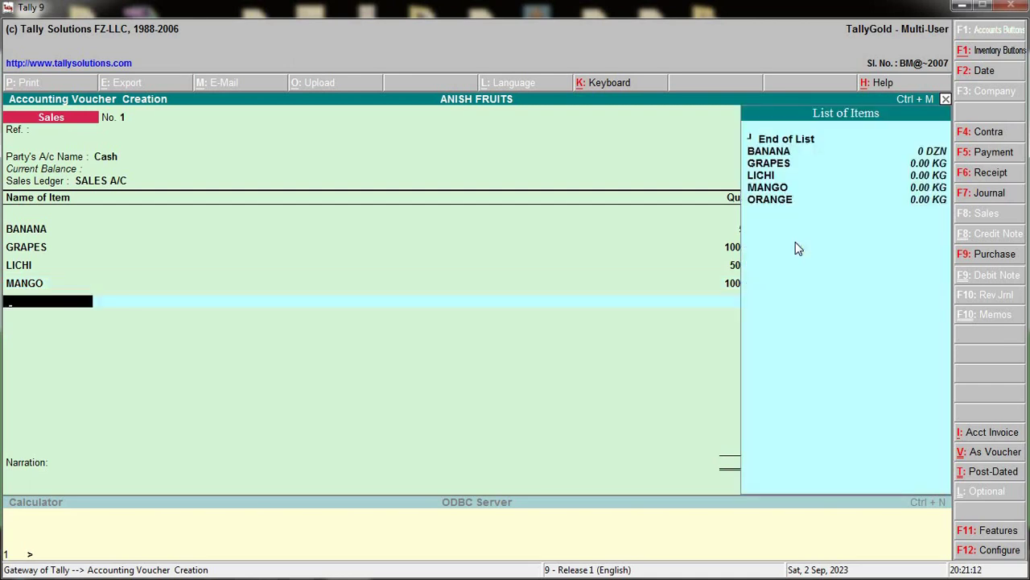
Add ORANGE to the sales voucher with quantity 25 KG at rate 78 per KG and no discount.
key("Down")
key("Down")
key("Down")
key("Down")
key("Down")
key("Return")
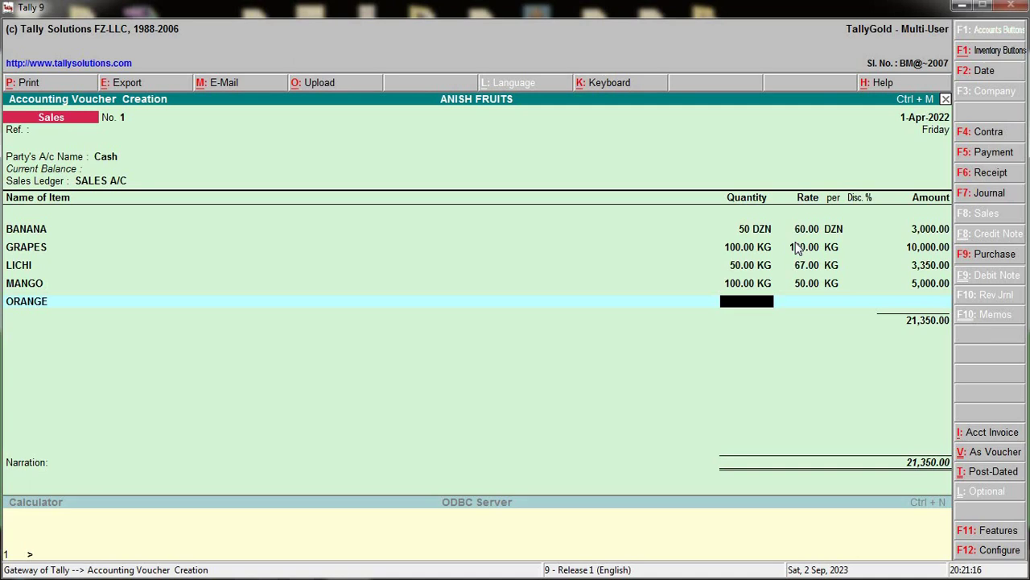
type("25")
key("Return")
key("Return")
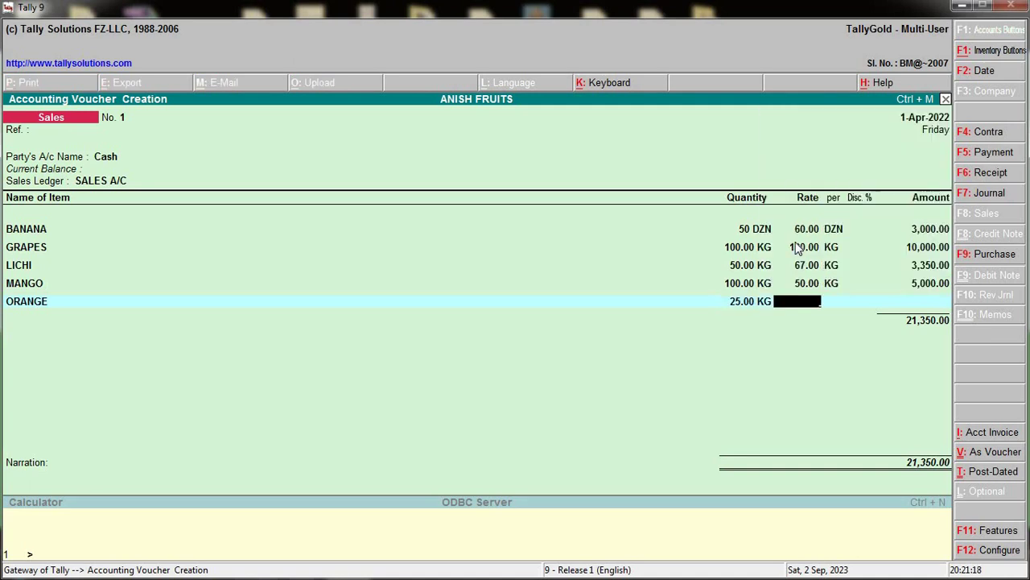
type("78")
key("Return")
key("Return")
key("Return")
key("Return")
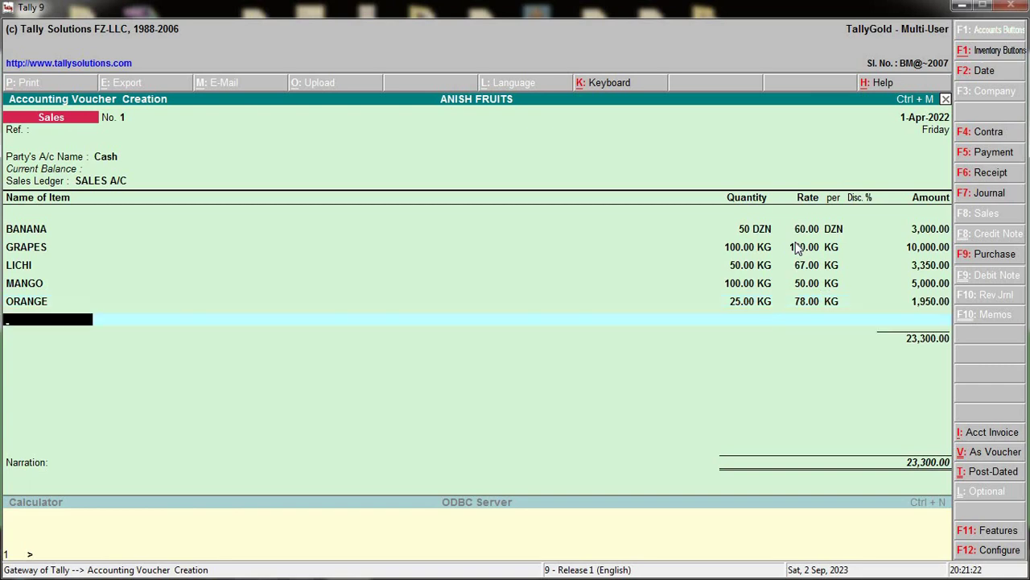
Go back to the BANANA line of the sales voucher and set its discount to 5 %.
key("Up")
key("Up")
key("Up")
key("Up")
key("Up")
key("Up")
key("Up")
key("Up")
key("Up")
key("Up")
key("Up")
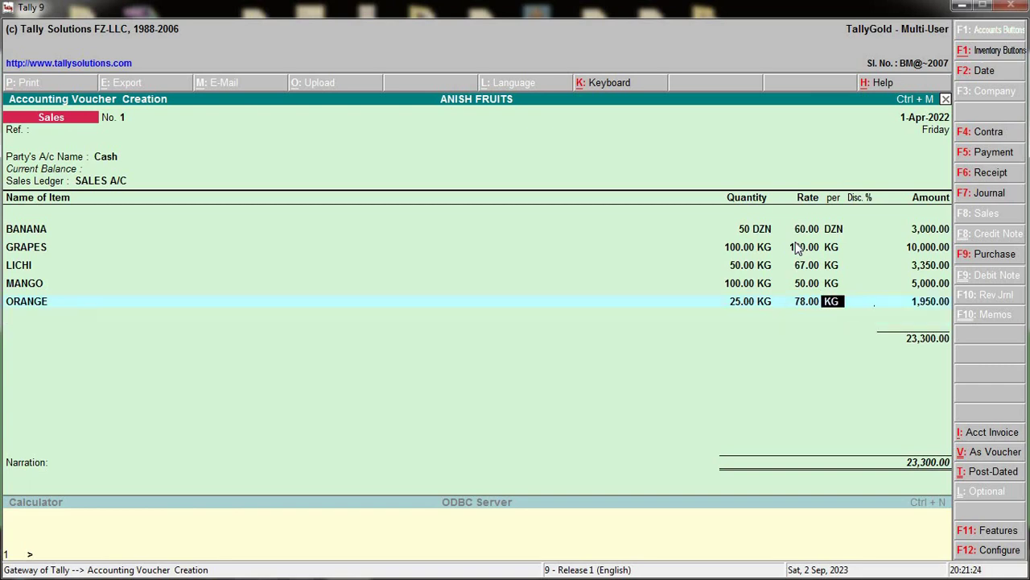
key("Up")
key("Up")
key("Up")
key("Up")
key("Up")
key("Up")
key("Up")
key("Up")
key("Up")
key("Up")
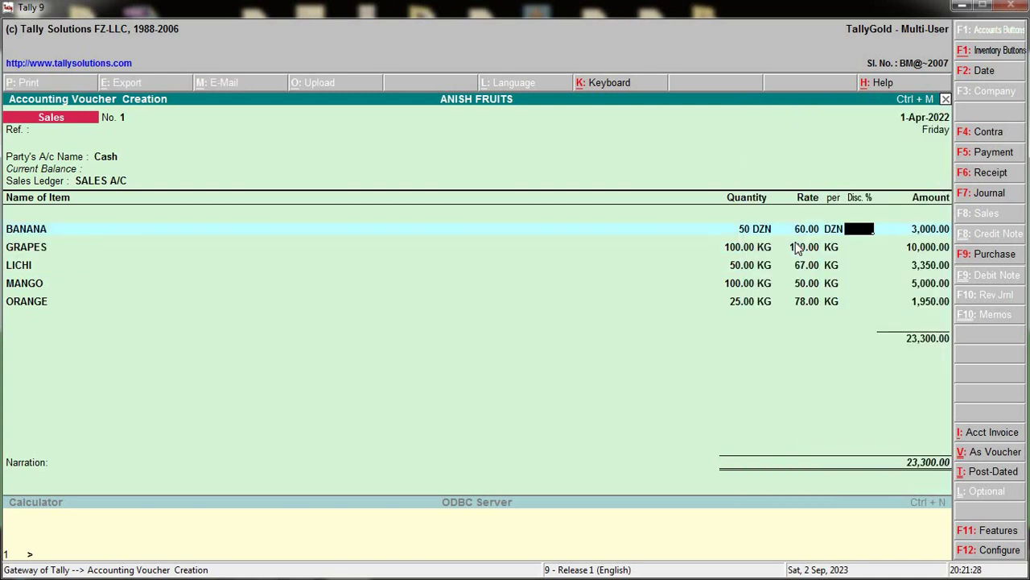
type("5")
key("Return")
Set the discount on the GRAPES line to 4 %, keeping its quantity and rate.
key("Return")
key("Return")
key("Return")
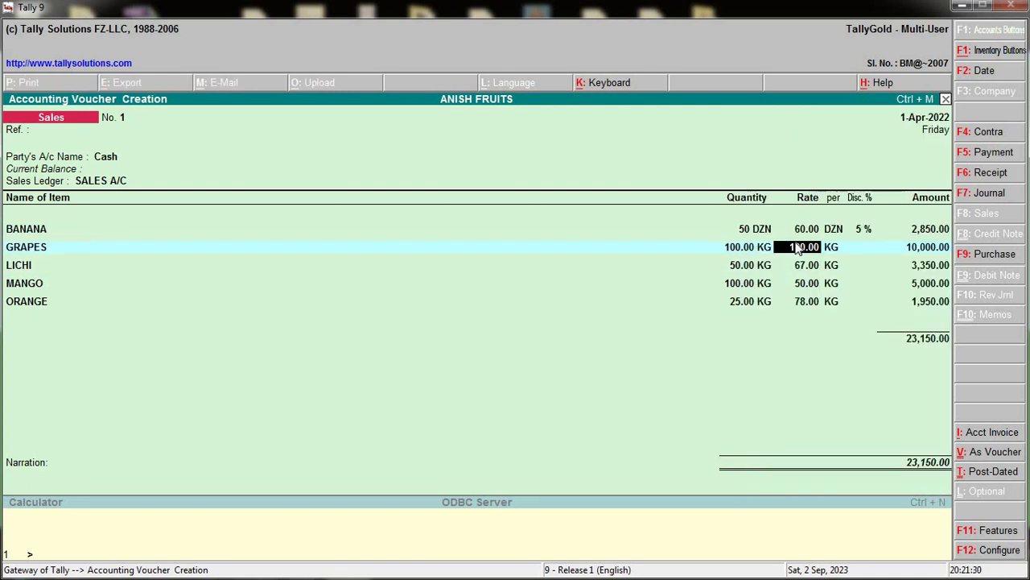
key("Return")
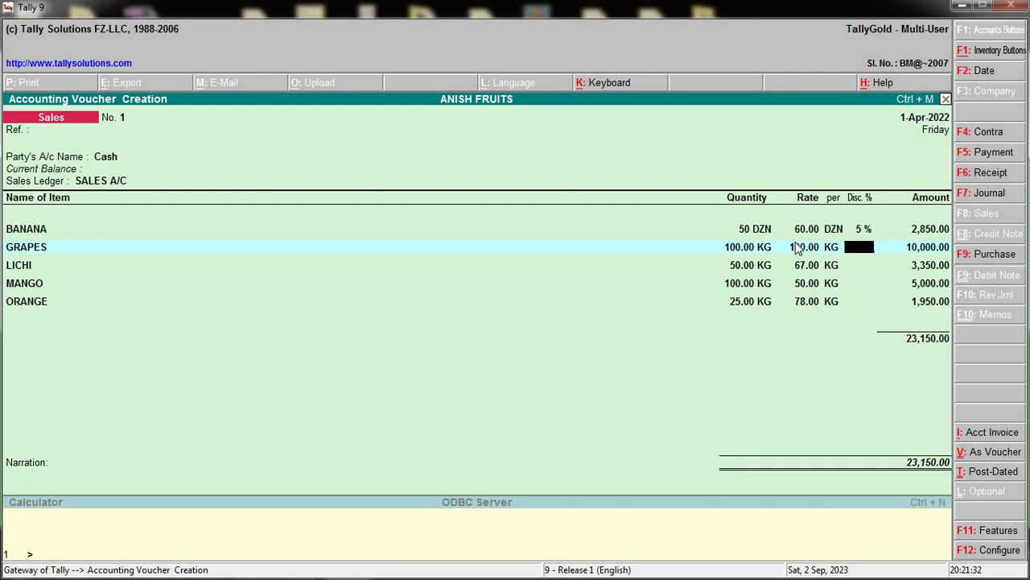
type("4")
key("Return")
Set the discount on the LICHI line to 10 %, keeping its quantity and rate.
key("Return")
key("Return")
key("Return")
key("Return")
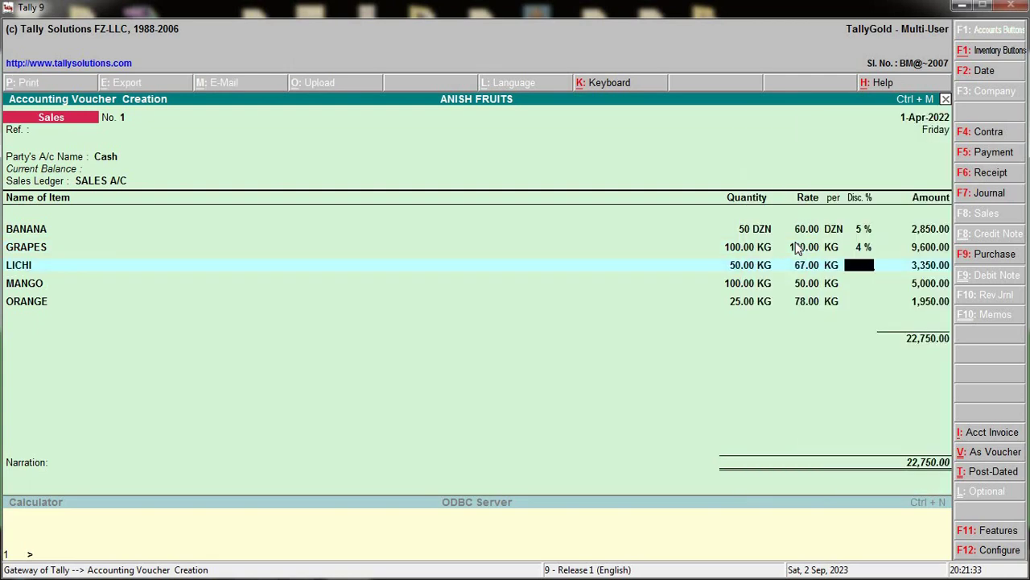
type("10")
key("Return")
Set the discount on the MANGO line to 2 %, keeping its quantity and rate.
key("Return")
key("Return")
key("Return")
key("Return")
key("Return")
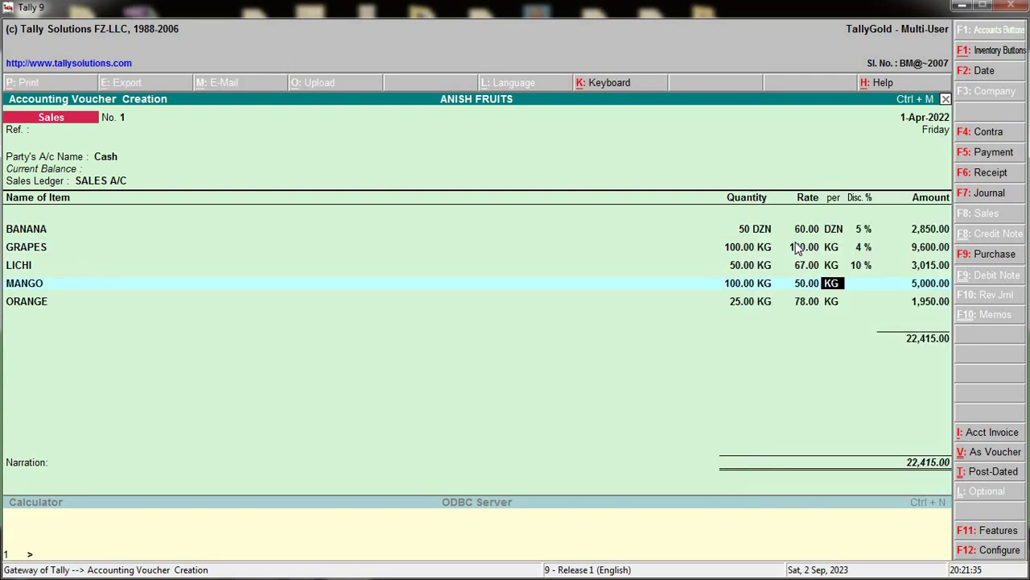
type("2")
key("Return")
Set the discount on the ORANGE line to 2 % and end the list of items.
key("Return")
key("Return")
key("Return")
key("Return")
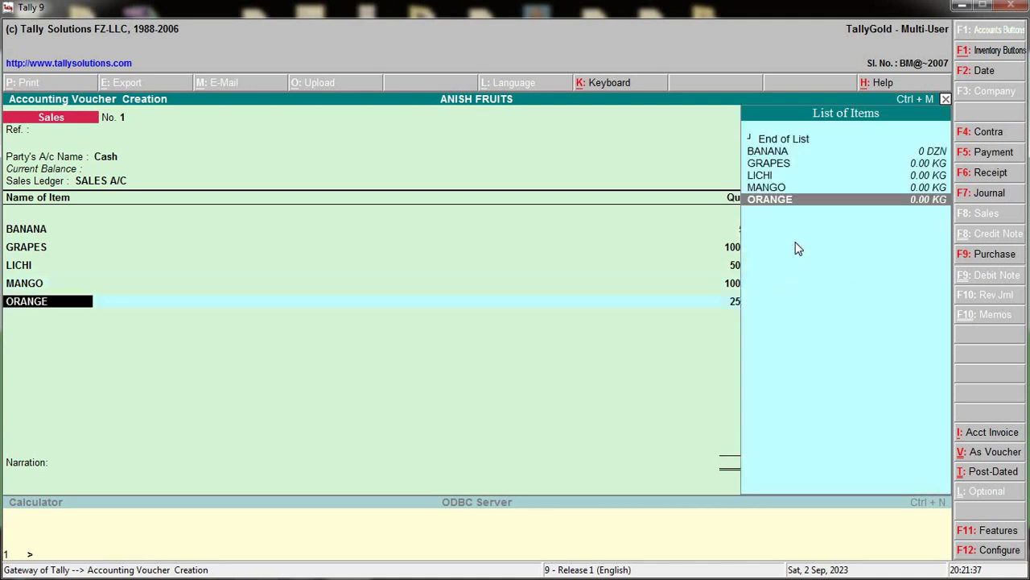
type("2")
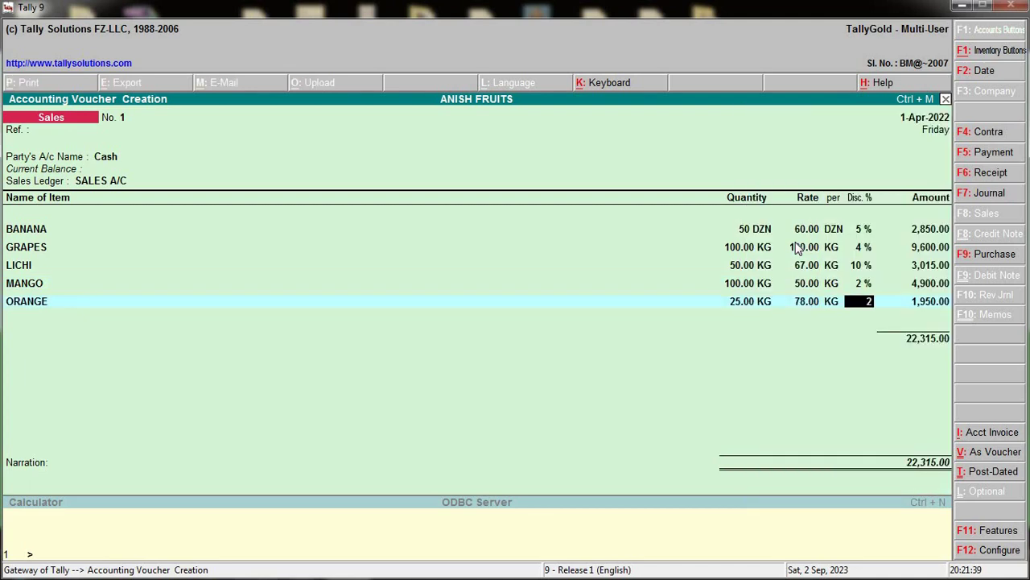
key("Return")
key("Return")
key("Return")
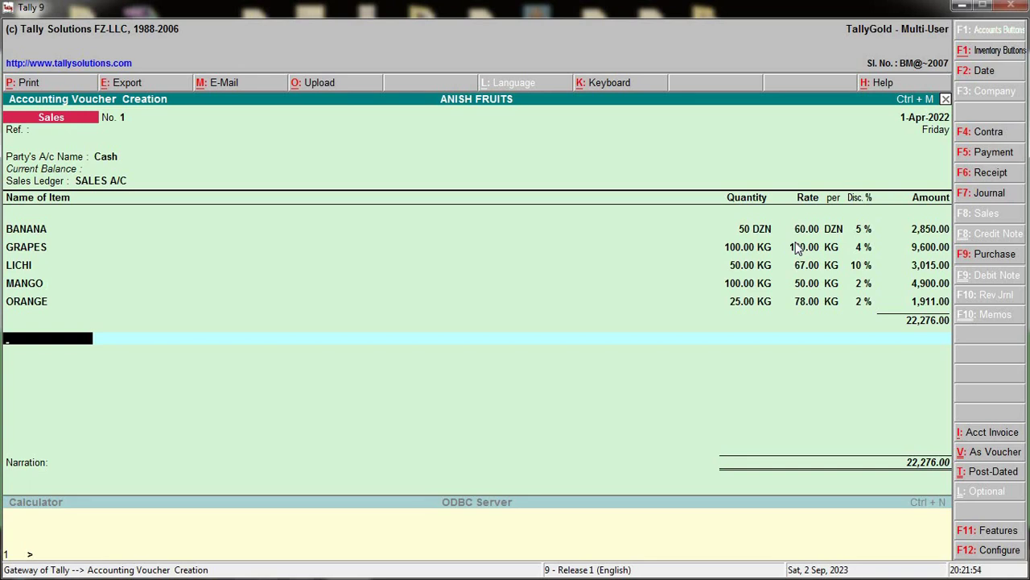
Add the DISCOUNT ledger below the item subtotal with a rate of -5 %.
type("D")
key("Return")
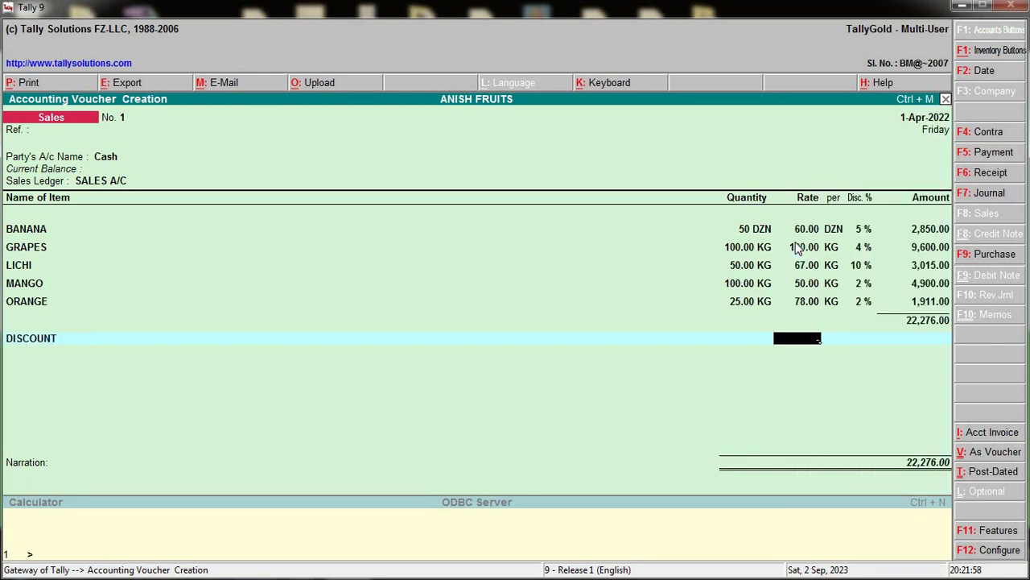
type("-5")
key("Return")
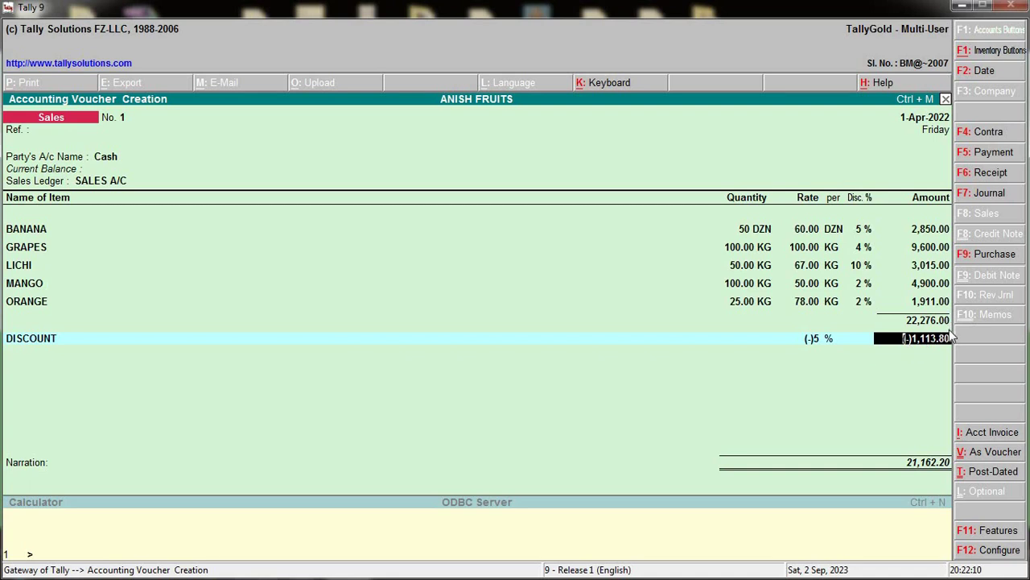
Clear the percentage rate on the DISCOUNT line and enter a flat amount of -276 instead.
key("BackSpace")
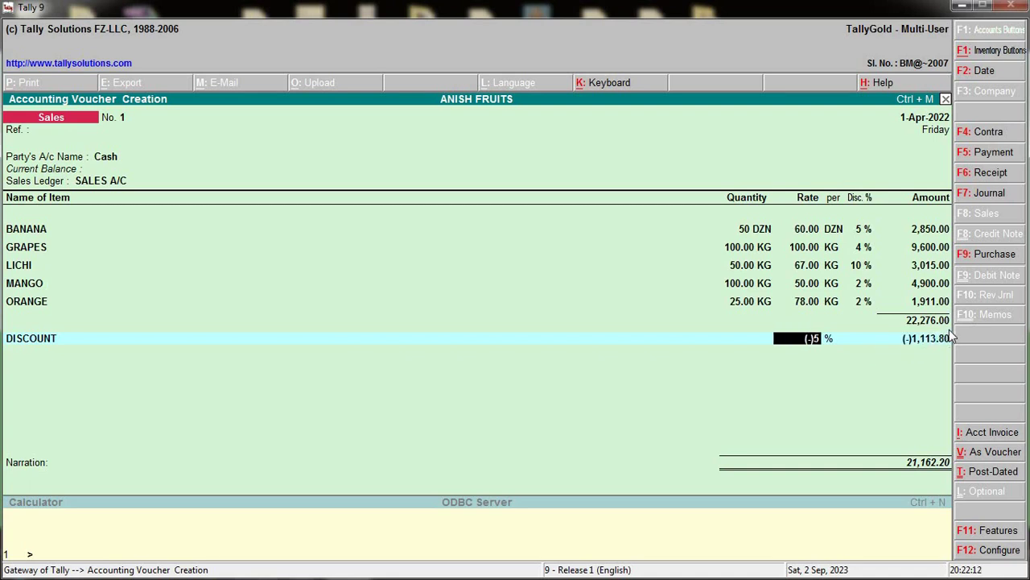
type("0")
key("Return")
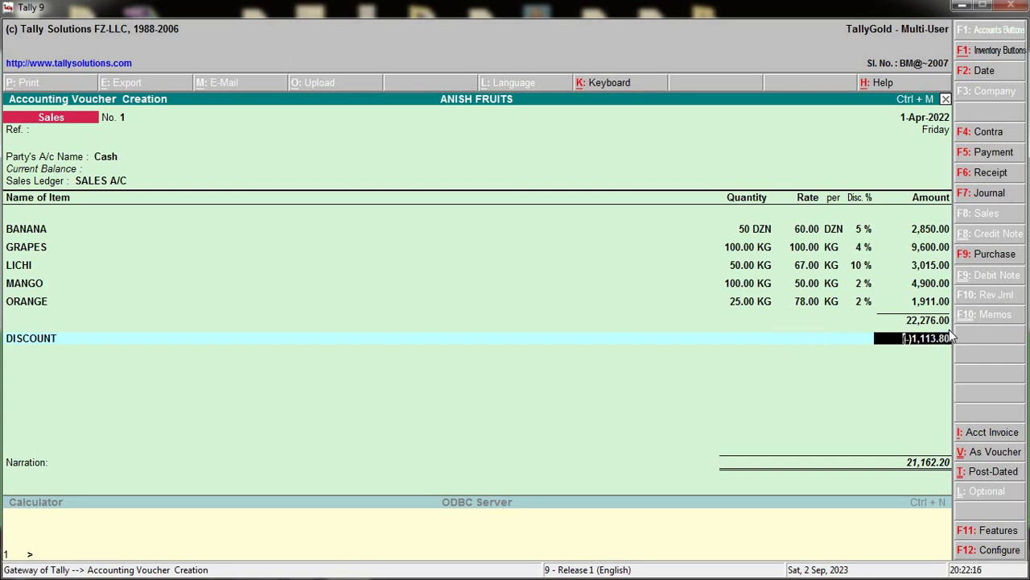
key("BackSpace")
type("-276")
key("Return")
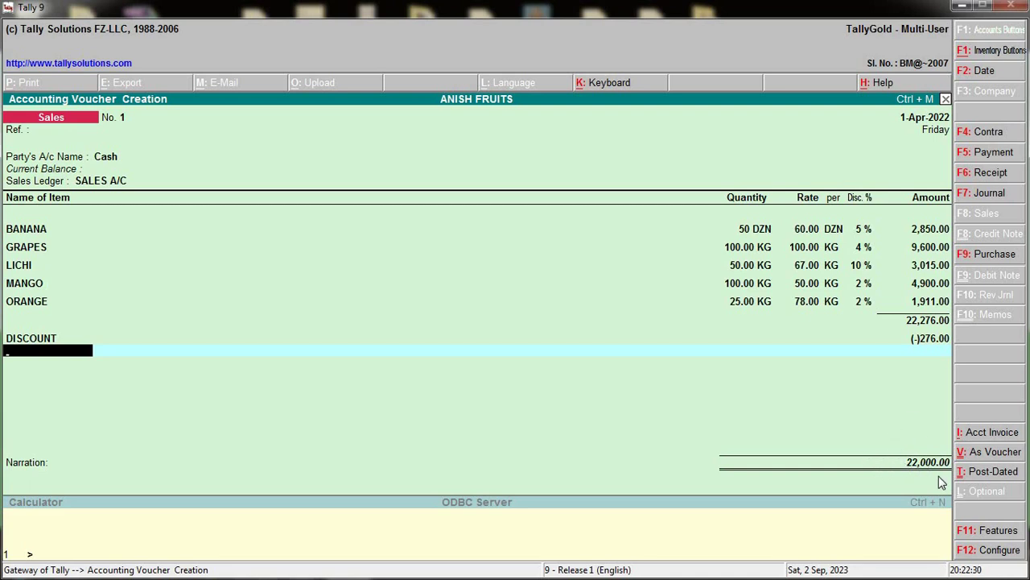
Open the zoomed print preview of the sales invoice, examine its item and overall discounts, and return to the voucher.
key("alt+p")
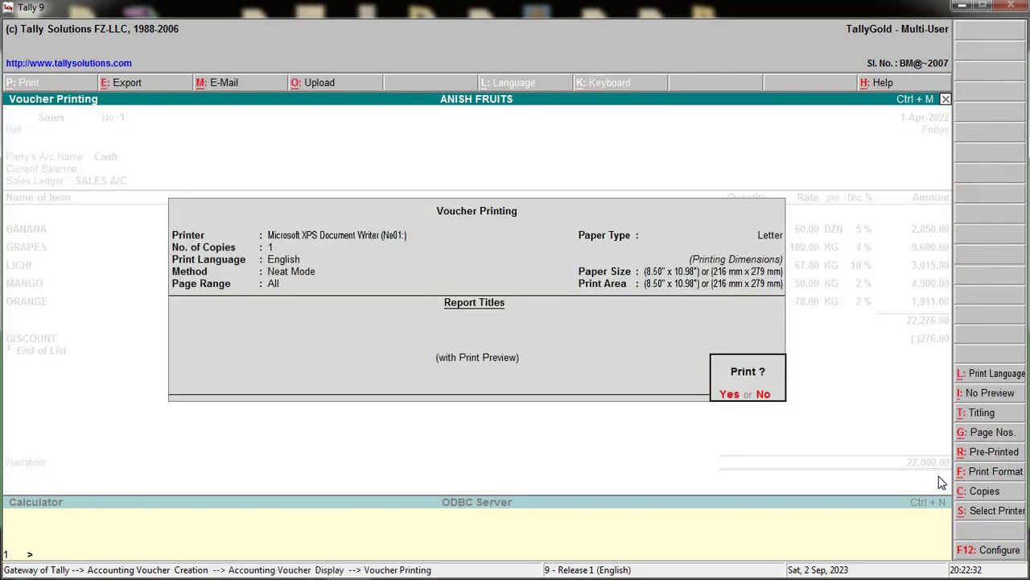
key("Return")
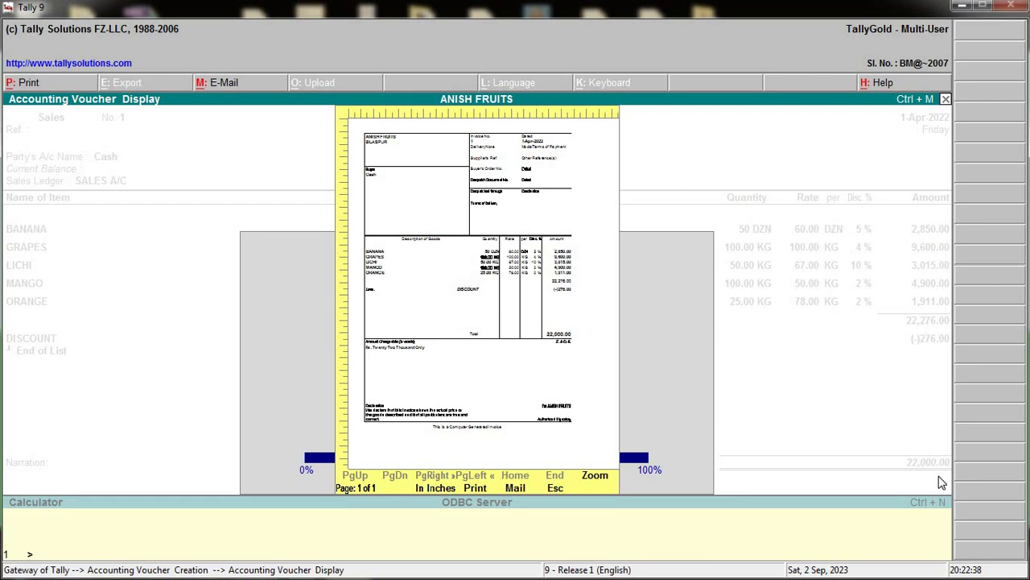
key("z")
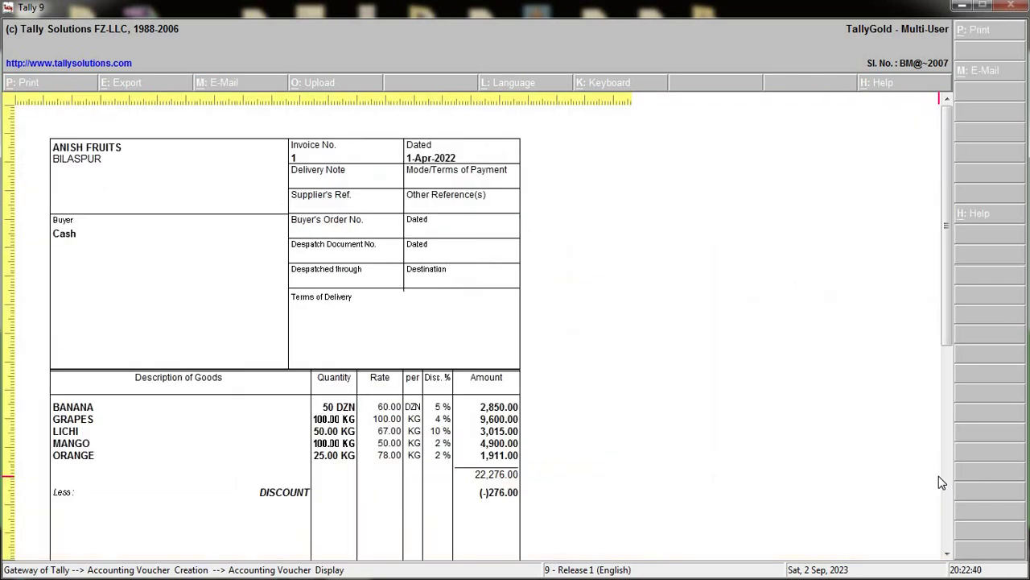
left_click_drag(948, 211, 274, 245)
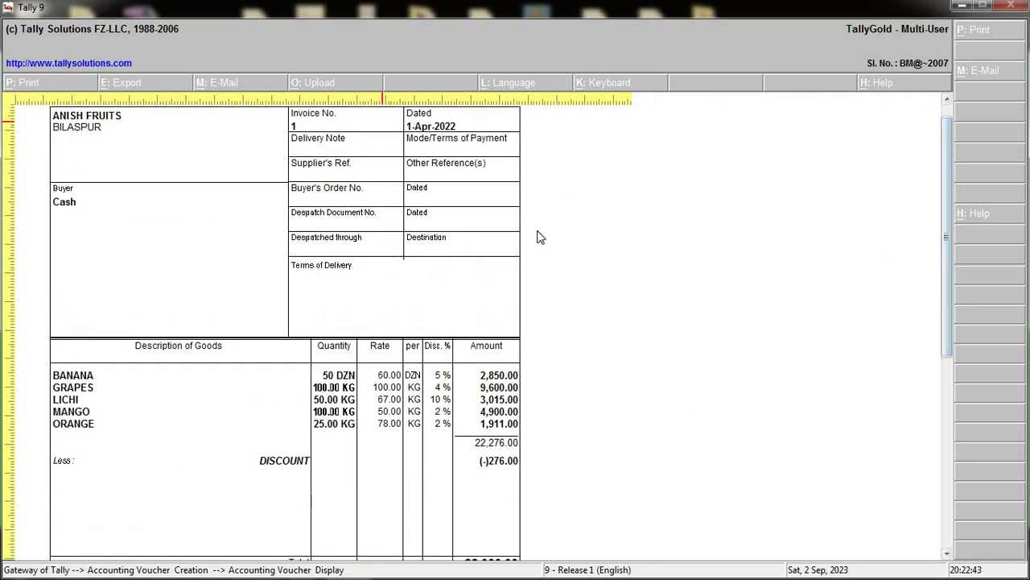
left_click_drag(948, 245, 225, 288)
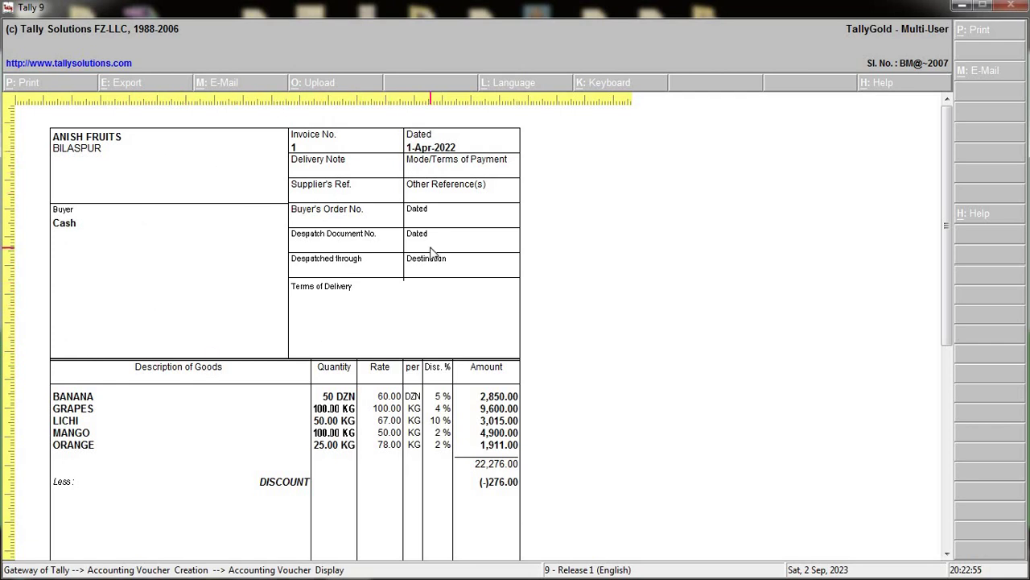
key("Escape")
key("Escape")
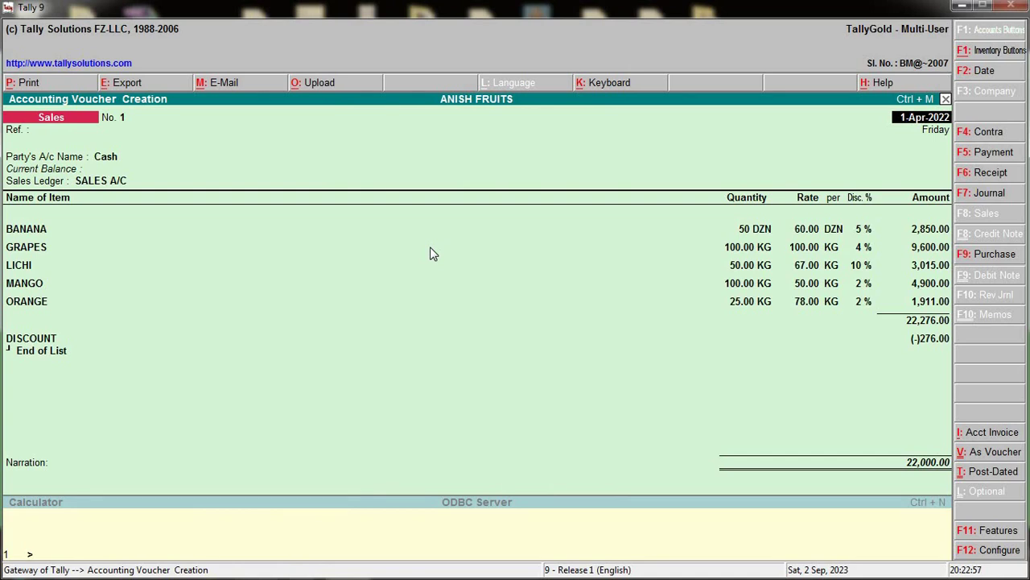
Set Print in Simple Format to Yes in the invoice printing configuration, keeping all other print options.
key("alt+p")
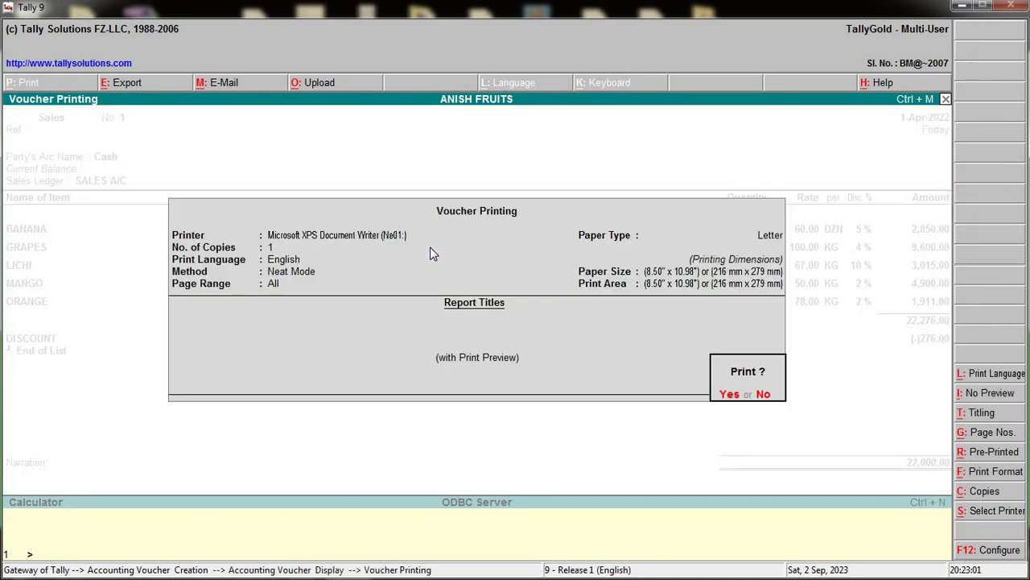
key("F12")
key("Return")
key("Return")
key("Return")
key("Return")
key("Return")
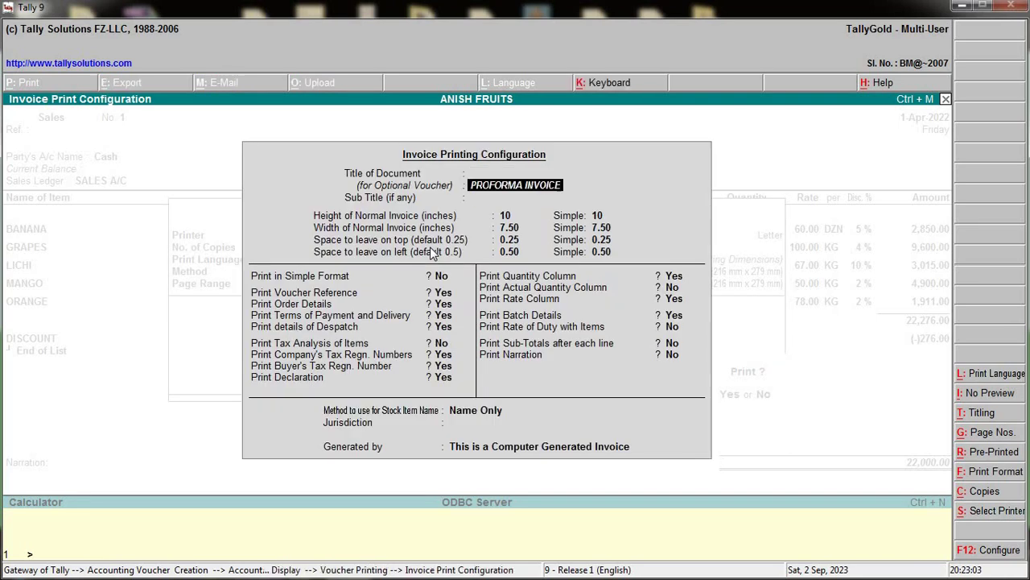
key("Return")
key("Return")
key("Return")
key("Return")
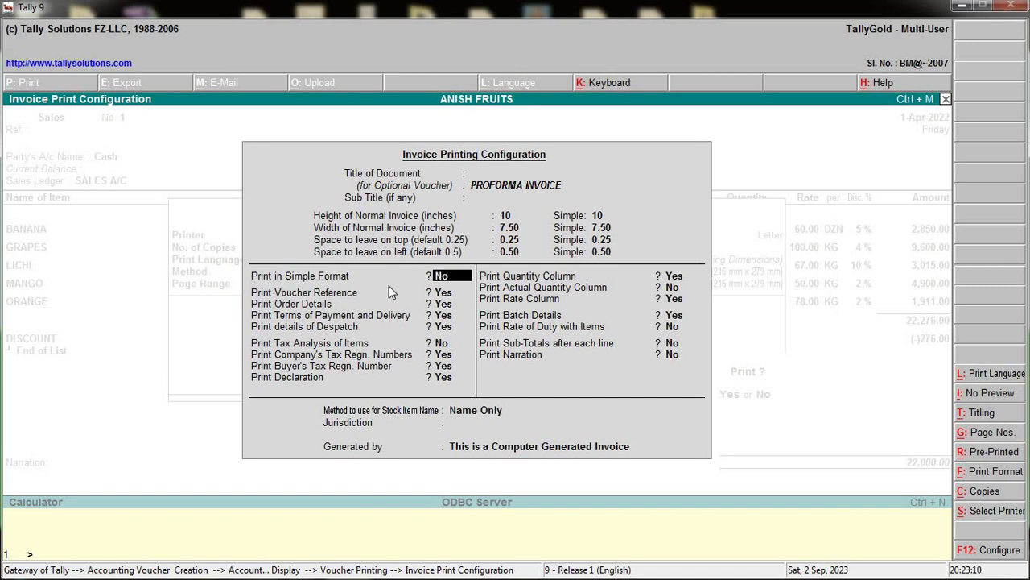
type("y")
key("Return")
key("Return")
key("Return")
key("Return")
key("Return")
key("Return")
key("Return")
key("Return")
key("Return")
key("Return")
key("Return")
key("Return")
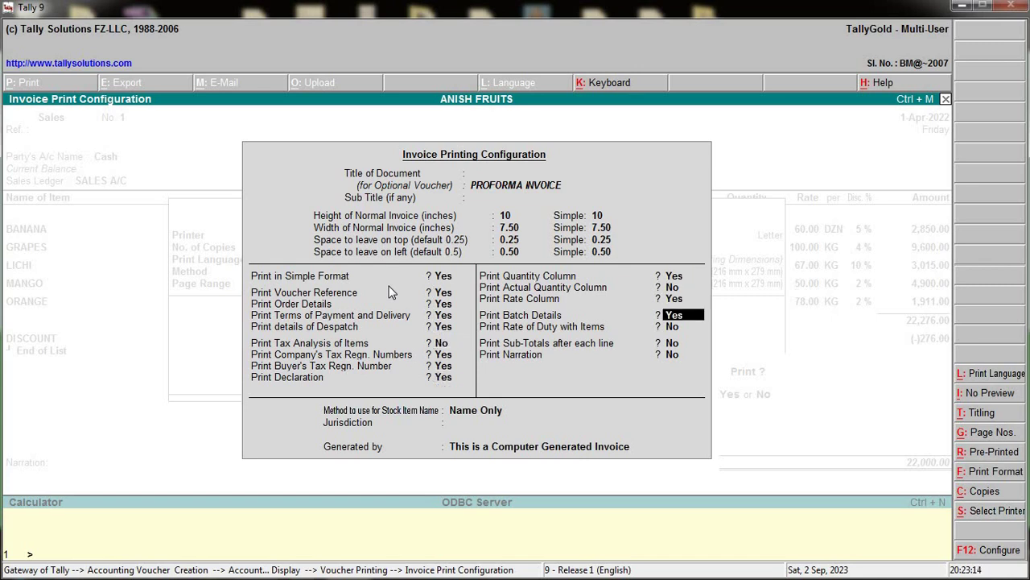
key("Return")
key("Return")
key("Return")
key("Return")
key("Return")
key("Return")
key("Return")
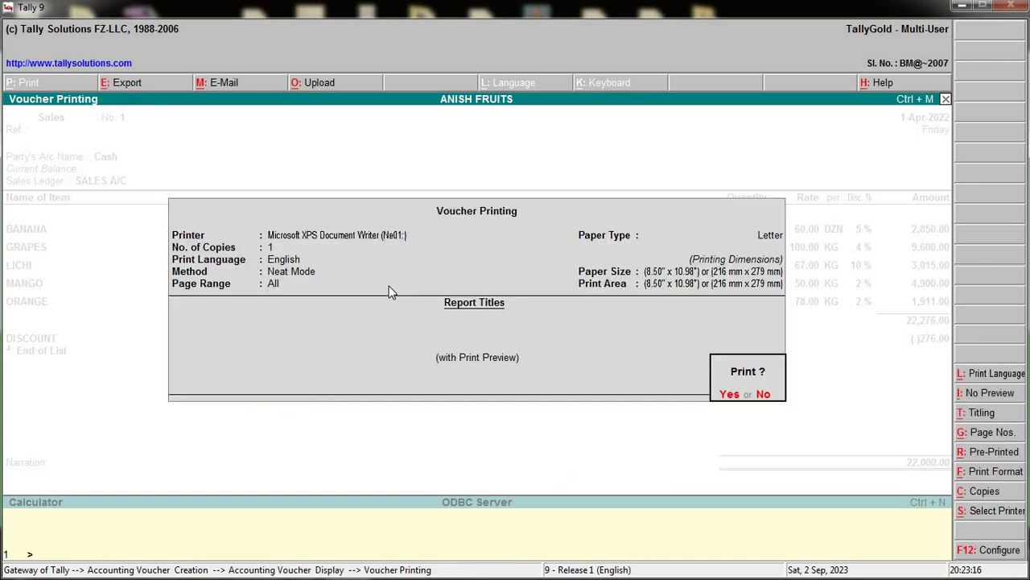
Preview the simple-format invoice at full size down to its total and declaration, and save the sales voucher.
key("Return")
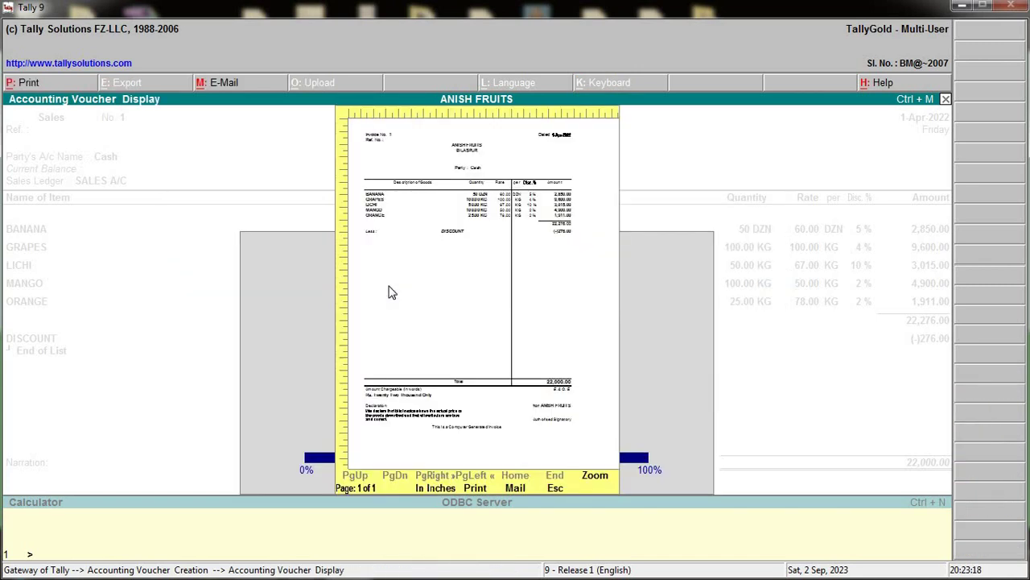
key("Return")
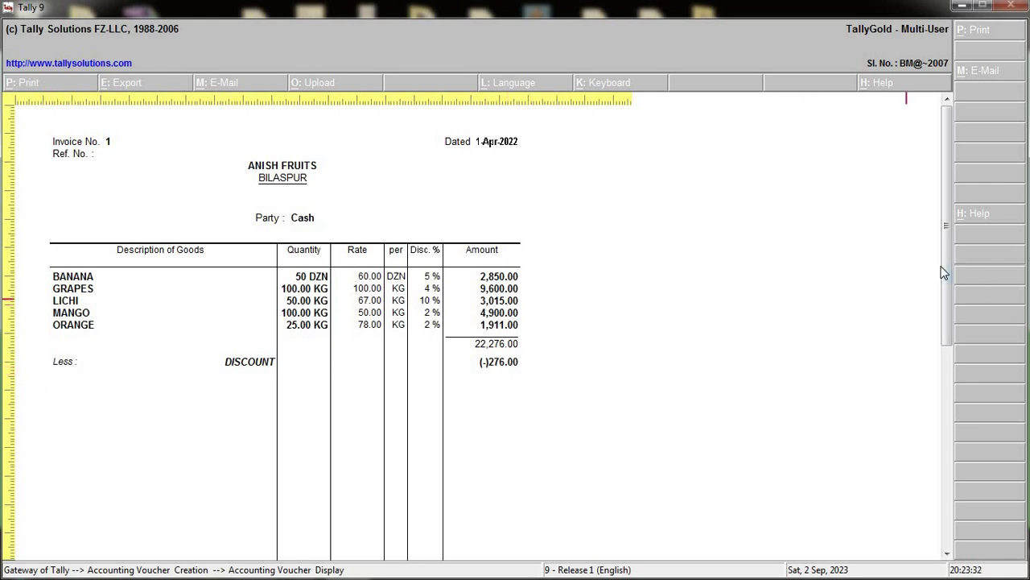
left_click_drag(938, 324, 925, 407)
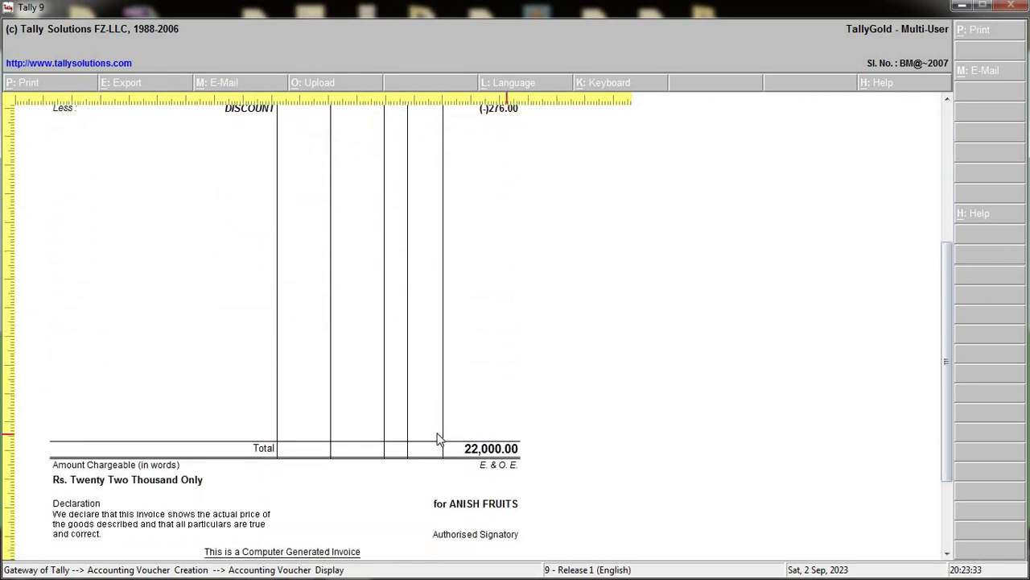
left_click(501, 461)
key("Escape")
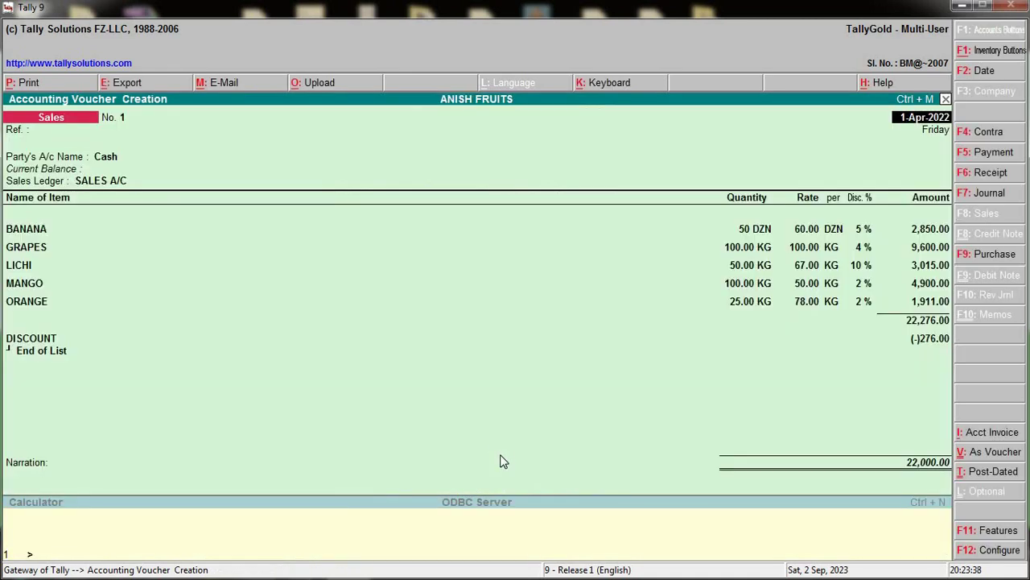
key("ctrl+a")
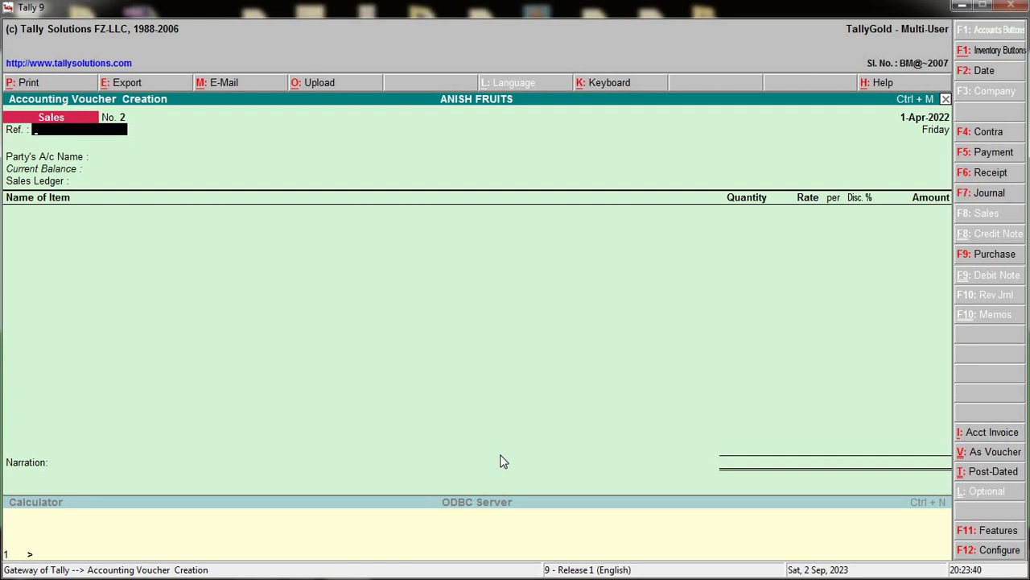